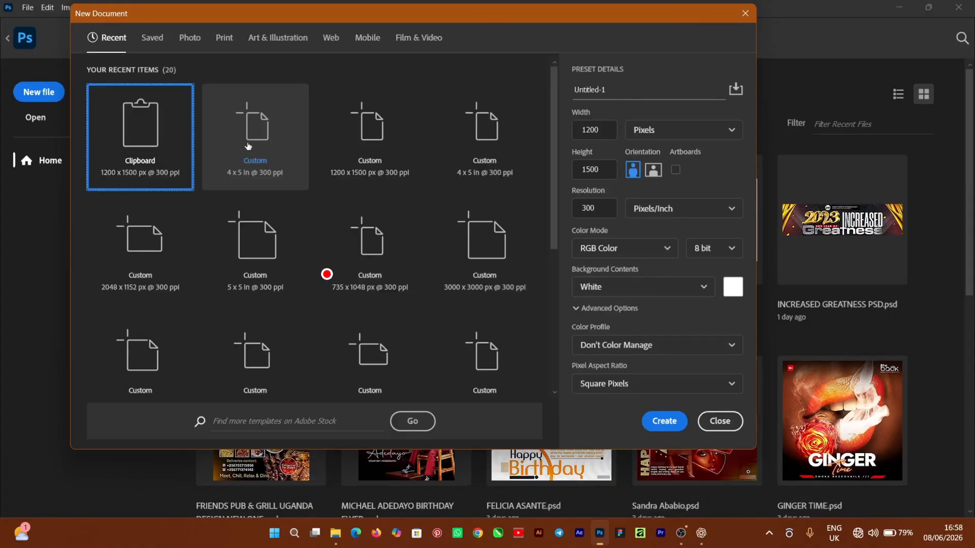
# Create a 4 x 5 inch, 300 ppi RGB document named SMART WATCH DESIGN from the recent custom size.
pyautogui.click(249, 147)
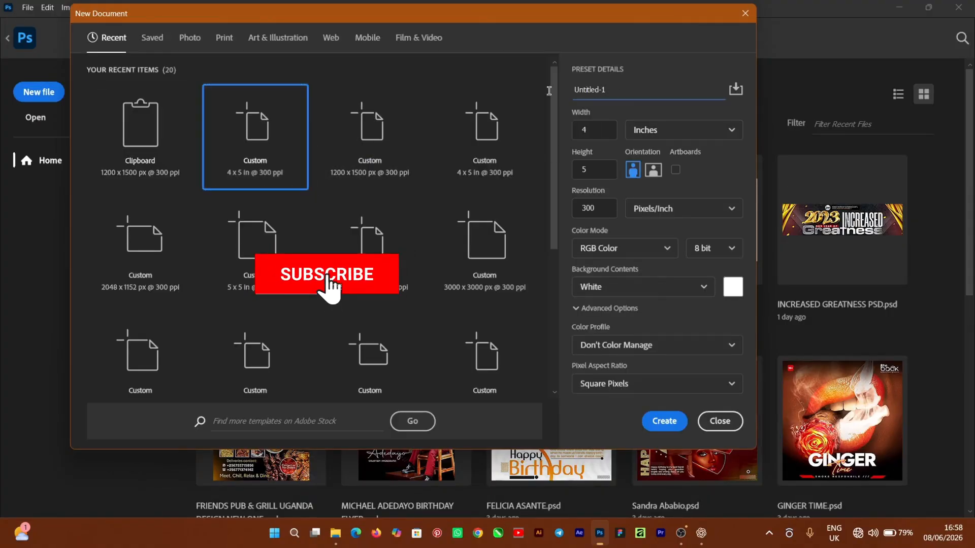
pyautogui.doubleClick(616, 95)
pyautogui.write('SMART WATCH DESIGN')
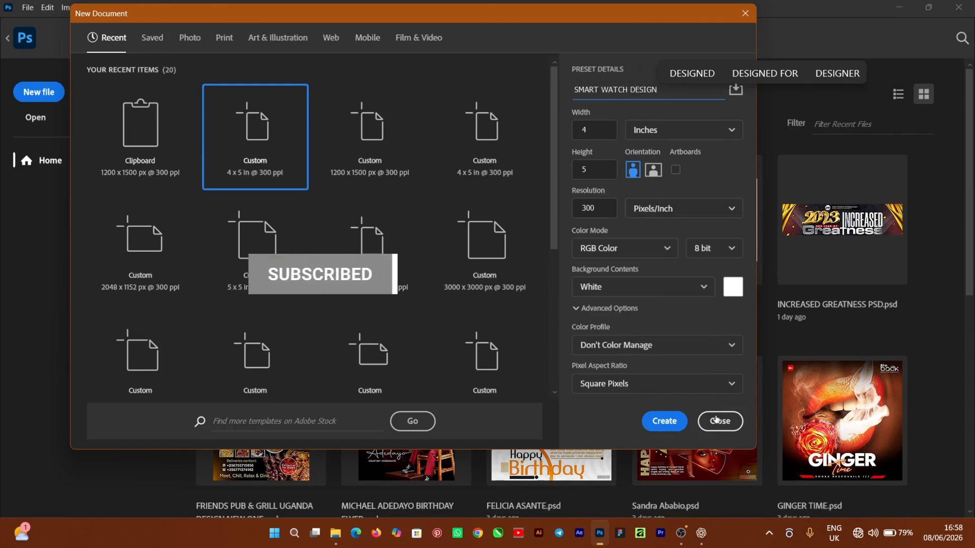
pyautogui.click(681, 429)
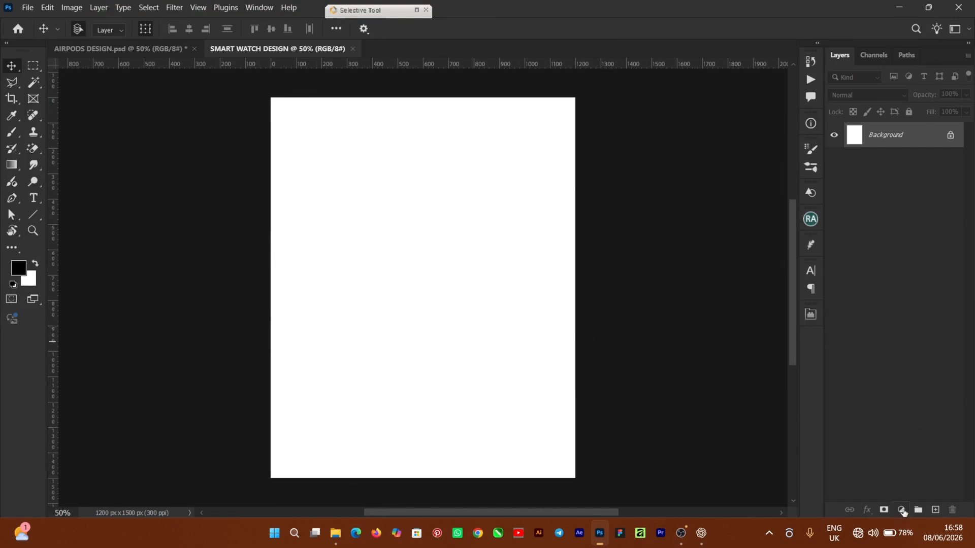
# Add a gradient fill layer above the background using the first preset in the Grays group.
pyautogui.click(902, 510)
pyautogui.click(912, 298)
pyautogui.click(789, 142)
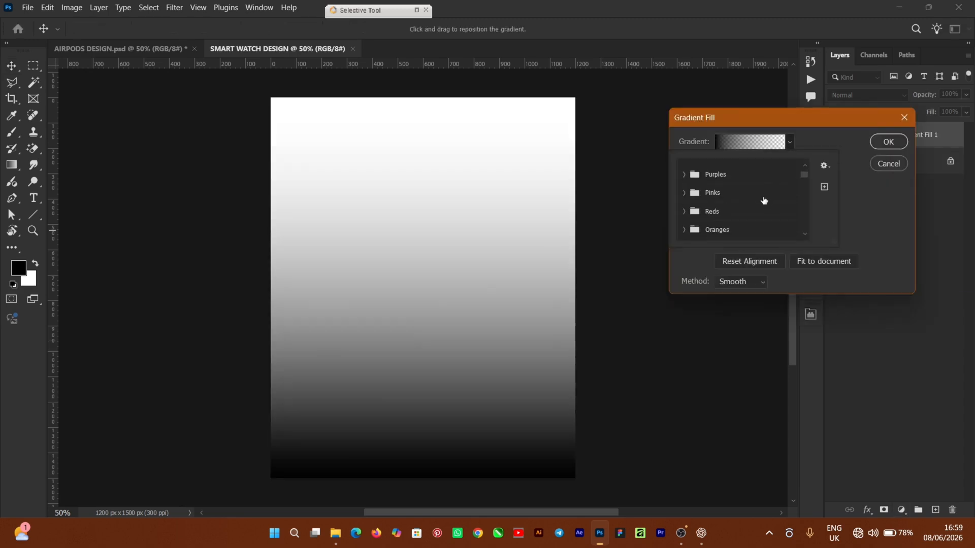
pyautogui.scroll(-1, 761, 208)
pyautogui.scroll(-1, 732, 217)
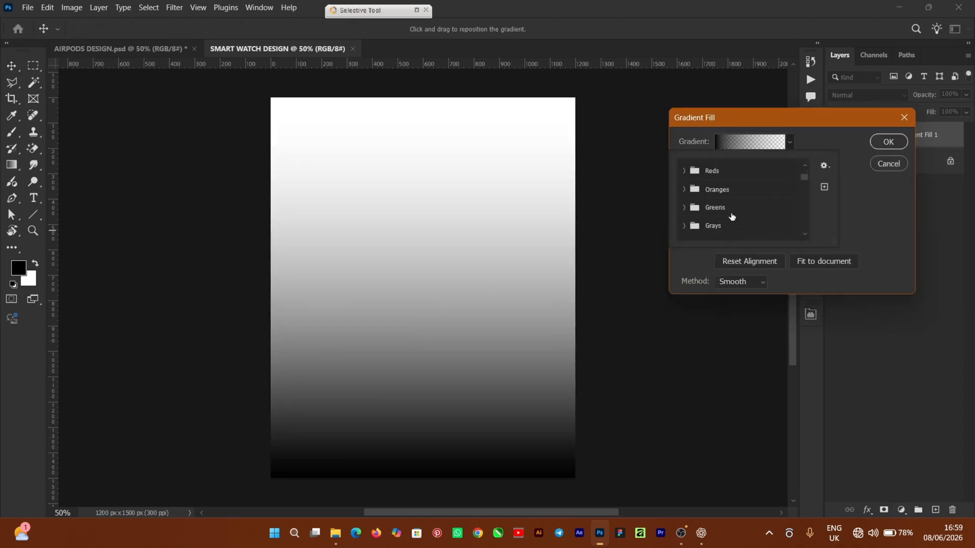
pyautogui.click(685, 227)
pyautogui.scroll(-1, 765, 206)
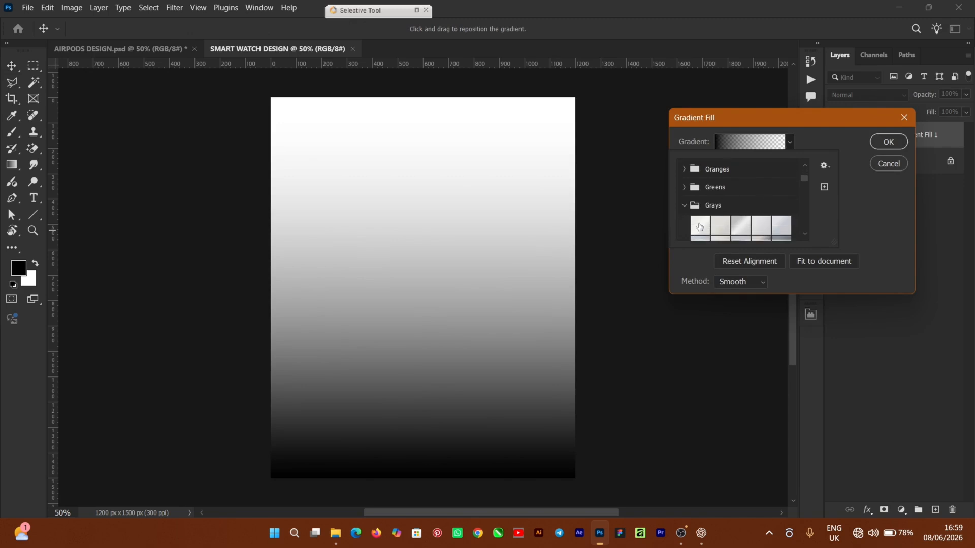
pyautogui.click(699, 225)
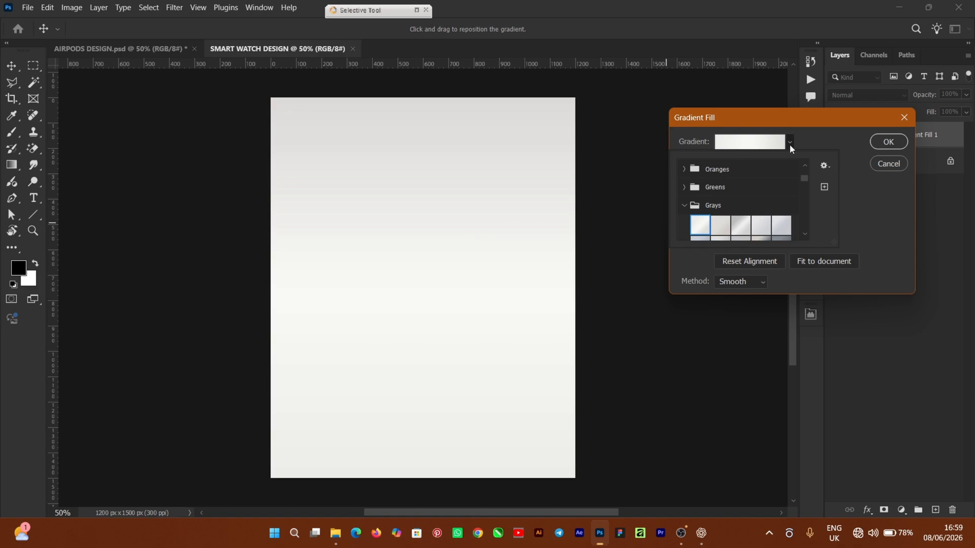
pyautogui.click(811, 143)
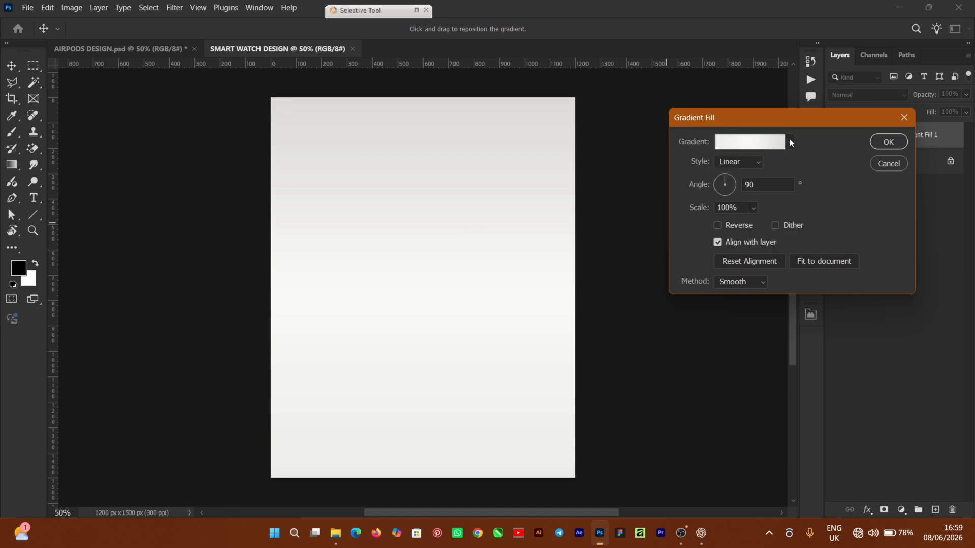
# Check the colours of the gradient's start, middle and end stops and apply the gradient fill.
pyautogui.click(770, 144)
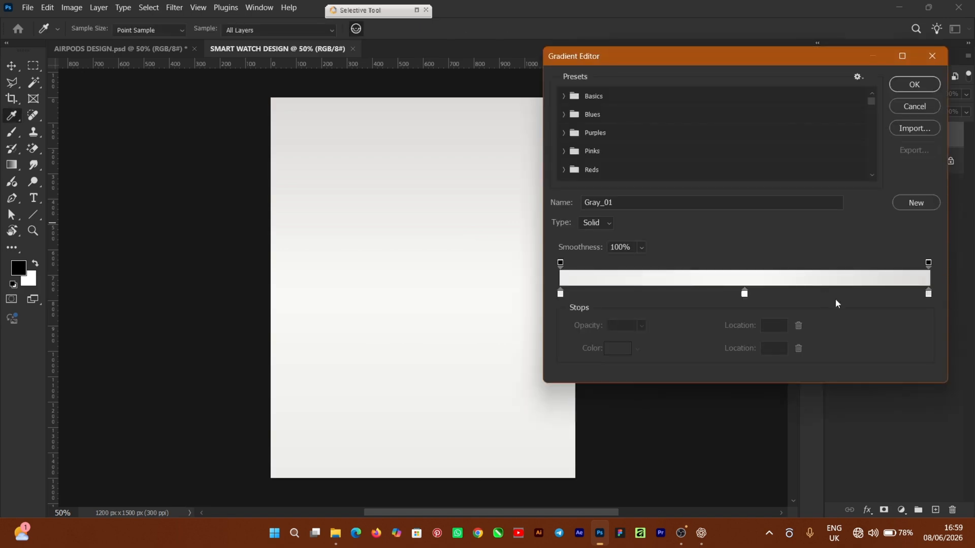
pyautogui.click(561, 294)
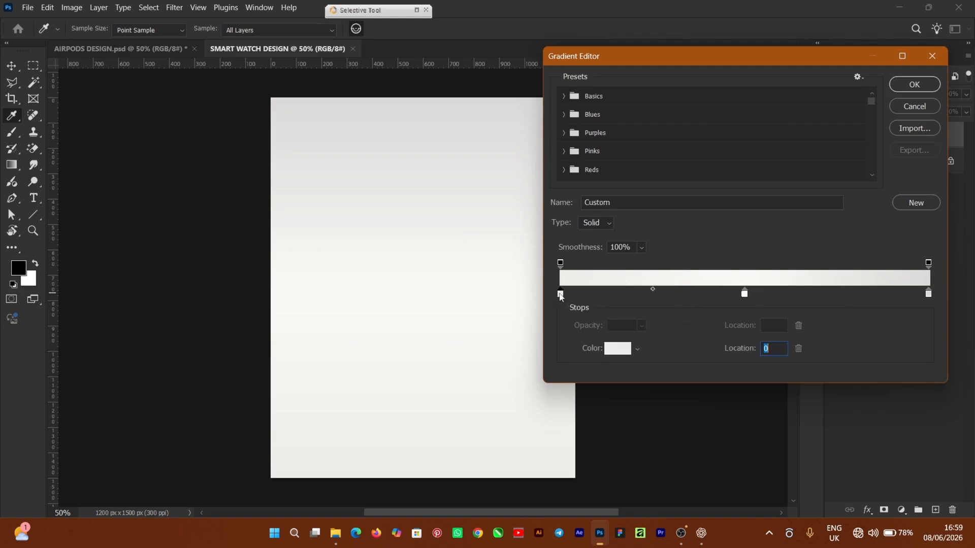
pyautogui.click(622, 351)
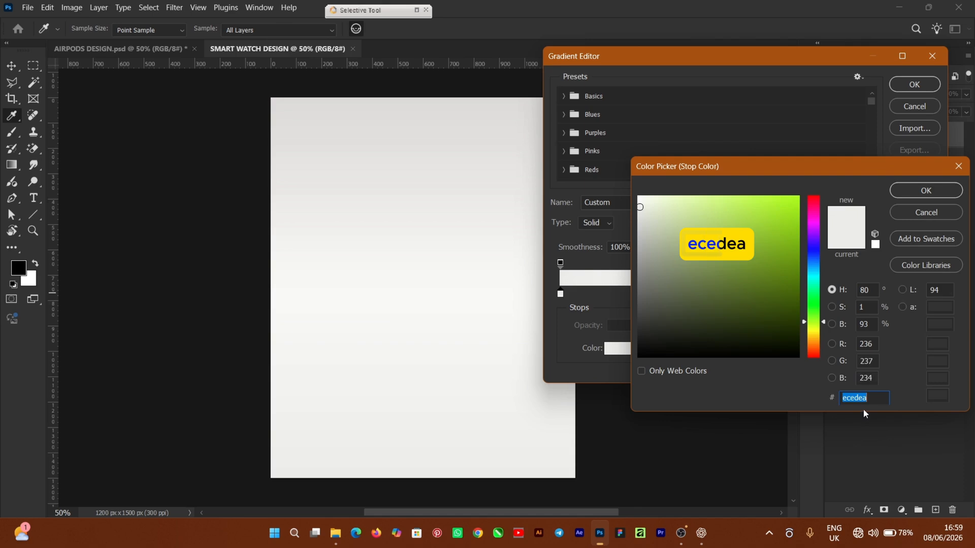
pyautogui.click(925, 191)
pyautogui.click(744, 292)
pyautogui.doubleClick(745, 293)
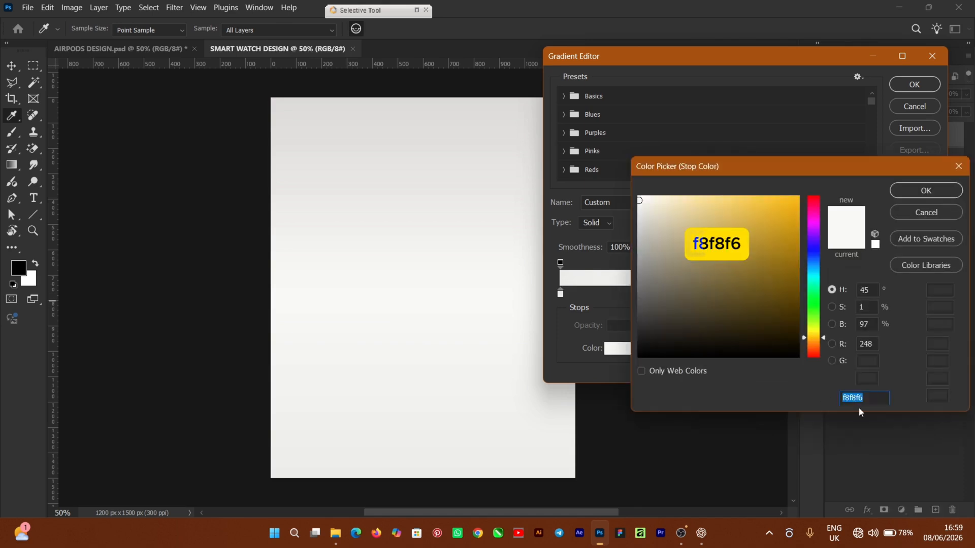
pyautogui.click(925, 191)
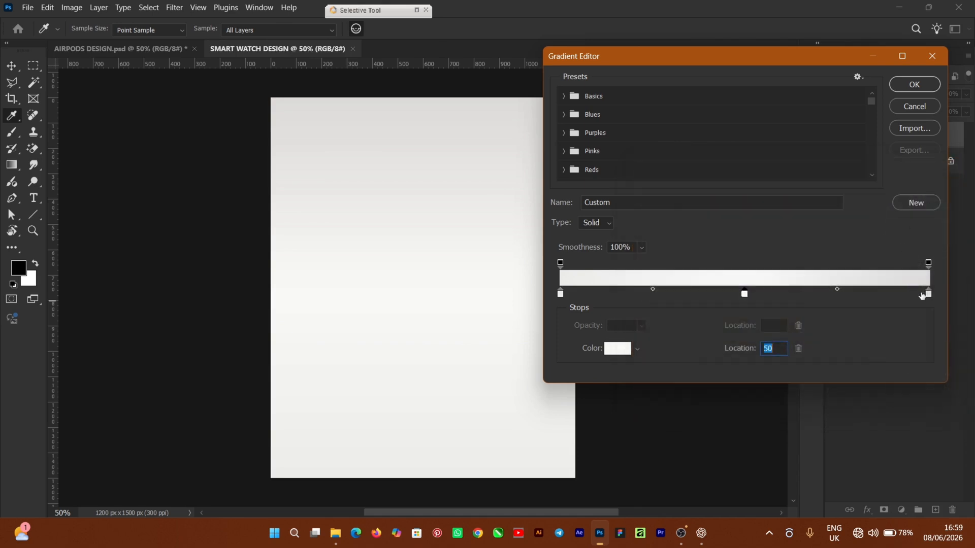
pyautogui.doubleClick(928, 293)
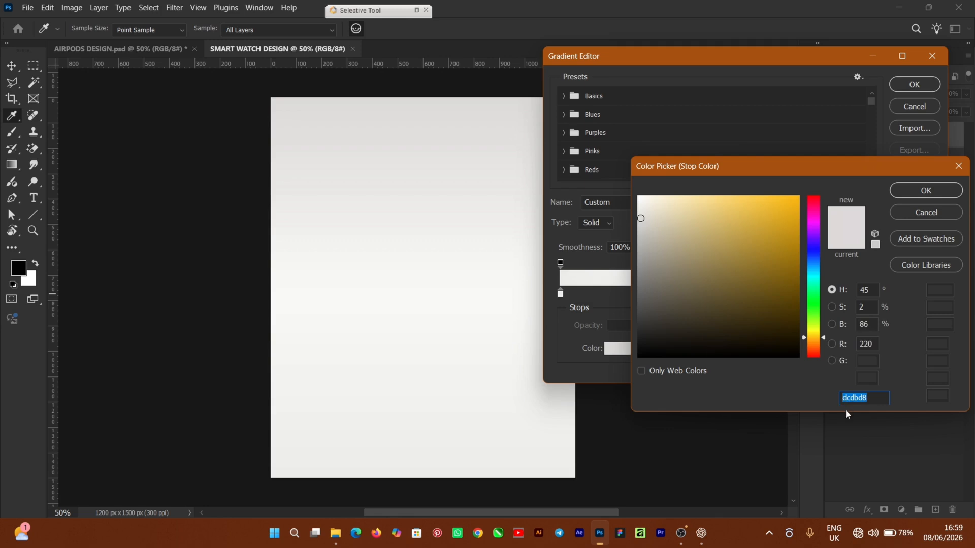
pyautogui.click(909, 187)
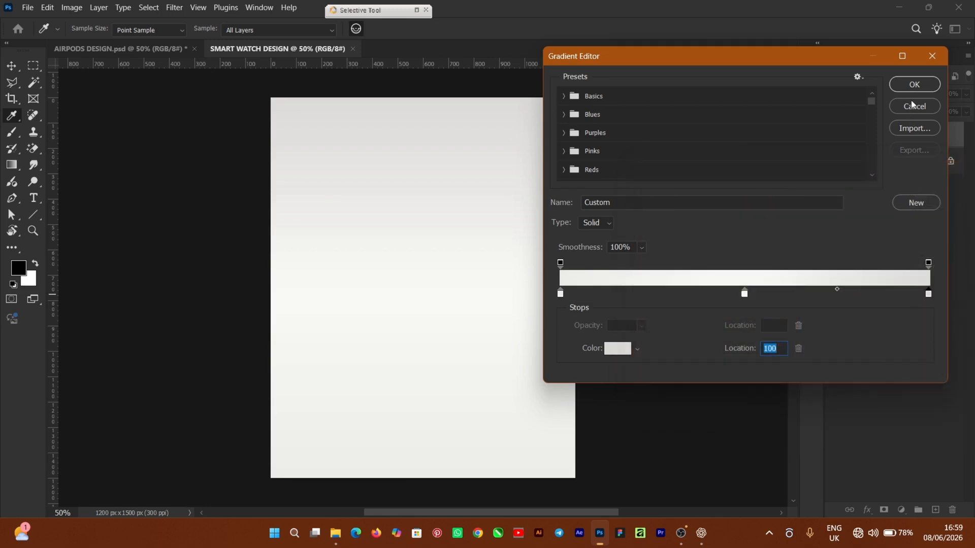
pyautogui.click(905, 88)
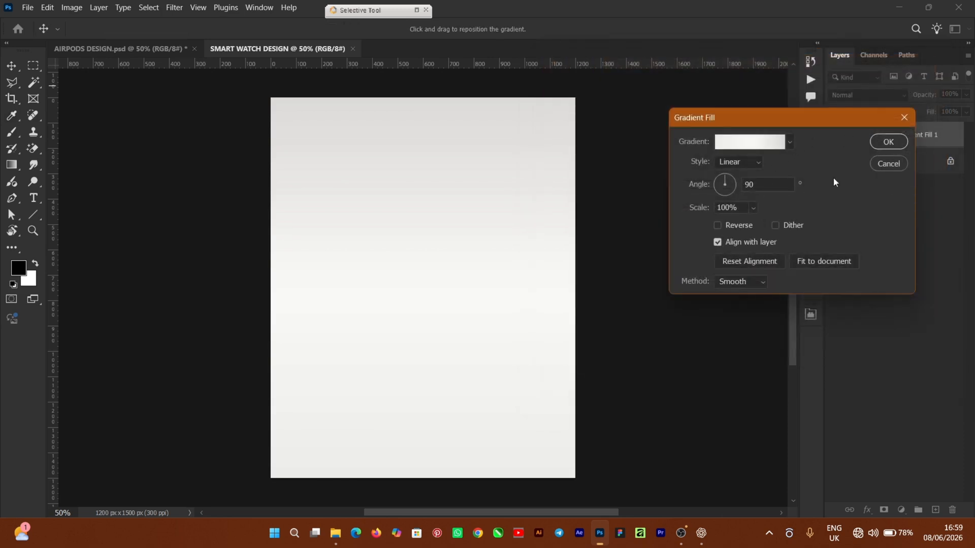
pyautogui.click(882, 143)
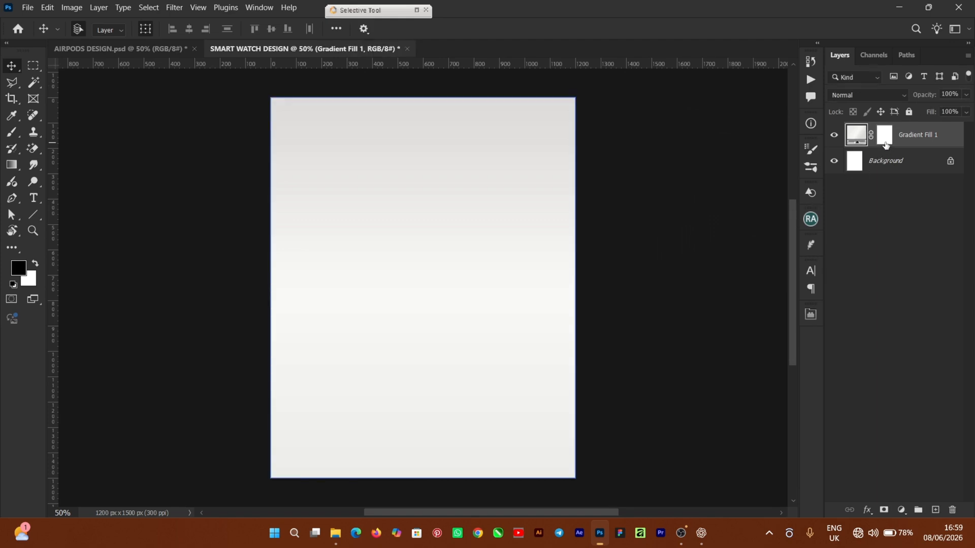
# Paint black on the gradient fill's layer mask with a large Soft Round brush, about 700 px, over both sides of the canvas at mid-height.
pyautogui.click(885, 135)
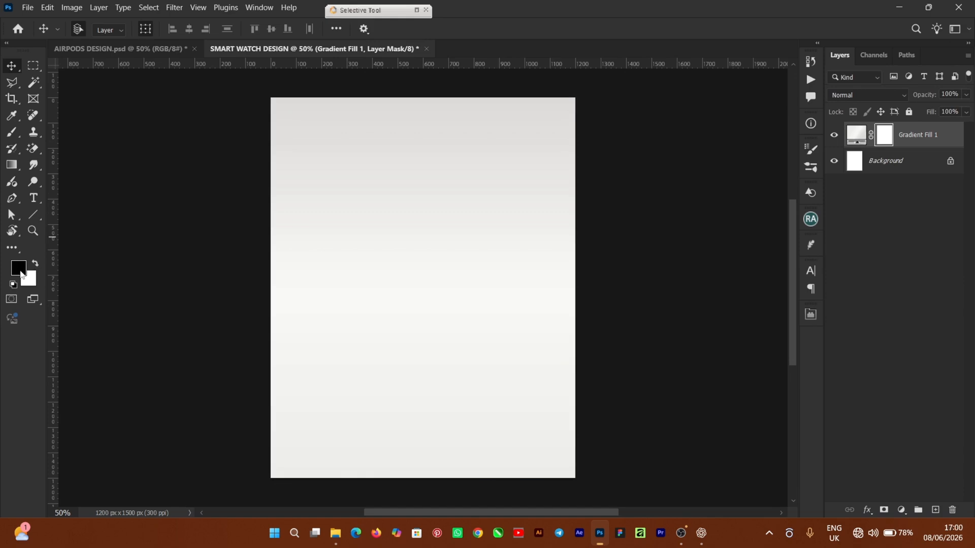
pyautogui.click(13, 137)
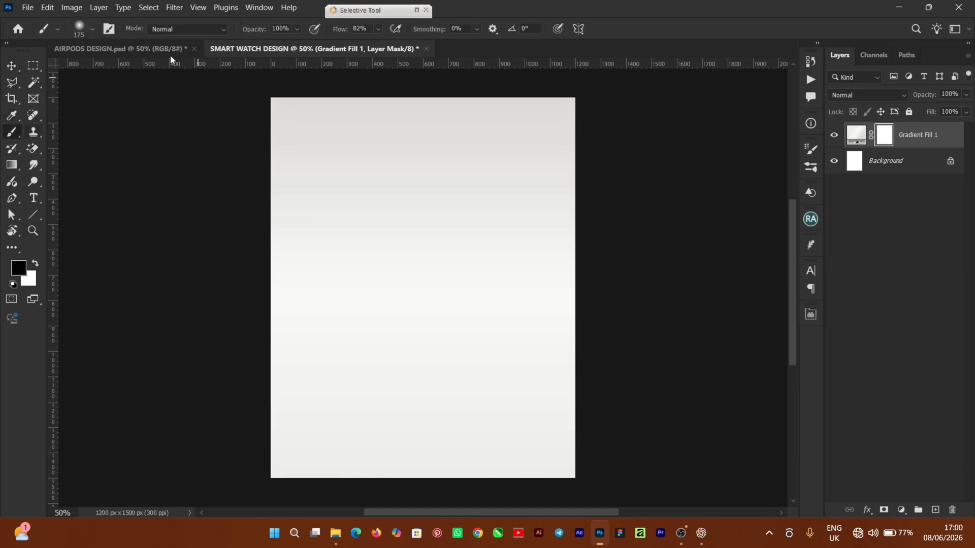
pyautogui.click(91, 29)
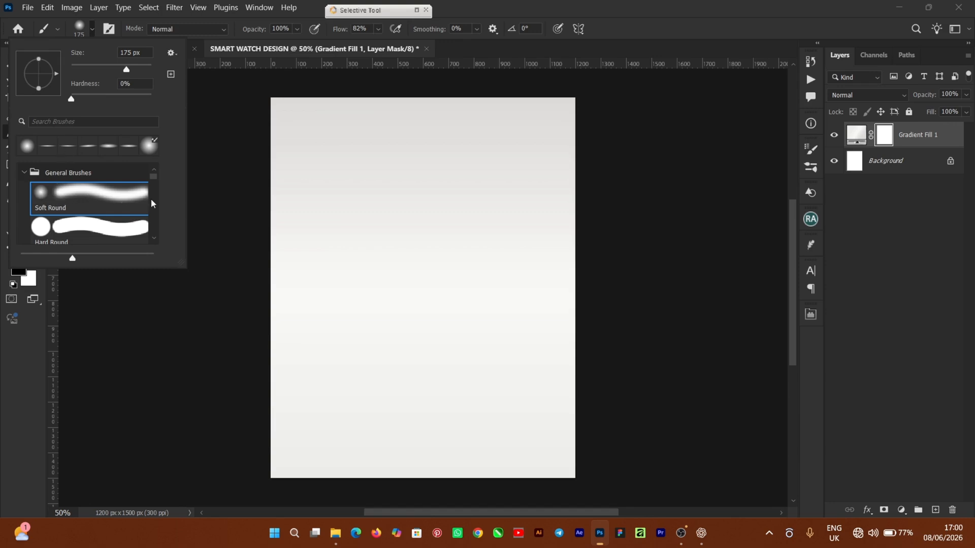
pyautogui.click(113, 204)
pyautogui.click(482, 12)
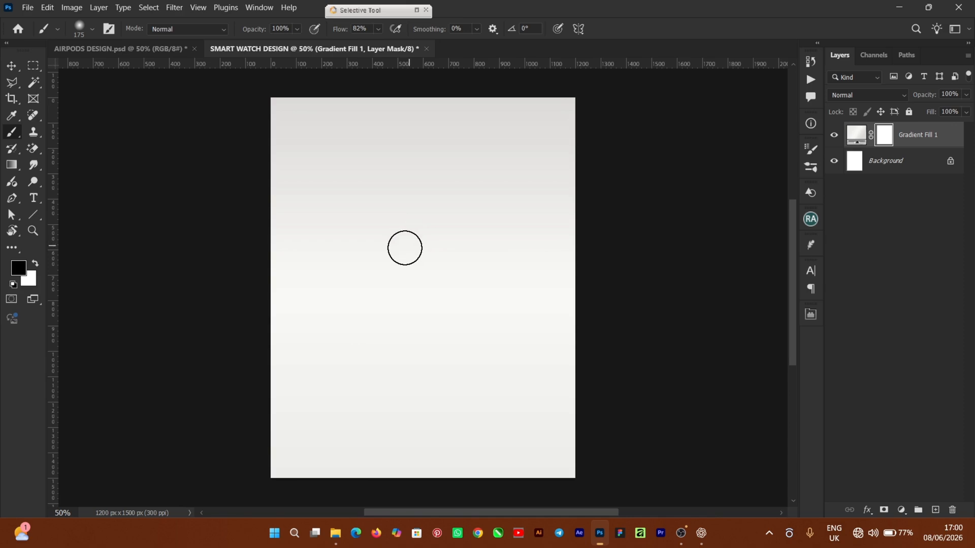
pyautogui.press(']')
pyautogui.press(']')
pyautogui.press(']')
pyautogui.press(']')
pyautogui.press(']')
pyautogui.press(']')
pyautogui.press(']')
pyautogui.press(']')
pyautogui.press(']')
pyautogui.press(']')
pyautogui.press(']')
pyautogui.press(']')
pyautogui.press(']')
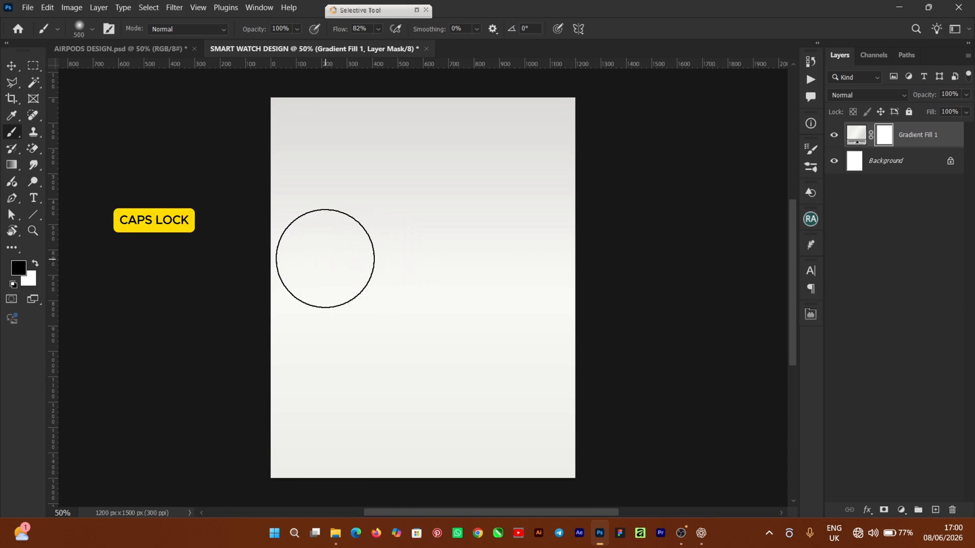
pyautogui.moveTo(270, 268)
pyautogui.mouseDown()
pyautogui.moveTo(293, 273)
pyautogui.moveTo(296, 261)
pyautogui.moveTo(310, 276)
pyautogui.mouseUp()
pyautogui.moveTo(599, 257)
pyautogui.mouseDown()
pyautogui.moveTo(578, 262)
pyautogui.moveTo(567, 282)
pyautogui.moveTo(555, 264)
pyautogui.moveTo(555, 280)
pyautogui.moveTo(553, 269)
pyautogui.moveTo(537, 288)
pyautogui.moveTo(530, 259)
pyautogui.moveTo(538, 267)
pyautogui.moveTo(543, 256)
pyautogui.moveTo(560, 290)
pyautogui.moveTo(680, 305)
pyautogui.moveTo(527, 298)
pyautogui.mouseUp()
pyautogui.moveTo(360, 281)
pyautogui.mouseDown()
pyautogui.moveTo(293, 261)
pyautogui.moveTo(435, 287)
pyautogui.moveTo(582, 259)
pyautogui.mouseUp()
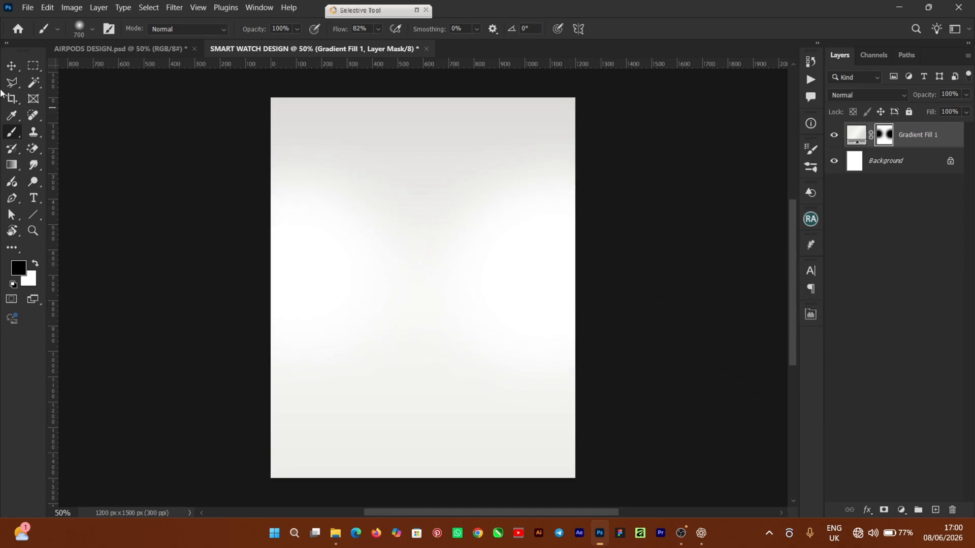
pyautogui.click(22, 62)
pyautogui.click(670, 271)
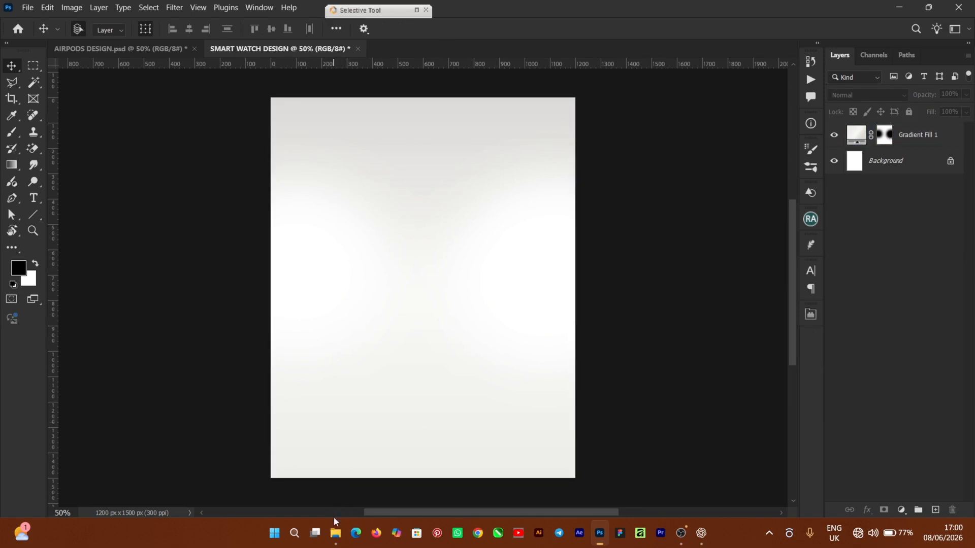
# Place the SHAPES file from the SMART MOVE PRODUCT RESOURCES folder in File Explorer, centred horizontally and raised about 98 px.
pyautogui.click(339, 533)
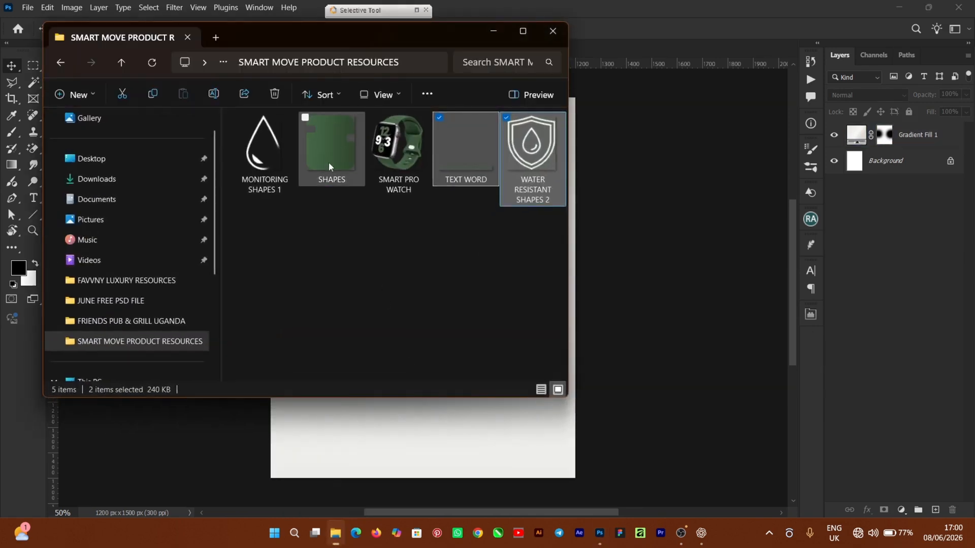
pyautogui.moveTo(325, 154); pyautogui.dragTo(644, 297)
pyautogui.moveTo(403, 306); pyautogui.dragTo(413, 274)
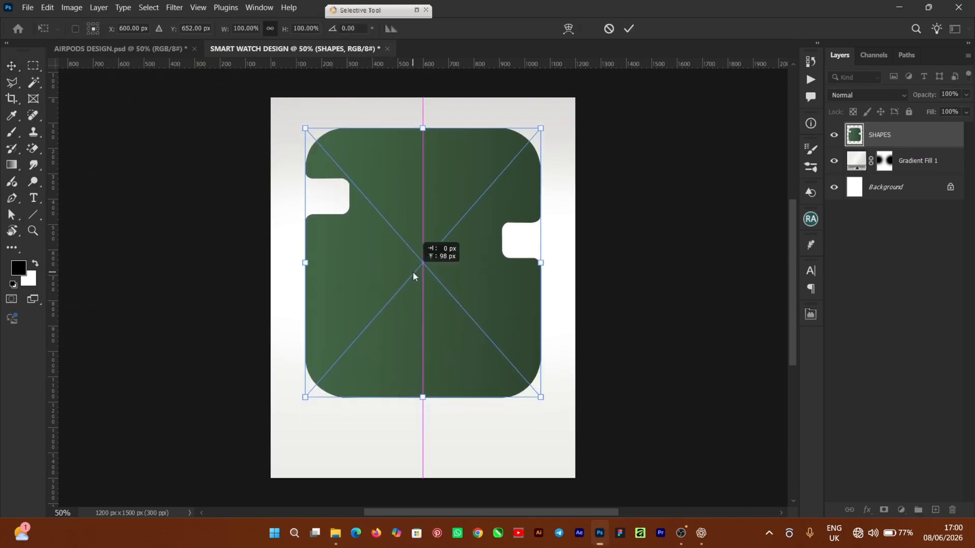
pyautogui.click(629, 29)
pyautogui.click(405, 126)
pyautogui.click(337, 147)
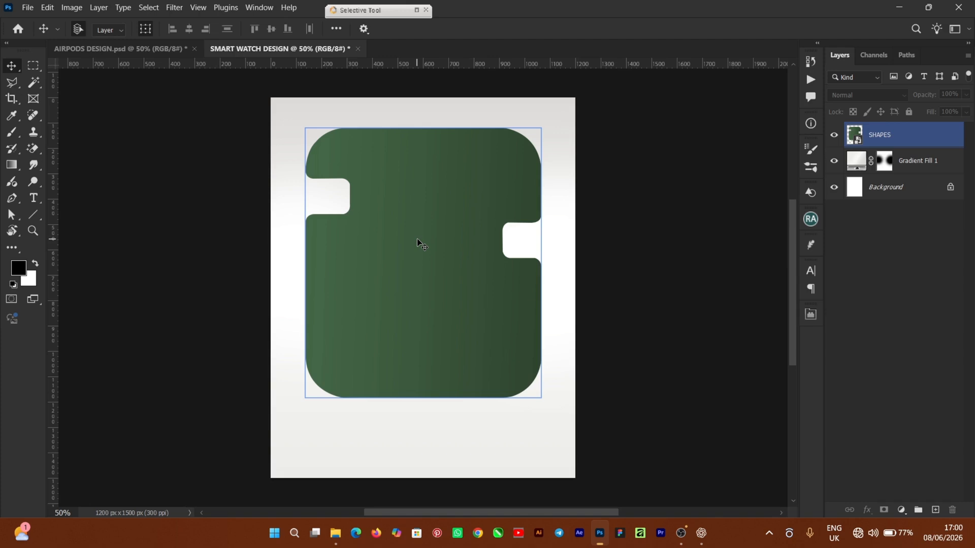
pyautogui.click(339, 206)
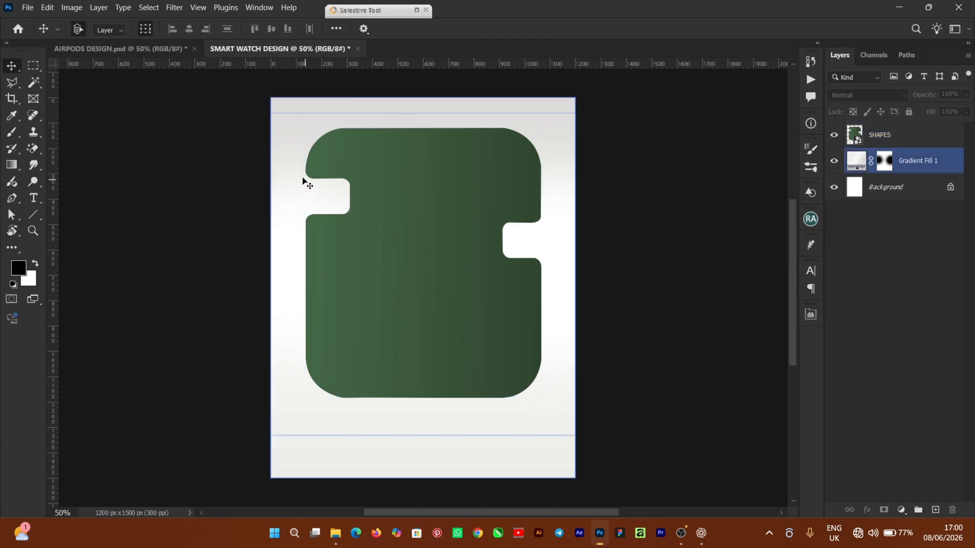
pyautogui.click(329, 155)
pyautogui.click(526, 244)
pyautogui.click(467, 254)
# Nudge the green shape slightly upward on the canvas and deselect it.
pyautogui.moveTo(435, 213)
pyautogui.mouseDown()
pyautogui.moveTo(428, 238)
pyautogui.moveTo(435, 215)
pyautogui.mouseUp()
pyautogui.click(531, 233)
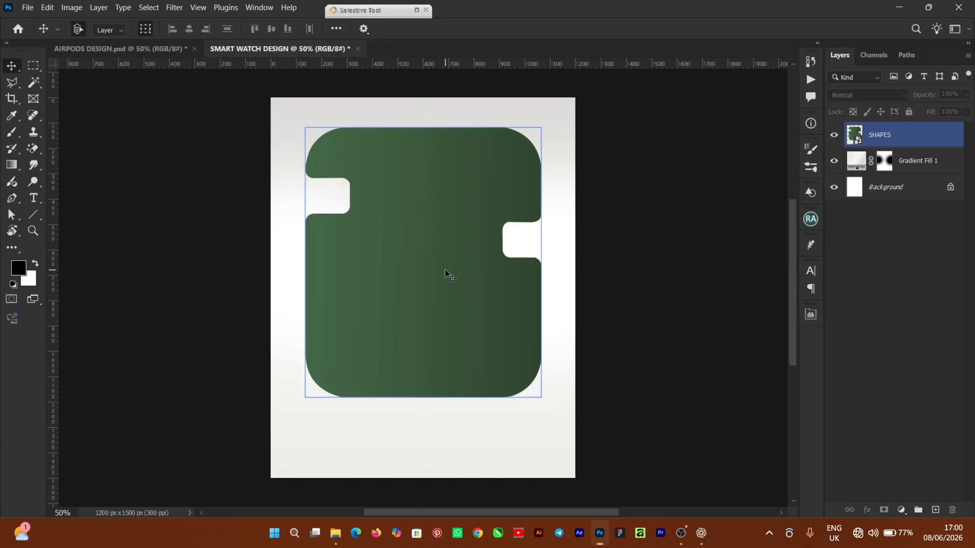
pyautogui.click(429, 245)
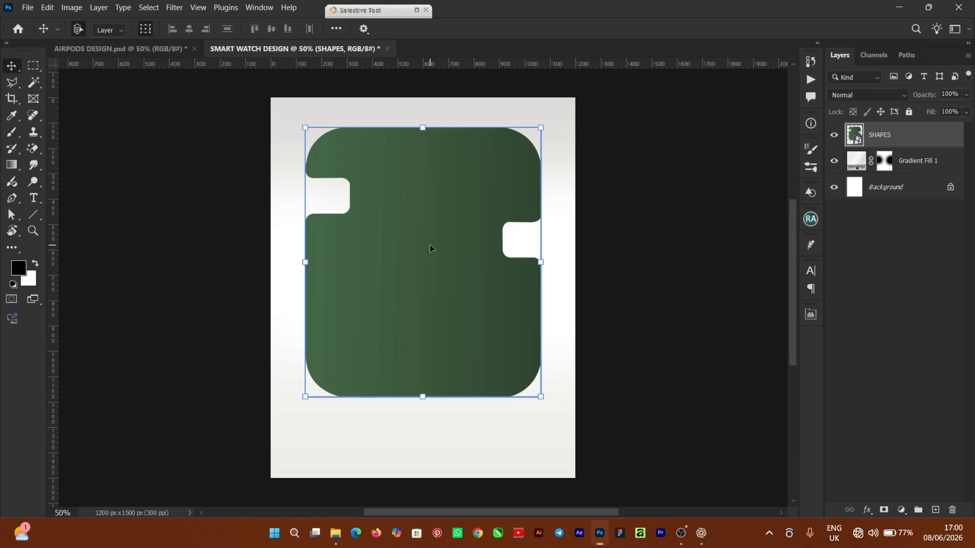
pyautogui.moveTo(432, 246); pyautogui.dragTo(433, 244)
pyautogui.click(693, 302)
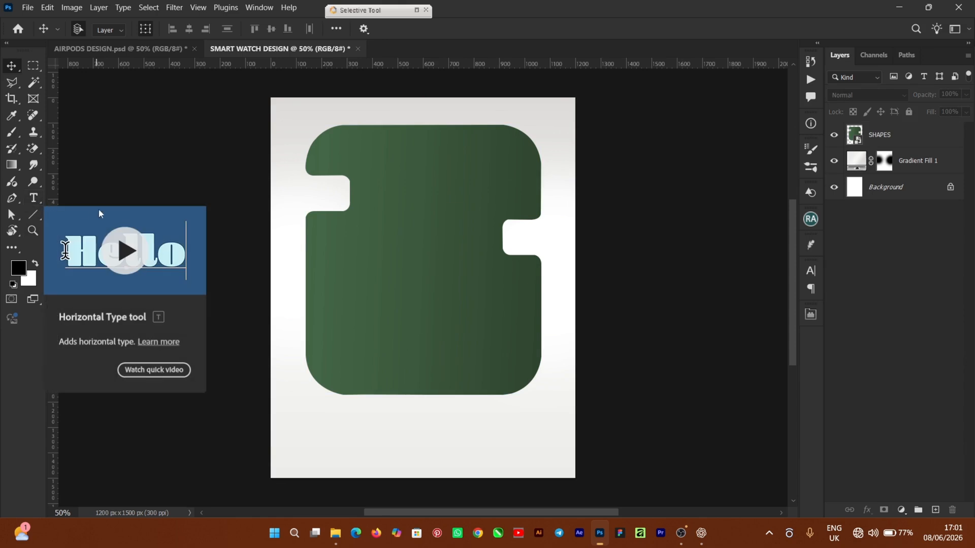
# Add the text PRO in white near the middle of the green shape.
pyautogui.press('t')
pyautogui.click(396, 243)
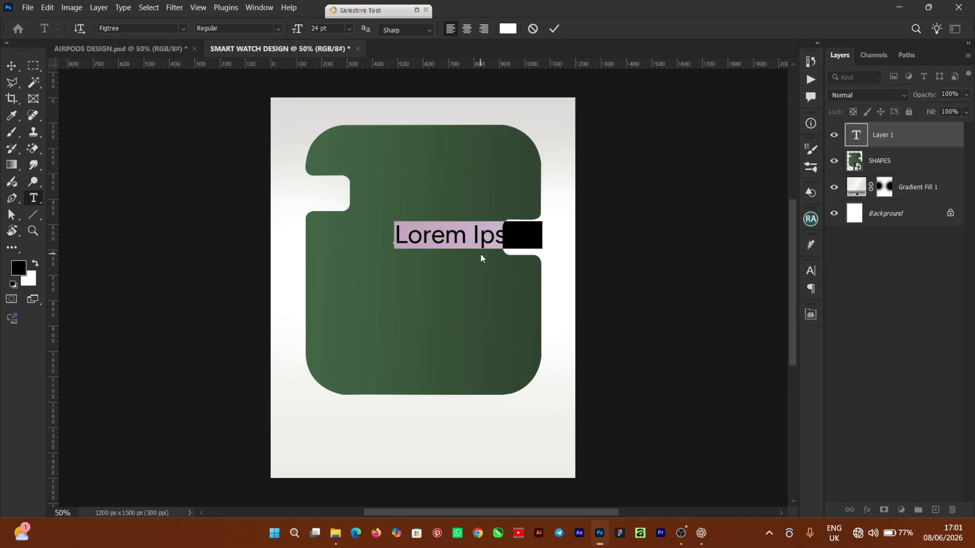
pyautogui.write('Pro')
pyautogui.press('BackSpace')
pyautogui.press('BackSpace')
pyautogui.write('RO')
pyautogui.click(553, 30)
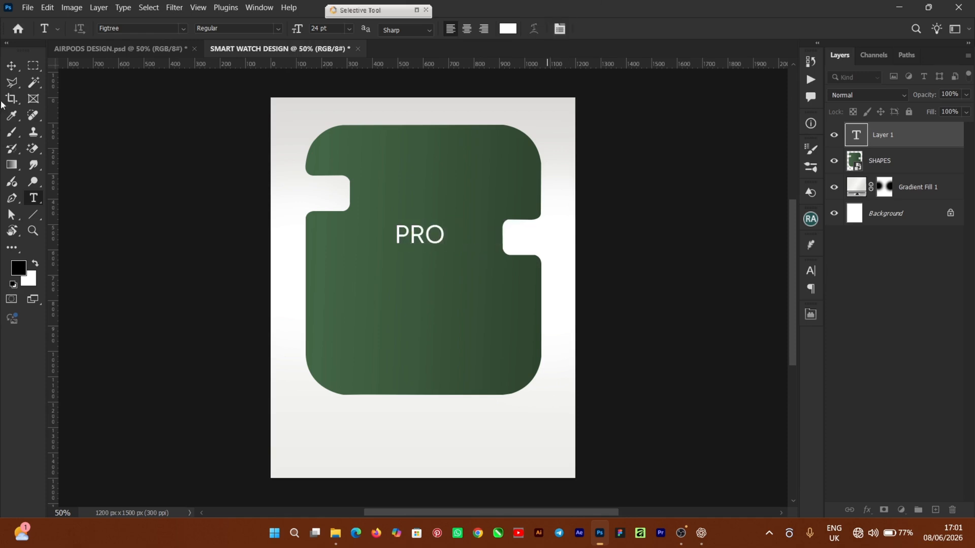
pyautogui.press('v')
# Change the font of the PRO text to Tallica Medium.
pyautogui.click(811, 271)
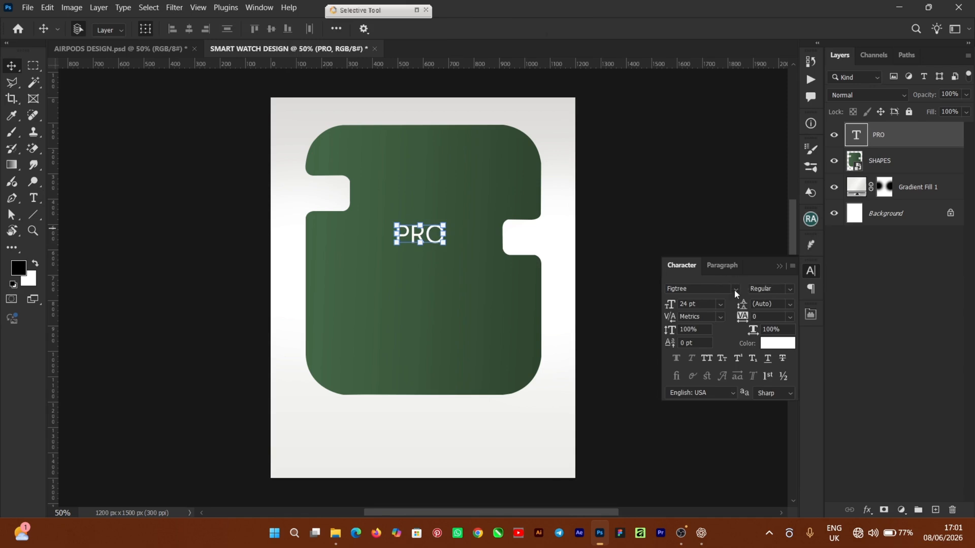
pyautogui.click(735, 288)
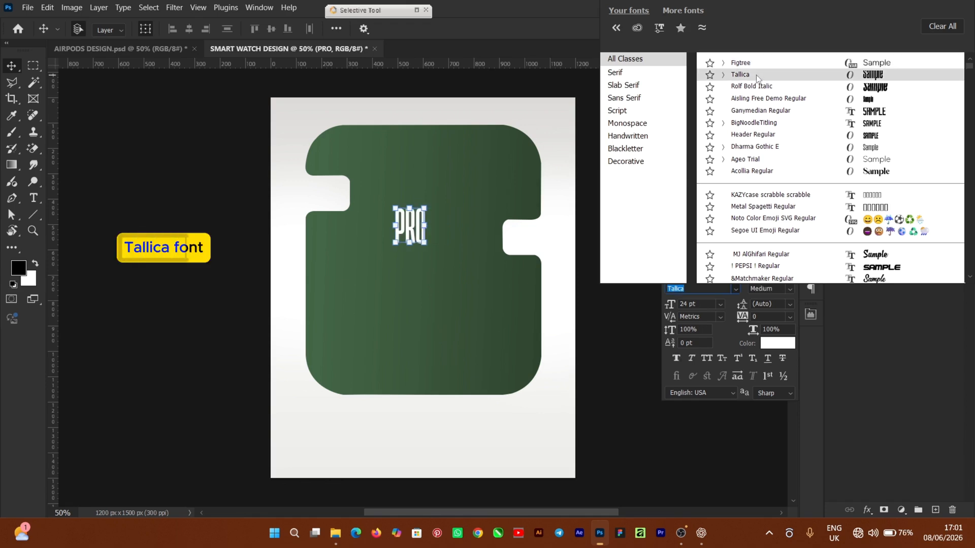
pyautogui.click(756, 76)
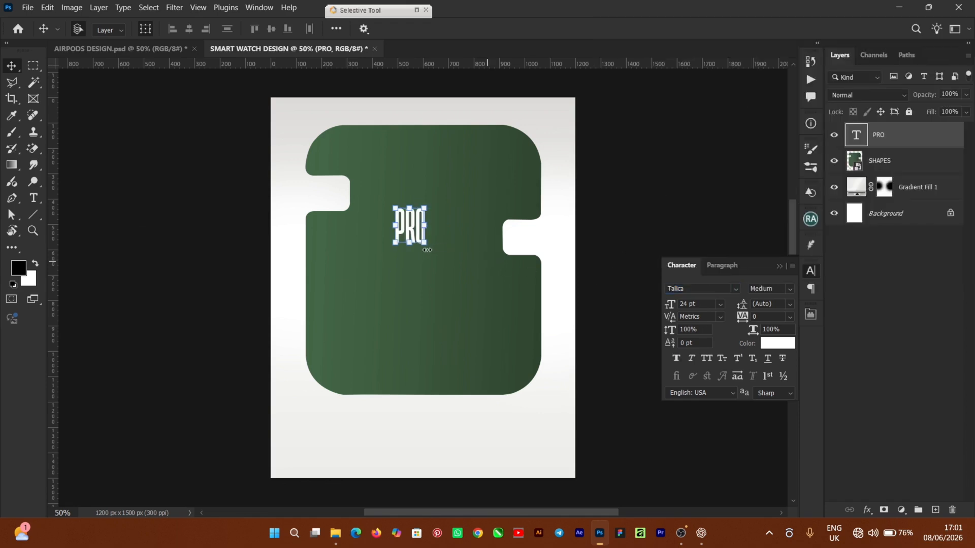
# Enlarge the PRO text to about 82.84 pt, centre it horizontally in the upper middle of the green shape and deselect it.
pyautogui.moveTo(429, 251)
pyautogui.mouseDown()
pyautogui.moveTo(478, 290)
pyautogui.moveTo(494, 332)
pyautogui.moveTo(421, 238)
pyautogui.moveTo(435, 244)
pyautogui.moveTo(422, 244)
pyautogui.mouseUp()
pyautogui.moveTo(472, 332); pyautogui.dragTo(479, 339)
pyautogui.moveTo(430, 238); pyautogui.dragTo(431, 254)
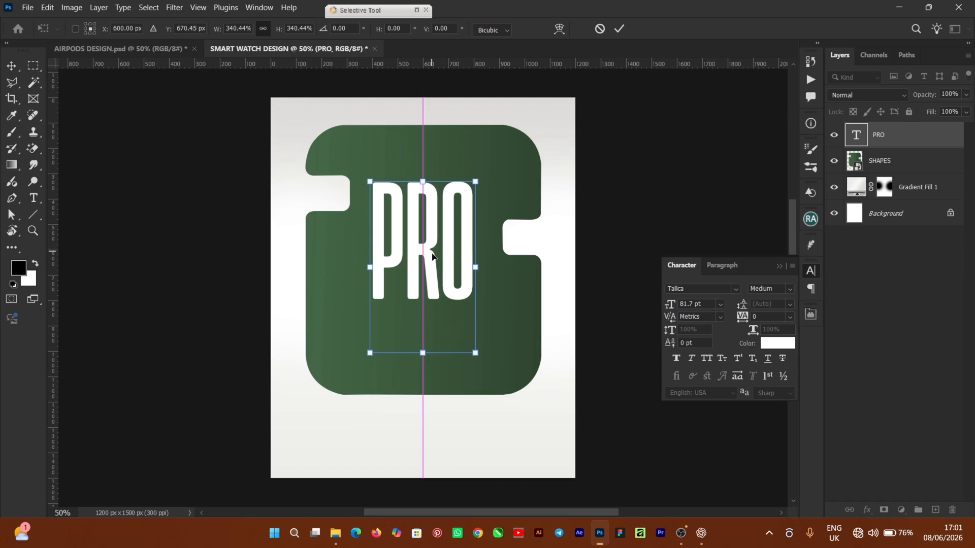
pyautogui.click(619, 28)
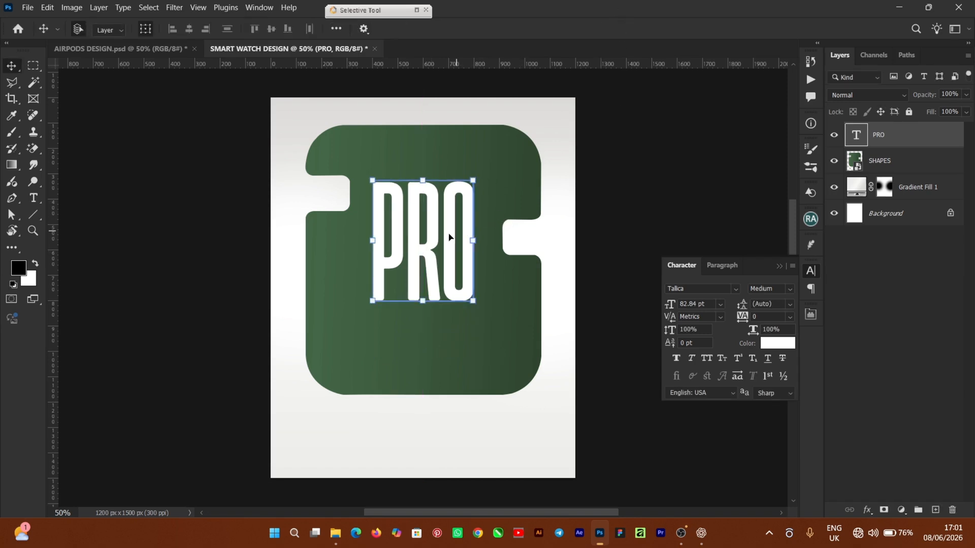
pyautogui.moveTo(431, 238); pyautogui.dragTo(433, 241)
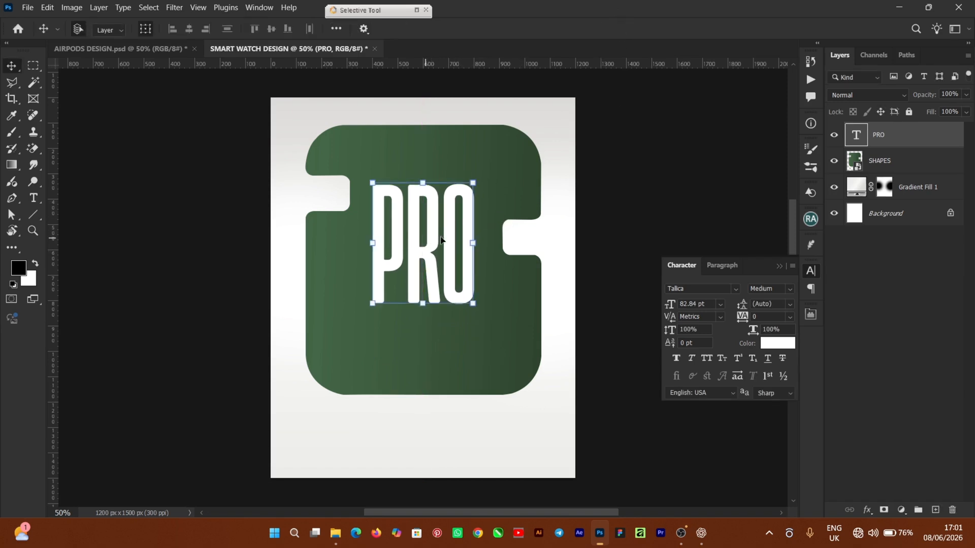
pyautogui.click(680, 181)
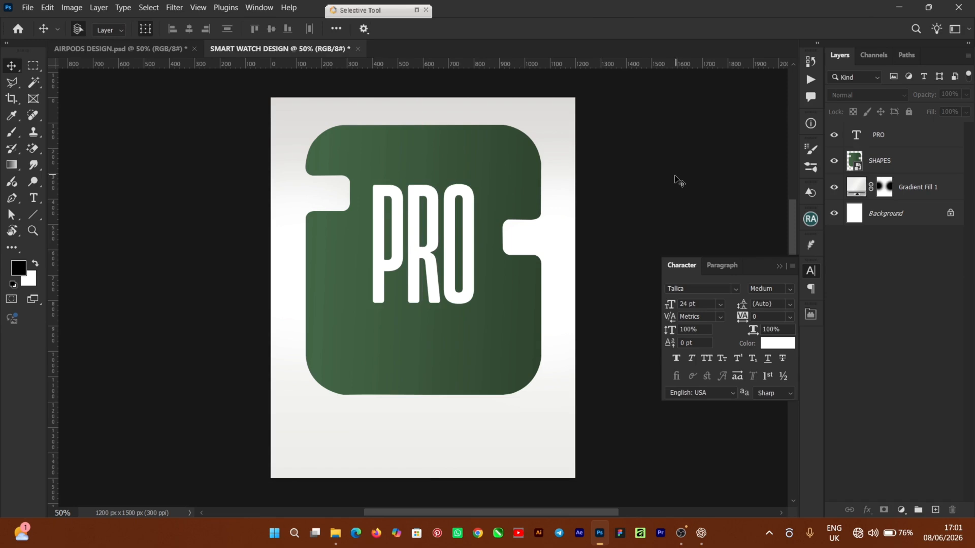
# Add the white text Smart Watch above the PRO text.
pyautogui.click(34, 197)
pyautogui.click(384, 163)
pyautogui.write('Smart Watch')
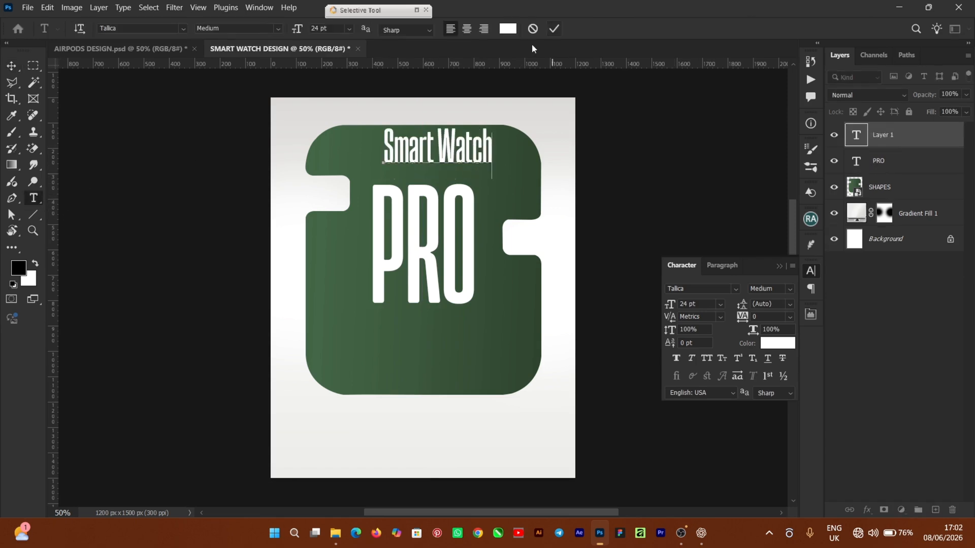
pyautogui.hotkey('ctrl', 'Return')
pyautogui.press('v')
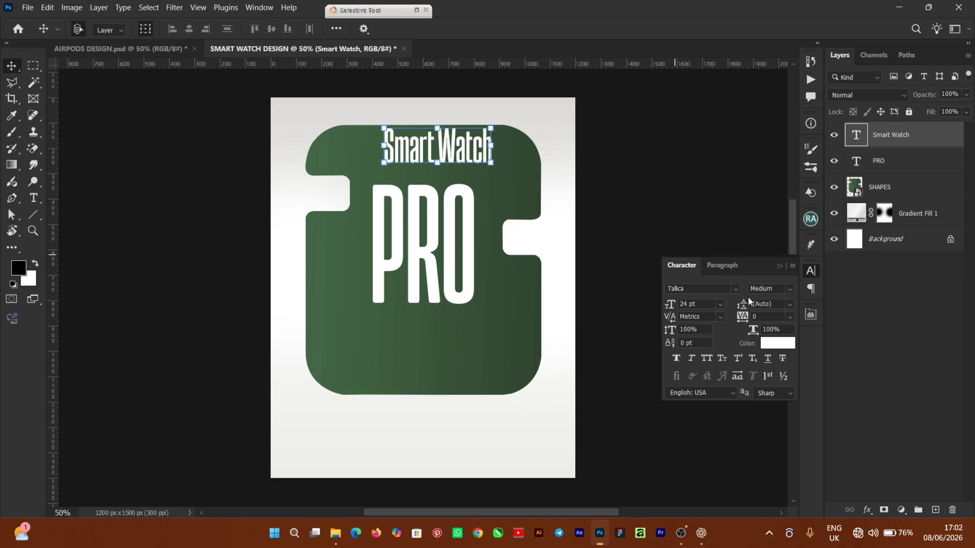
# Set the Smart Watch text in the Figtree font with the Medium style.
pyautogui.click(735, 289)
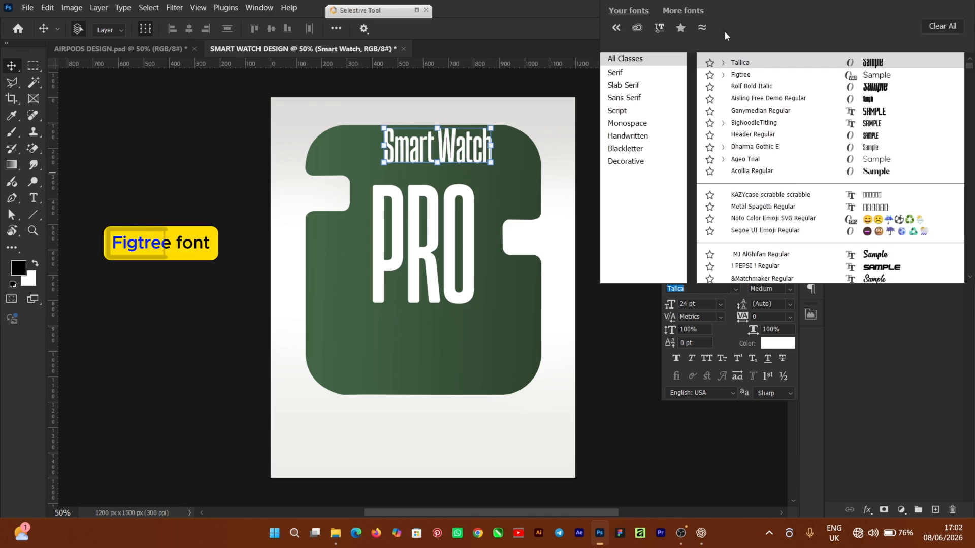
pyautogui.click(741, 74)
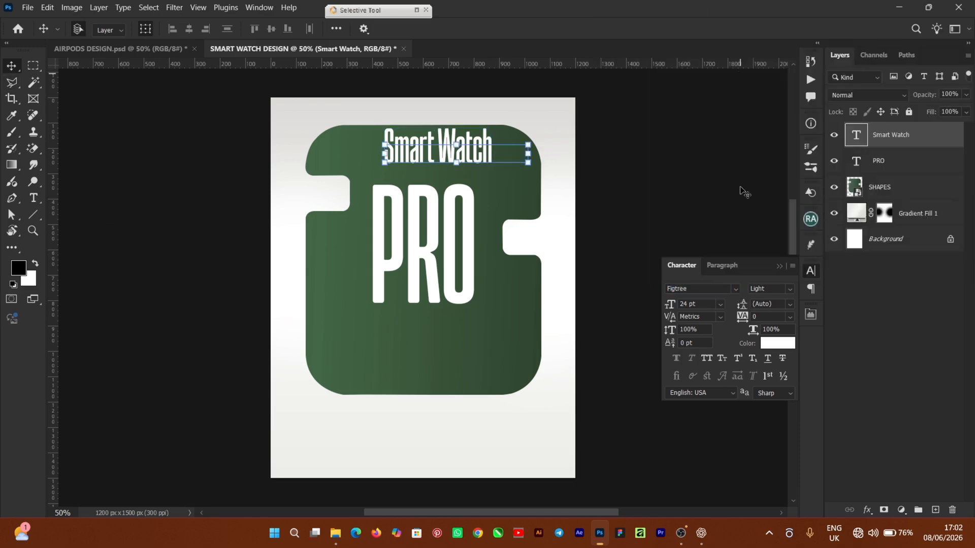
pyautogui.click(788, 291)
pyautogui.click(790, 321)
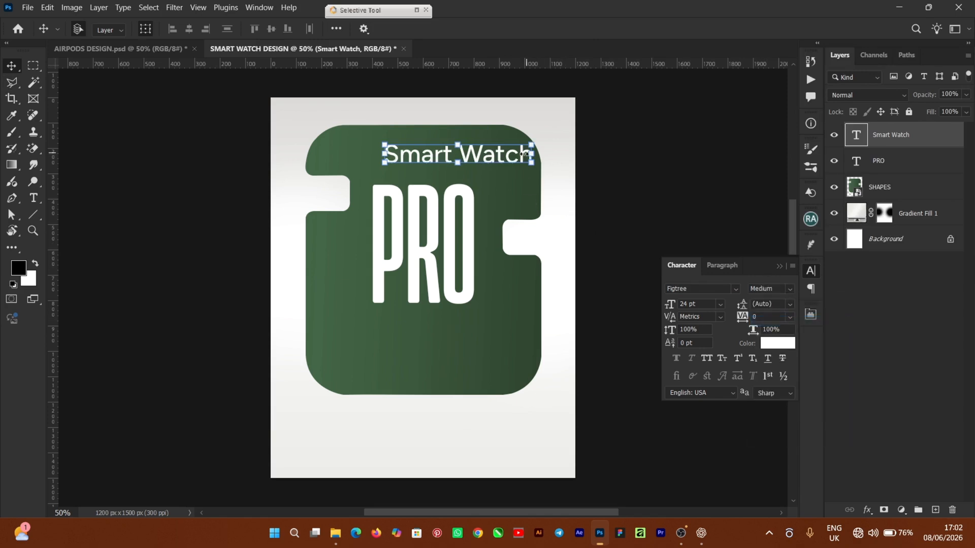
# Scale the Smart Watch text down to about 16.21 pt, matching PRO's width, and place it directly above PRO.
pyautogui.moveTo(531, 146); pyautogui.dragTo(435, 165)
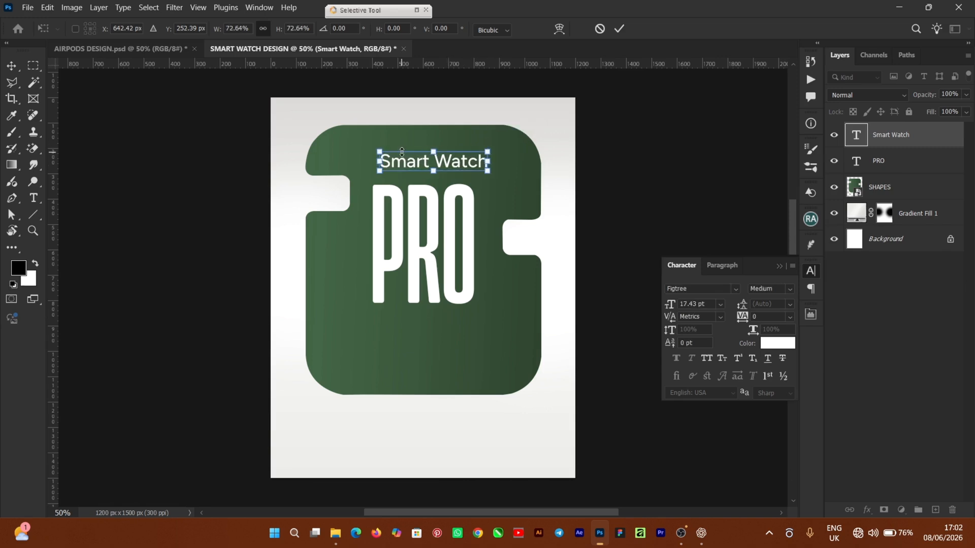
pyautogui.moveTo(380, 150); pyautogui.dragTo(387, 153)
pyautogui.press('Return')
pyautogui.moveTo(449, 164); pyautogui.dragTo(444, 171)
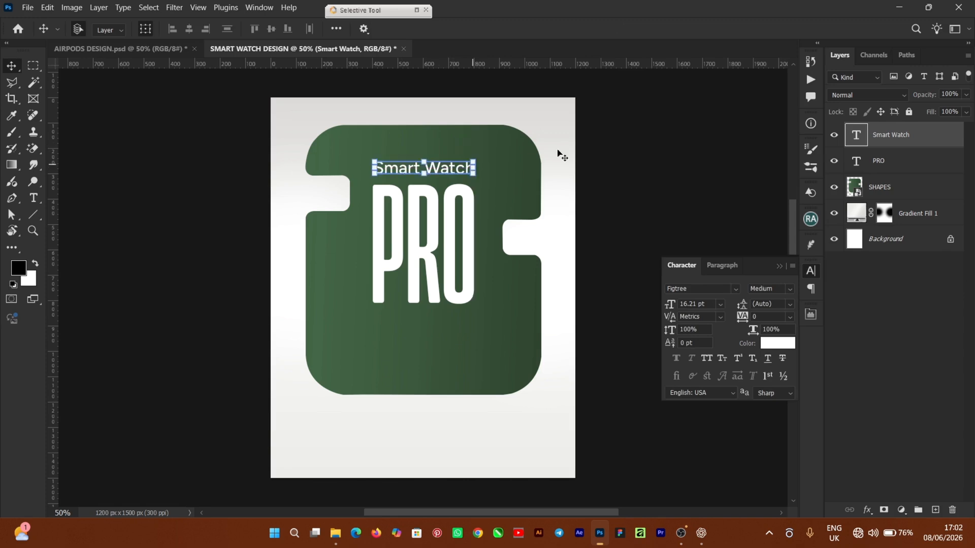
# Align the horizontal centres of the Smart Watch and PRO texts and deselect them.
pyautogui.click(413, 172)
pyautogui.click(413, 172)
pyautogui.keyDown('shift'); pyautogui.click(410, 237); pyautogui.keyUp('shift')
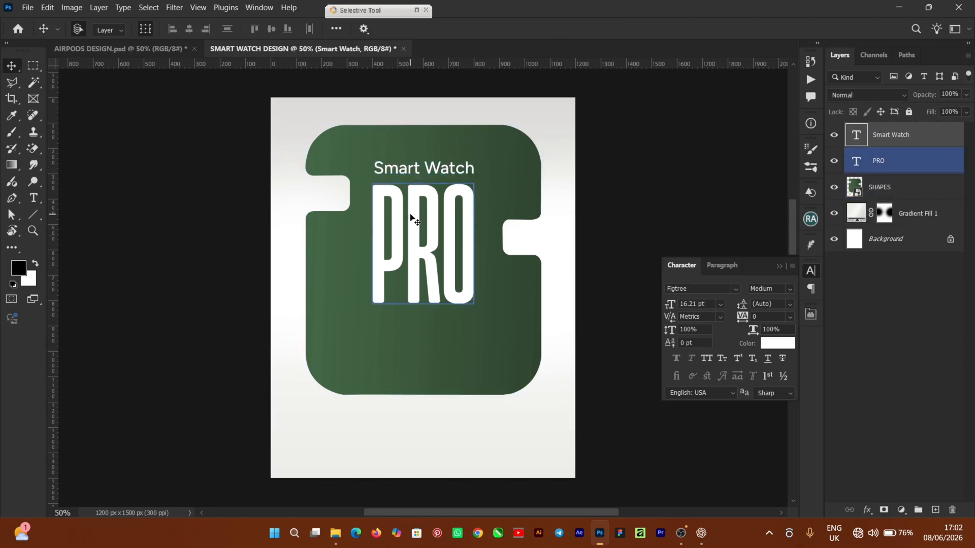
pyautogui.click(189, 30)
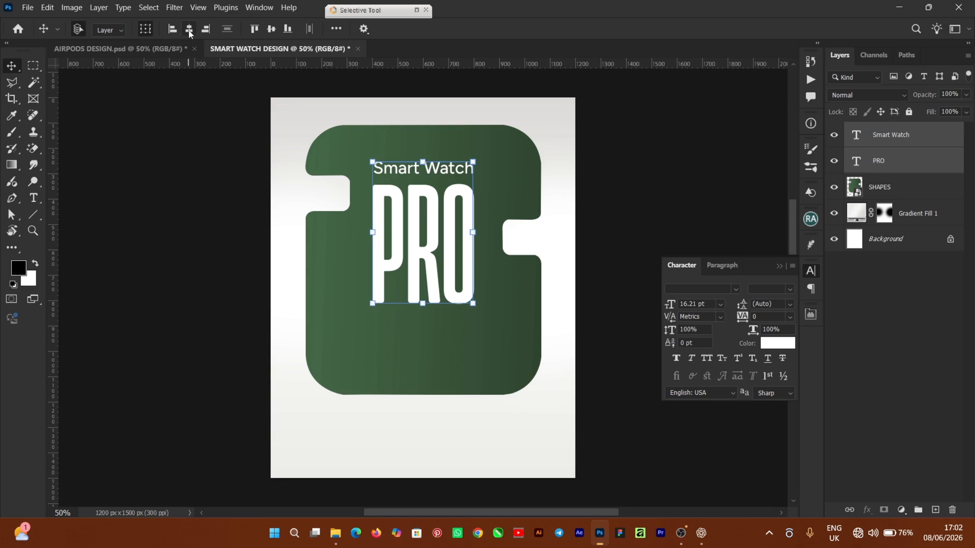
pyautogui.click(694, 196)
# Draw a horizontal line about 398 px long above the Smart Watch text, with no fill and a 2 px white stroke.
pyautogui.click(369, 148)
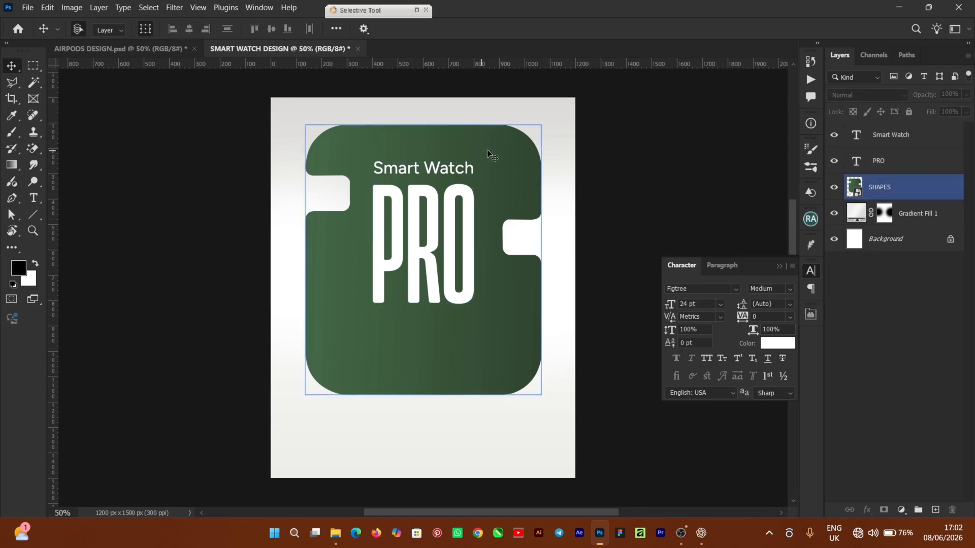
pyautogui.hotkey('ctrl', '+')
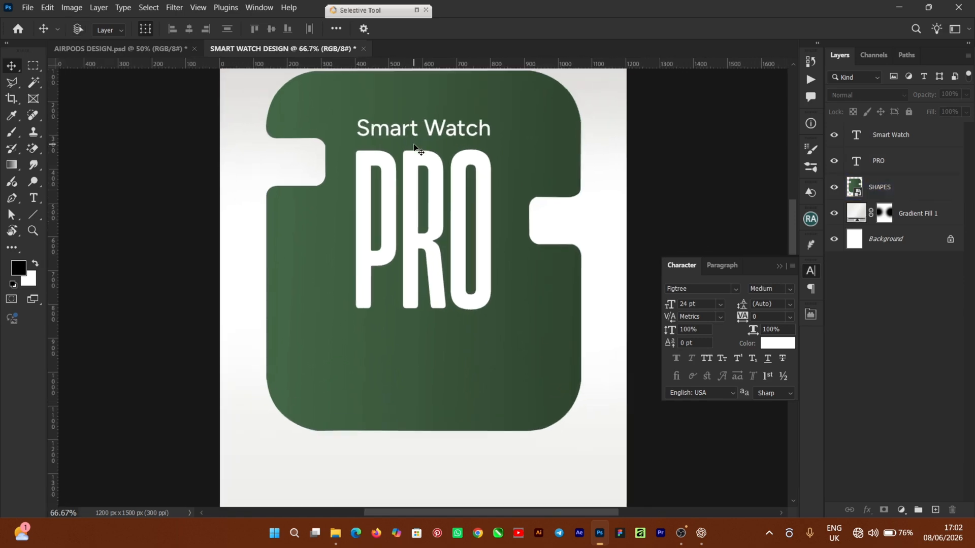
pyautogui.hotkey('ctrl', 'alt', 'a')
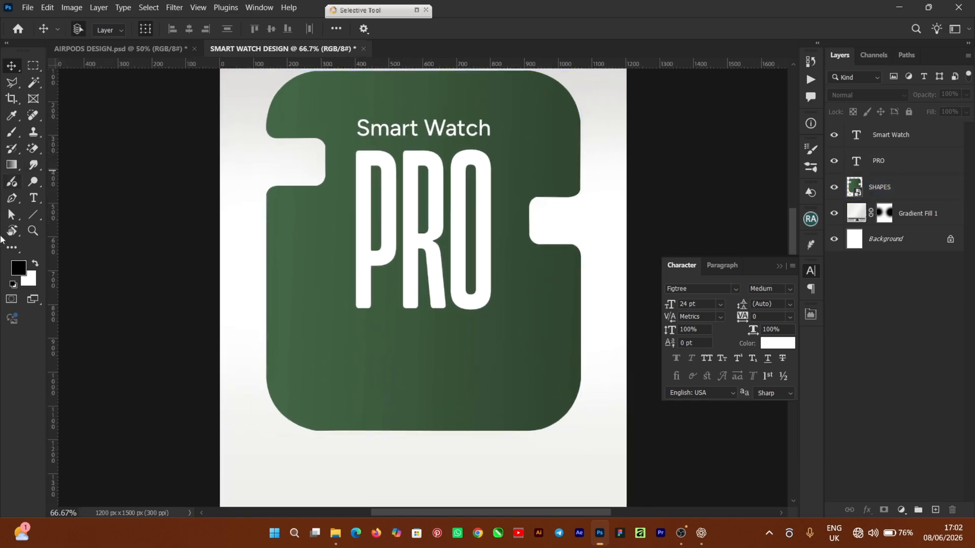
pyautogui.click(34, 218)
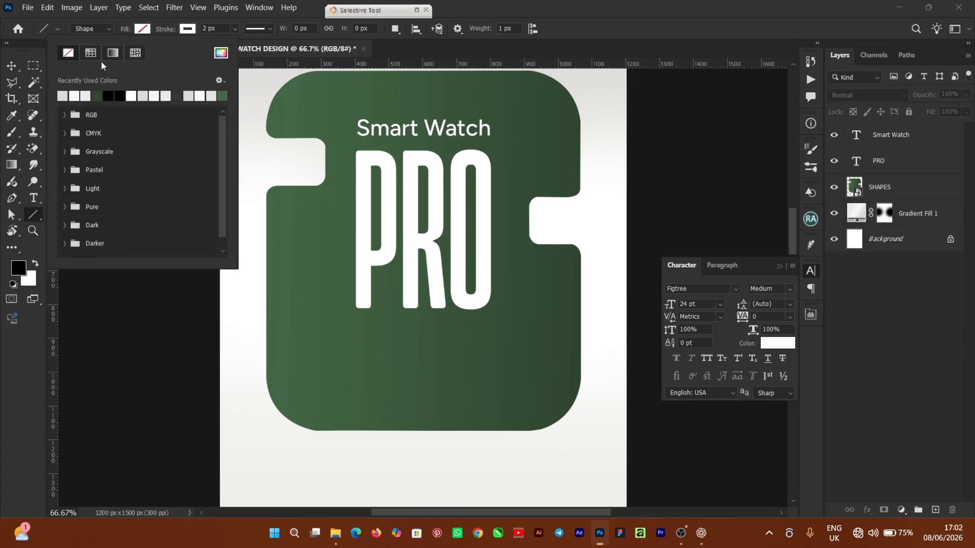
pyautogui.click(188, 29)
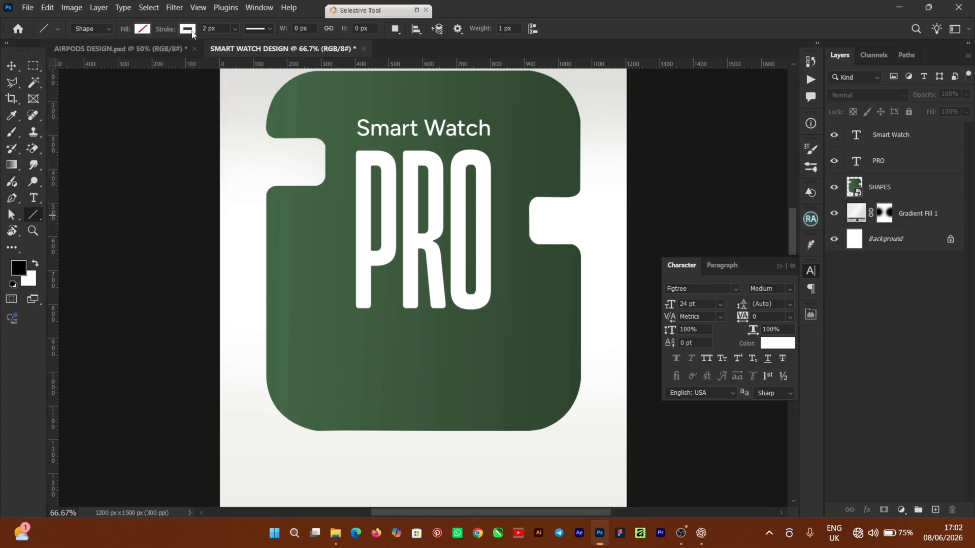
pyautogui.click(188, 29)
pyautogui.click(188, 29)
pyautogui.click(188, 29)
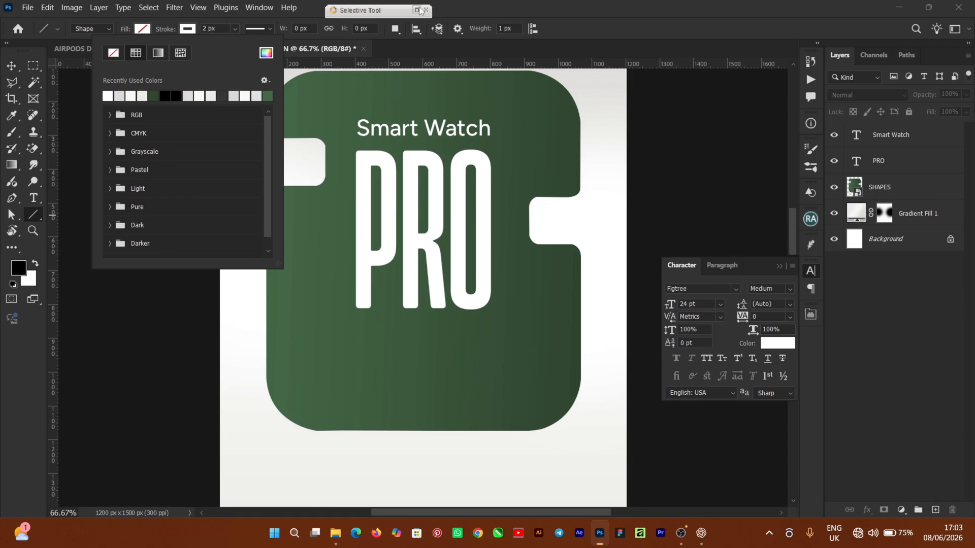
pyautogui.click(448, 7)
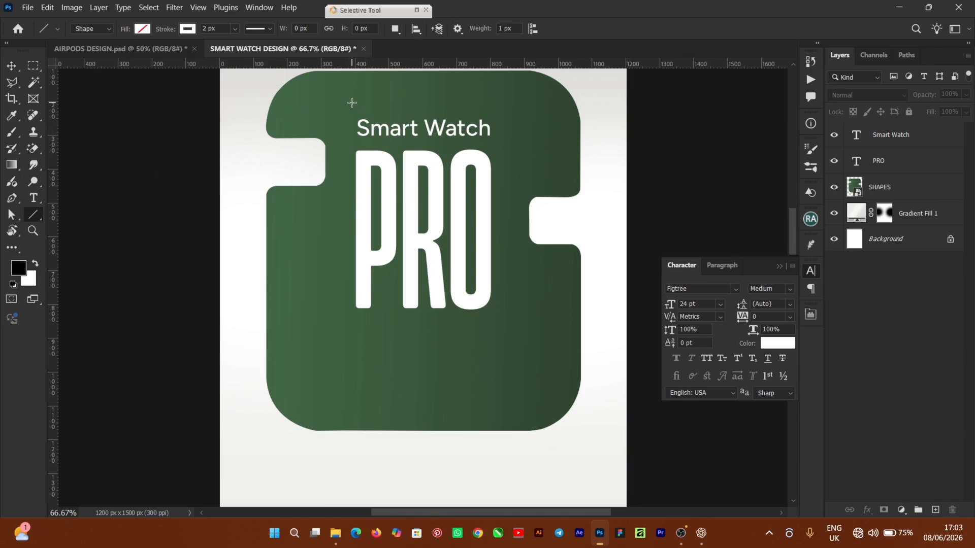
pyautogui.moveTo(355, 105); pyautogui.dragTo(490, 106)
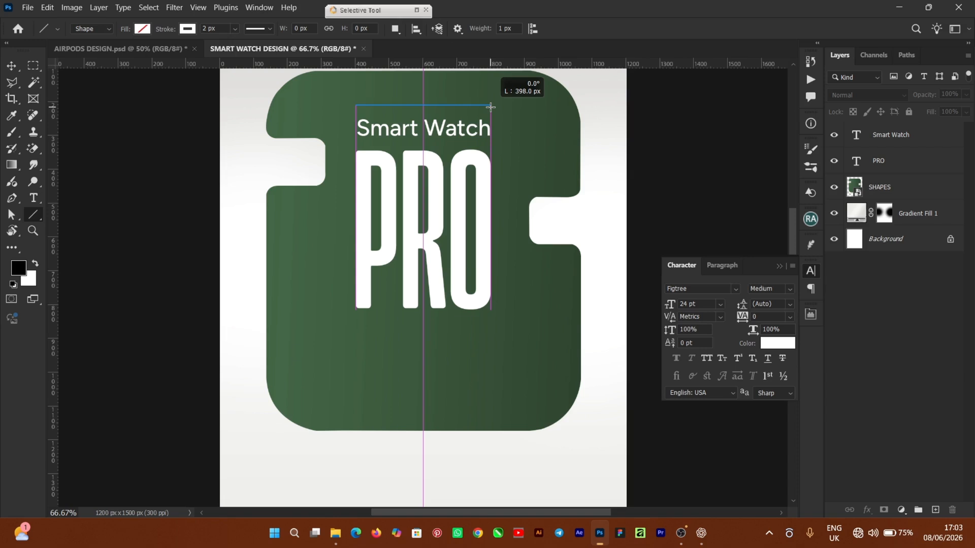
pyautogui.moveTo(490, 106); pyautogui.dragTo(491, 106)
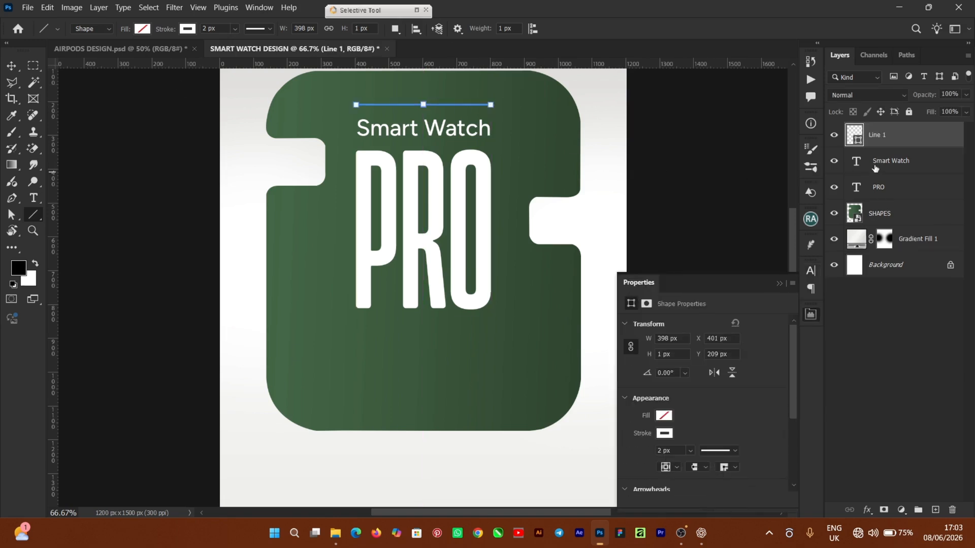
# Rasterize the line layer and leave everything deselected.
pyautogui.rightClick(911, 141)
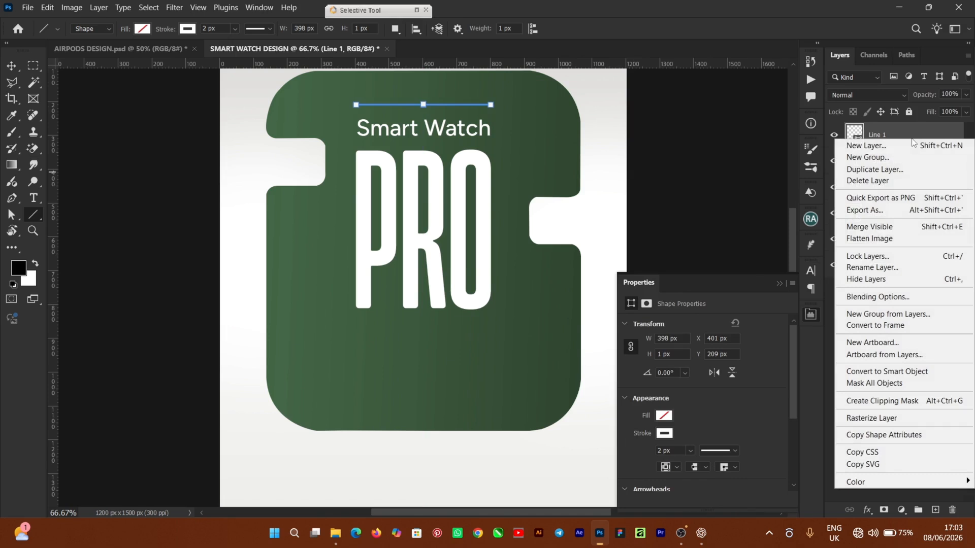
pyautogui.click(891, 419)
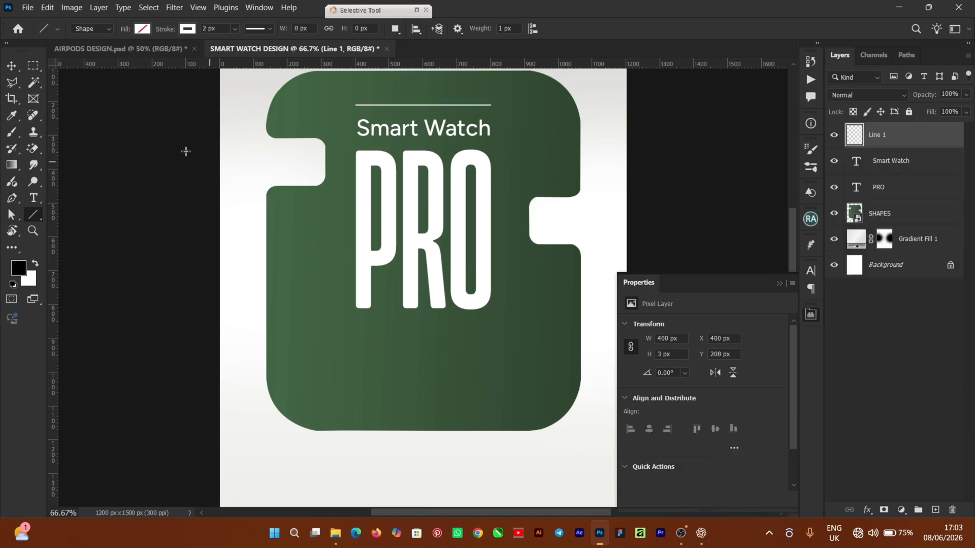
pyautogui.click(12, 66)
pyautogui.click(568, 127)
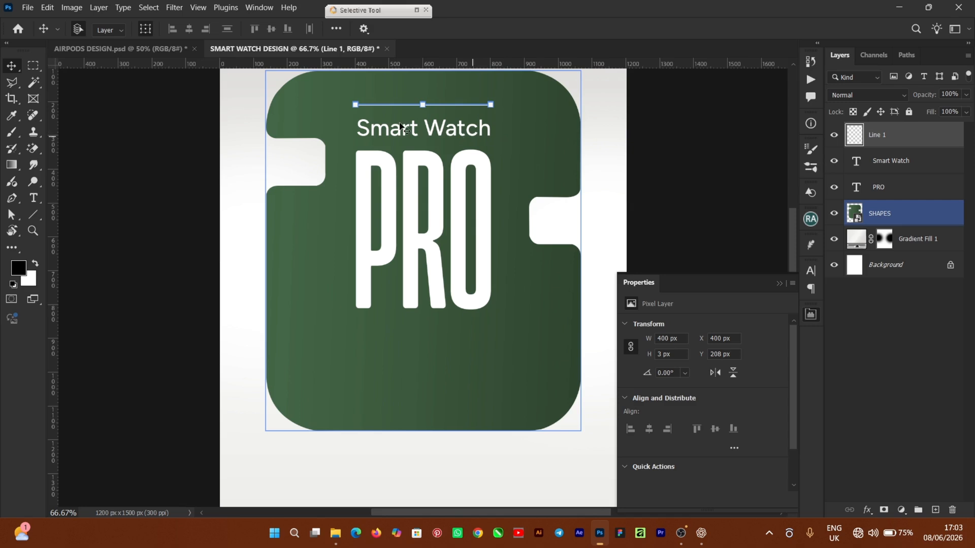
pyautogui.click(420, 244)
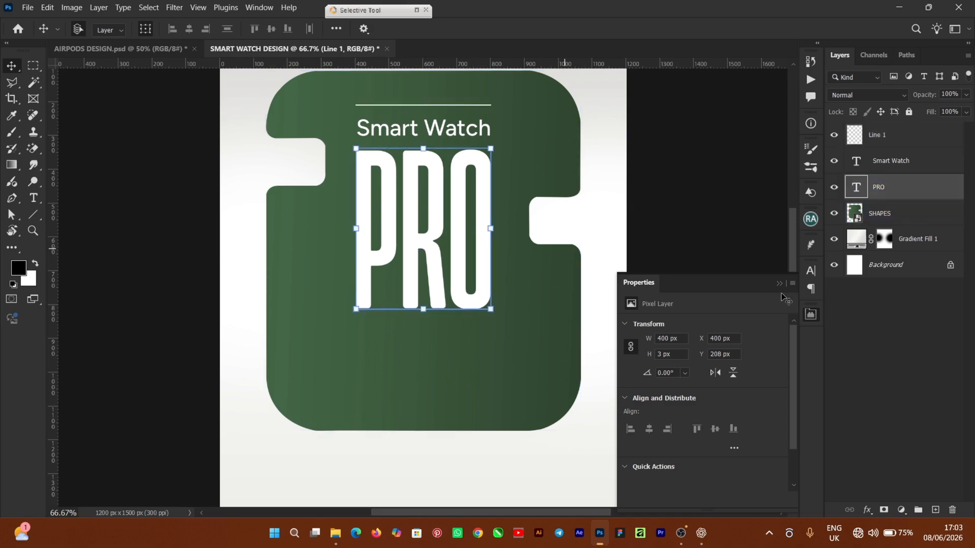
pyautogui.click(679, 223)
# Place the SMART PRO WATCH file from the SMART MOVE PRODUCT RESOURCES folder, centred horizontally and about 128 px above the canvas's lower edge.
pyautogui.hotkey('ctrl', '-')
pyautogui.scroll(-1, 790, 284)
pyautogui.scroll(1, 791, 285)
pyautogui.click(336, 532)
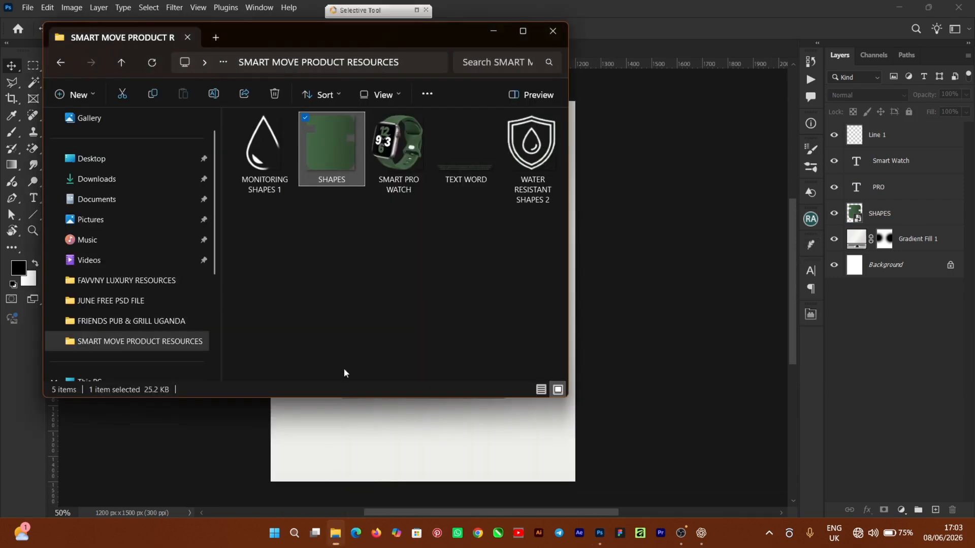
pyautogui.moveTo(403, 160); pyautogui.dragTo(662, 374)
pyautogui.moveTo(402, 259); pyautogui.dragTo(398, 327)
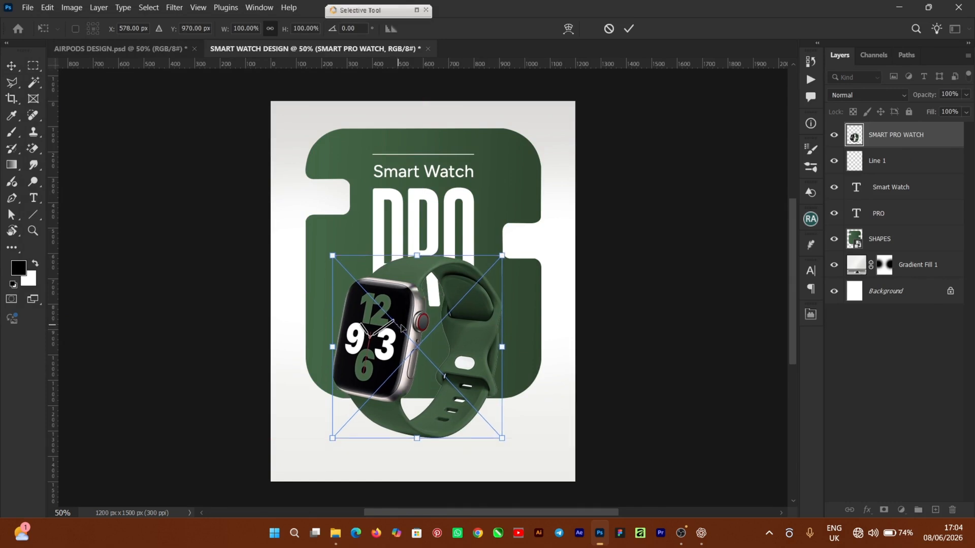
pyautogui.click(628, 29)
pyautogui.moveTo(460, 295); pyautogui.dragTo(467, 302)
# Add a Curves adjustment layer above the SMART PRO WATCH layer and clip it to the watch.
pyautogui.hotkey('ctrl', '+')
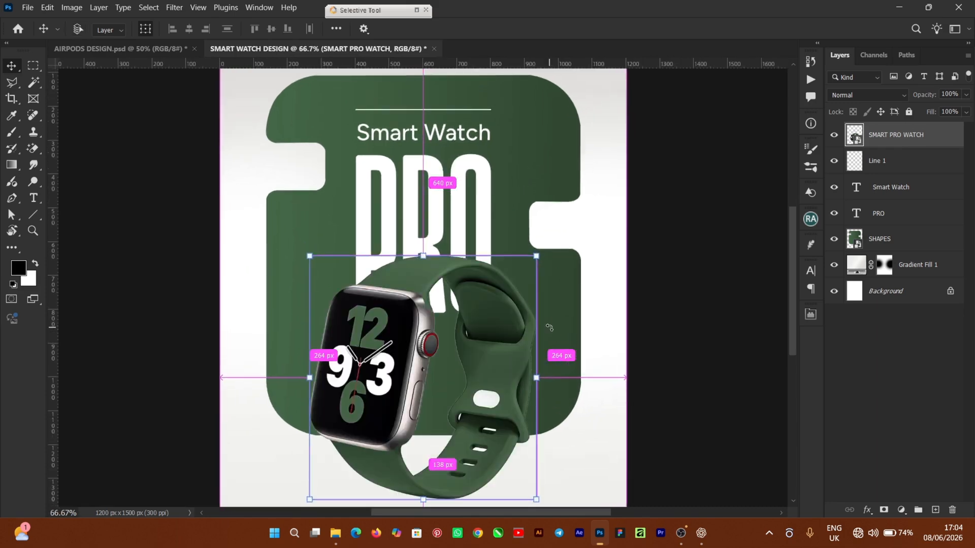
pyautogui.scroll(-4, 793, 263)
pyautogui.click(259, 269)
pyautogui.click(369, 227)
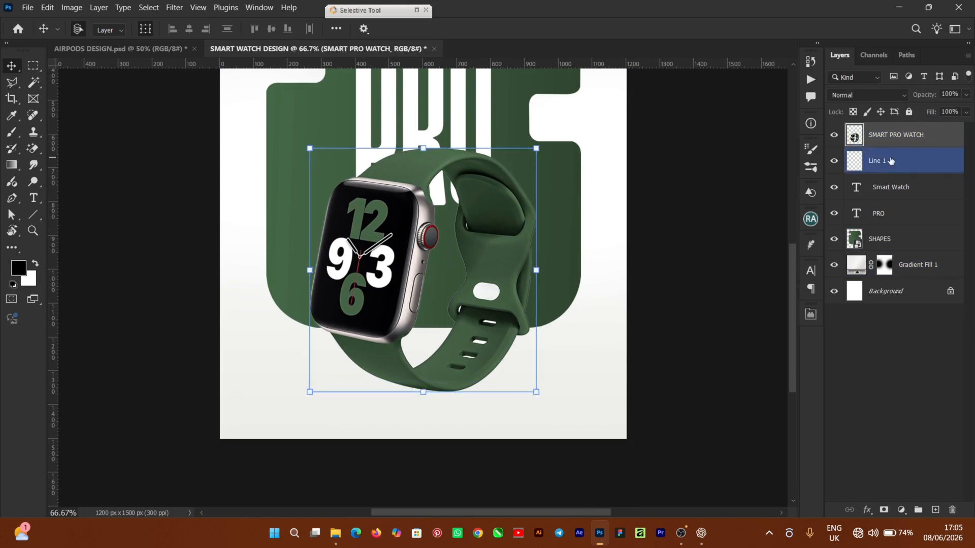
pyautogui.rightClick(943, 147)
pyautogui.click(944, 142)
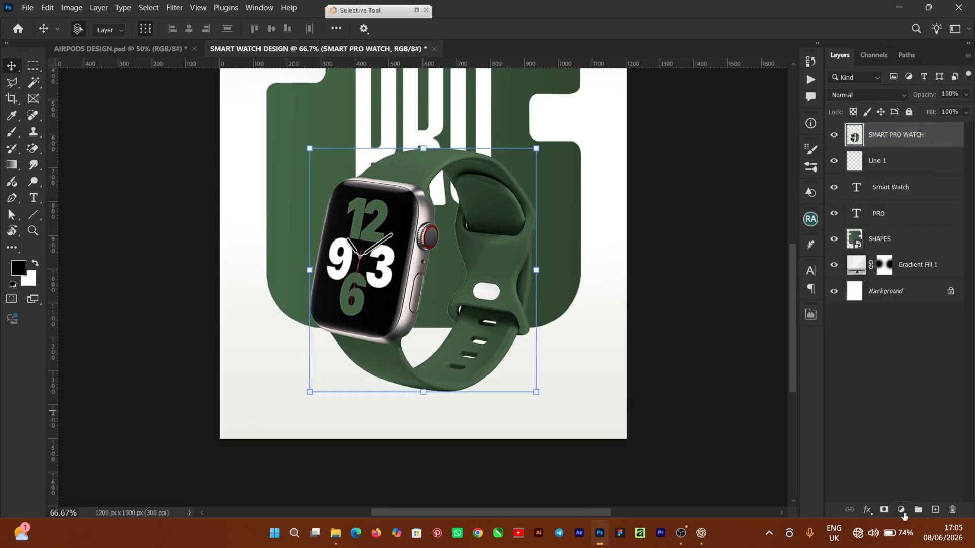
pyautogui.click(902, 510)
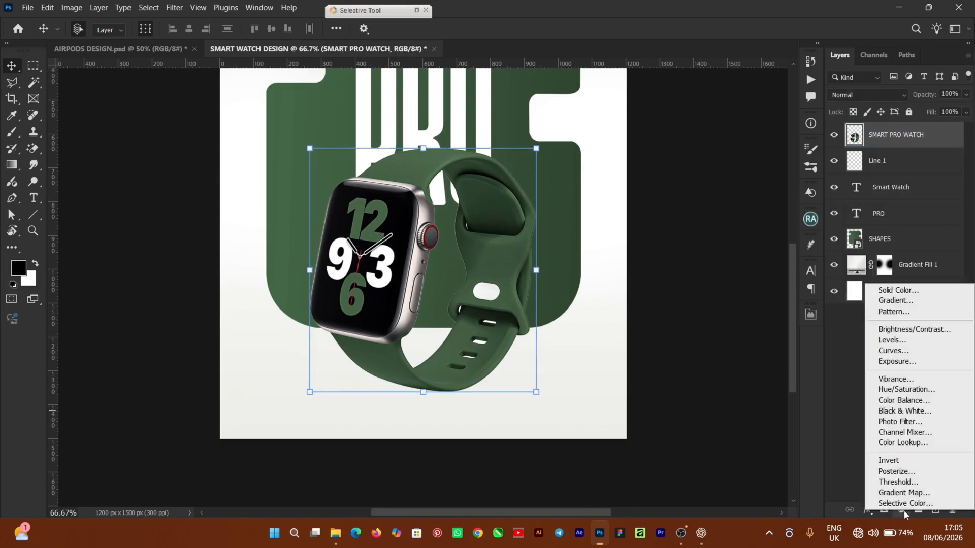
pyautogui.click(918, 352)
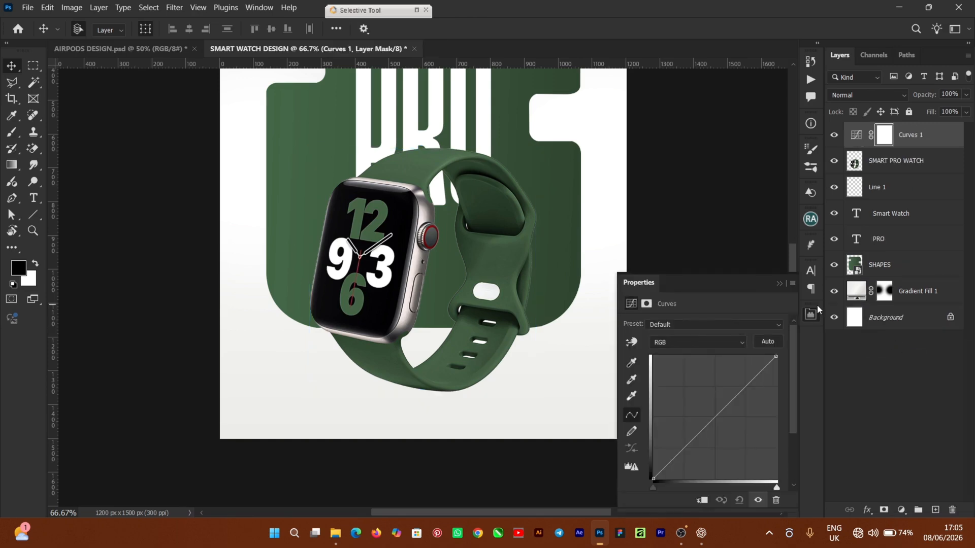
pyautogui.click(703, 502)
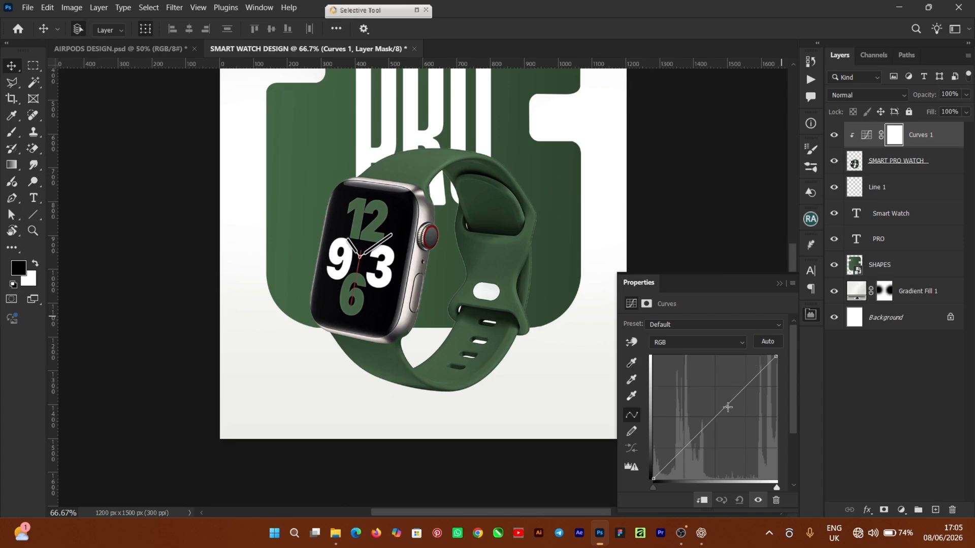
# Pull down the curve's shadows with a second point in the highlights to darken the watch, and invert the adjustment's mask to black.
pyautogui.moveTo(683, 451); pyautogui.dragTo(683, 462)
pyautogui.moveTo(742, 402); pyautogui.dragTo(742, 396)
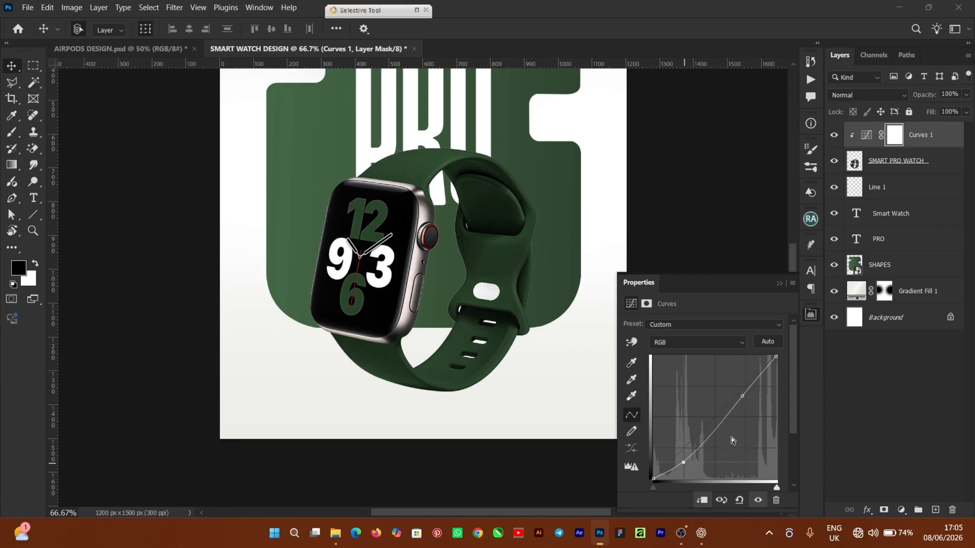
pyautogui.click(895, 137)
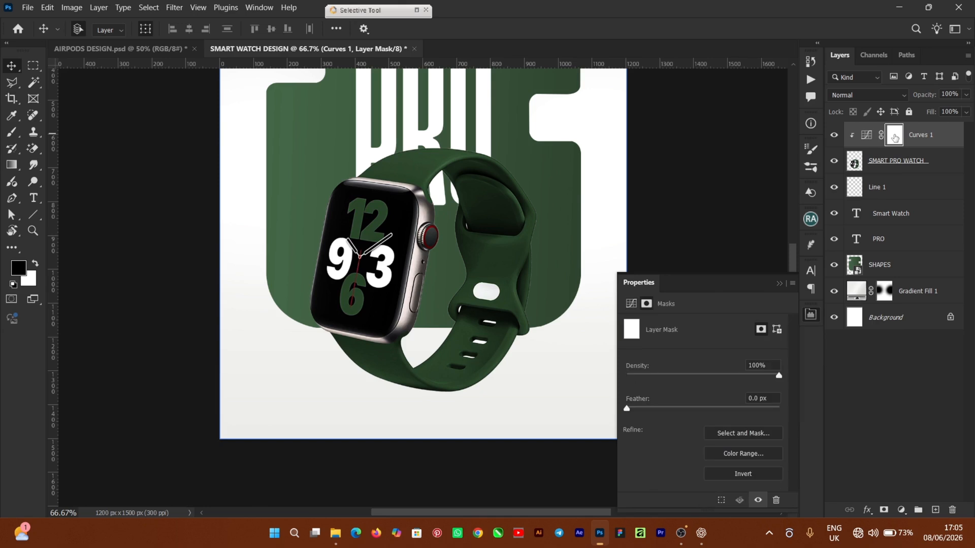
pyautogui.hotkey('ctrl', 'i')
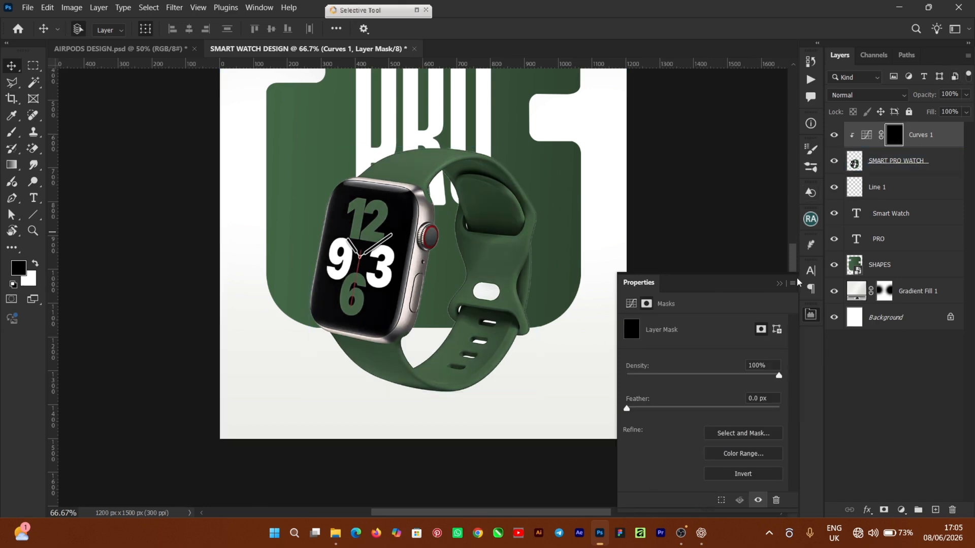
pyautogui.click(779, 284)
# Paint the darkening onto the watch strap by brushing white on the Curves 1 mask with a 175 px soft brush.
pyautogui.press('b')
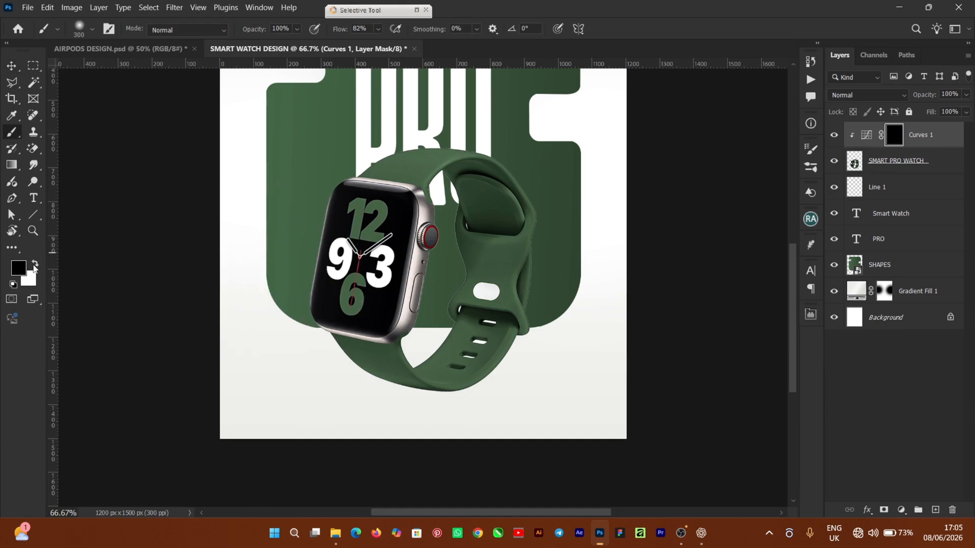
pyautogui.click(34, 266)
pyautogui.hotkey('ctrl', '+')
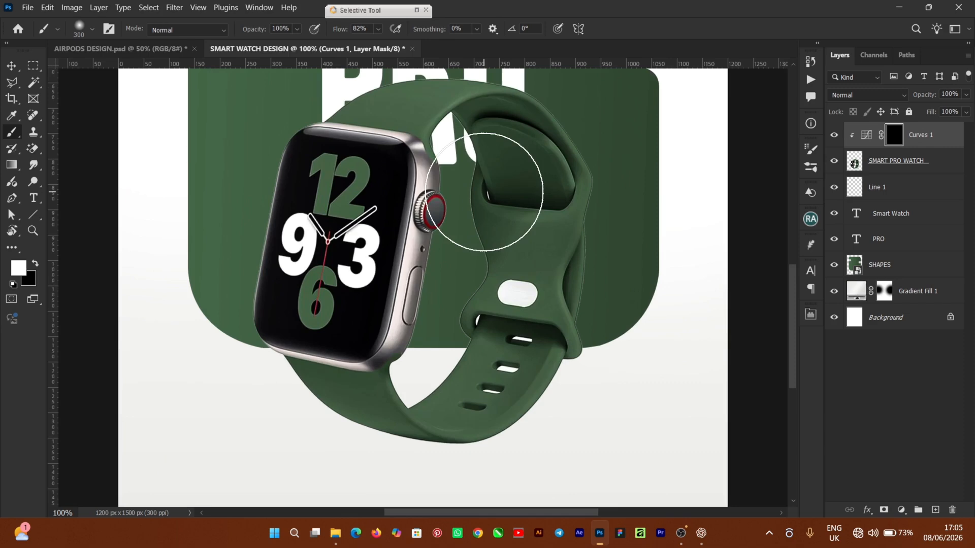
pyautogui.scroll(3, 496, 257)
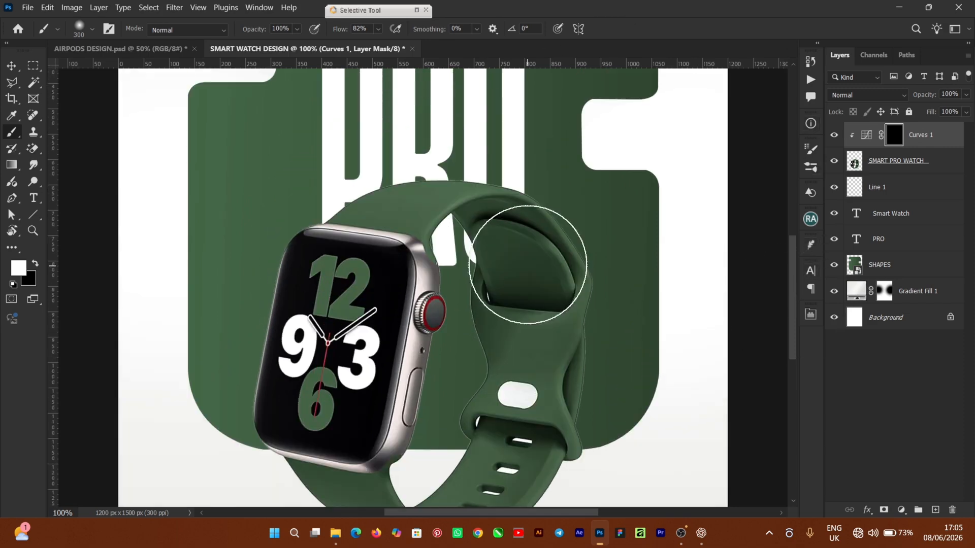
pyautogui.press('[')
pyautogui.press('[')
pyautogui.press('[')
pyautogui.press('[')
pyautogui.press('[')
pyautogui.moveTo(496, 276)
pyautogui.mouseDown()
pyautogui.moveTo(518, 281)
pyautogui.moveTo(524, 299)
pyautogui.moveTo(524, 280)
pyautogui.moveTo(539, 304)
pyautogui.moveTo(506, 235)
pyautogui.mouseUp()
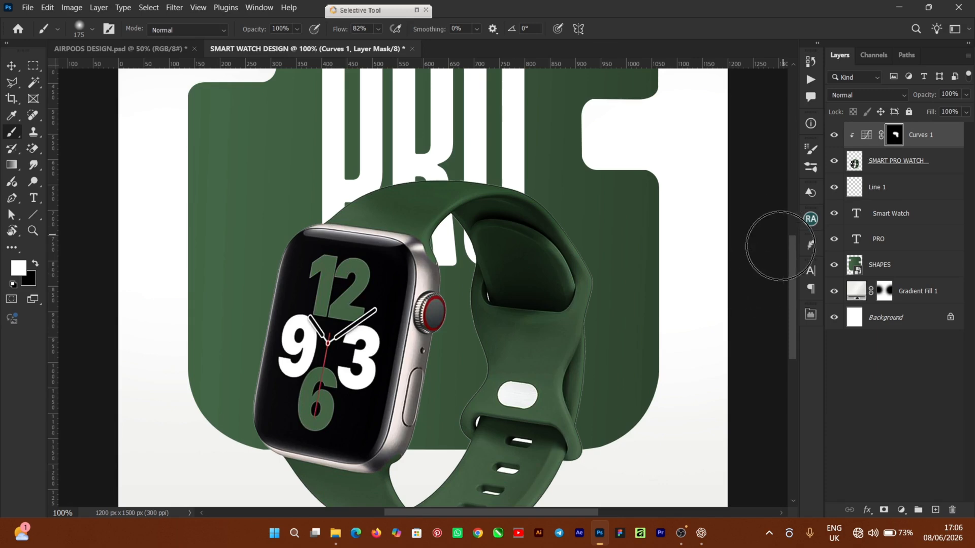
pyautogui.scroll(-3, 338, 370)
pyautogui.moveTo(315, 353)
pyautogui.mouseDown()
pyautogui.moveTo(342, 355)
pyautogui.moveTo(405, 405)
pyautogui.moveTo(502, 368)
pyautogui.moveTo(446, 361)
pyautogui.moveTo(463, 366)
pyautogui.moveTo(461, 216)
pyautogui.mouseUp()
pyautogui.hotkey('ctrl', '-')
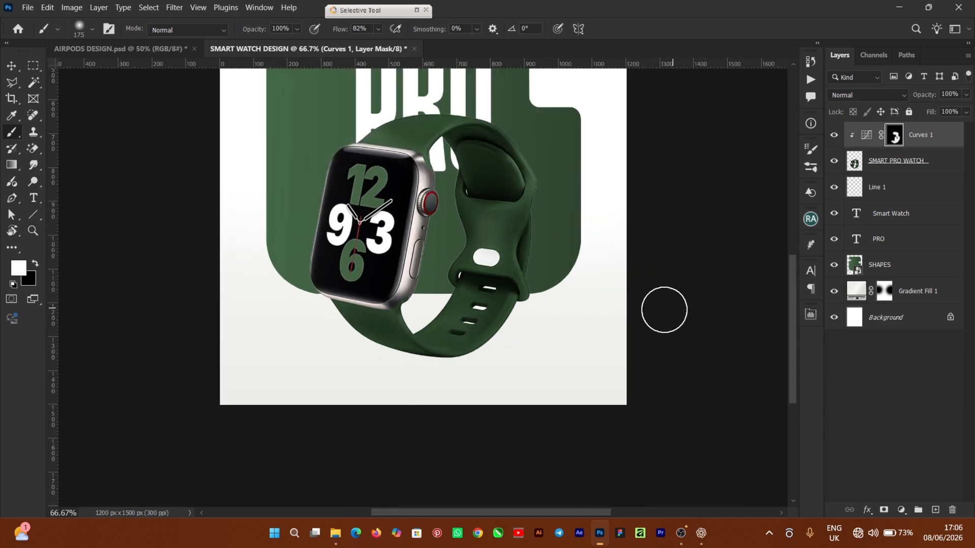
# Add a second Curves adjustment layer above Curves 1, clipped to the watch.
pyautogui.hotkey('ctrl', '2')
pyautogui.press('x')
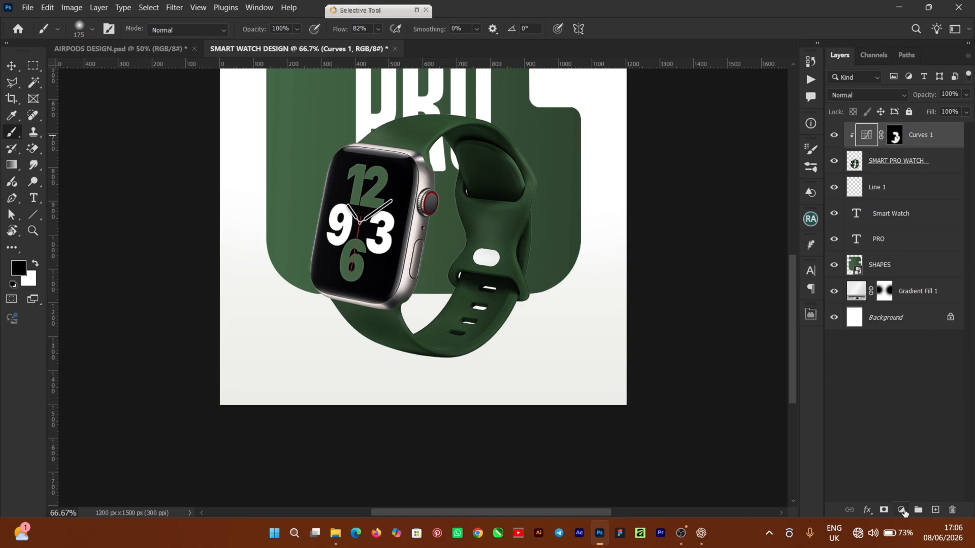
pyautogui.click(902, 510)
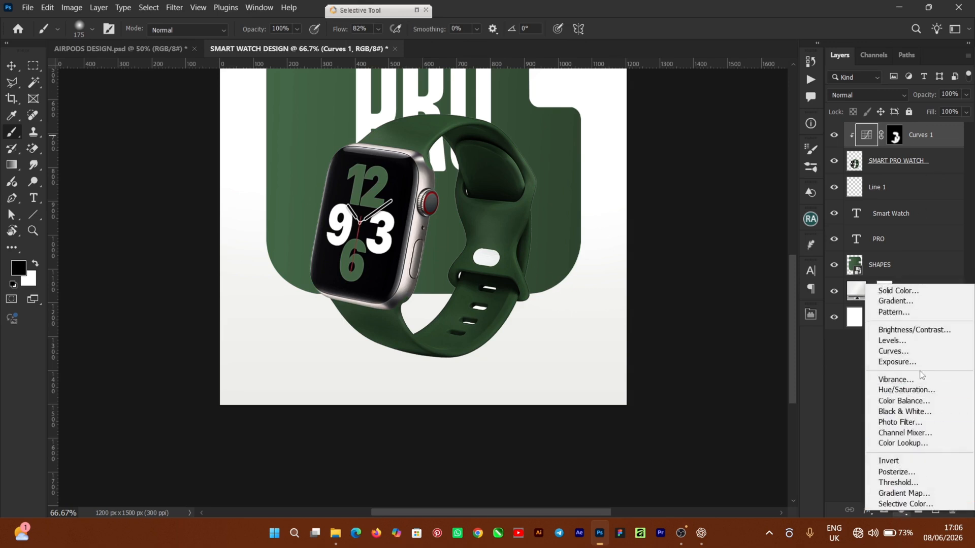
pyautogui.click(893, 351)
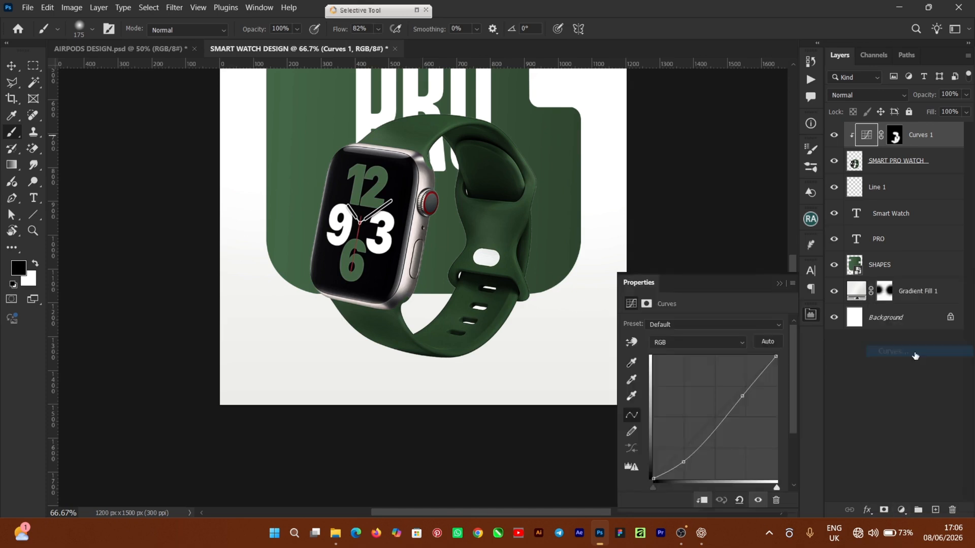
pyautogui.click(703, 501)
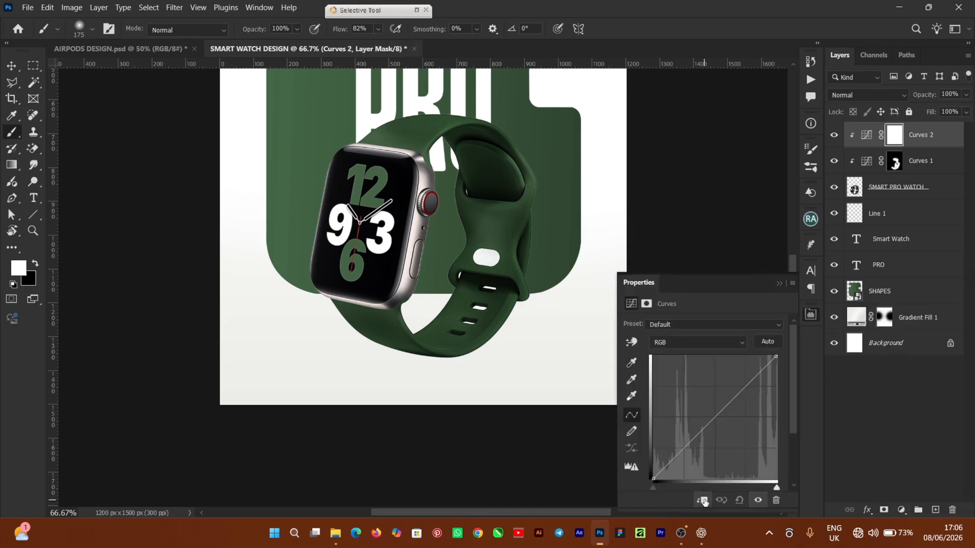
# Raise the Curves 2 curve moderately to brighten the watch, and invert its mask to black.
pyautogui.moveTo(697, 433); pyautogui.dragTo(695, 422)
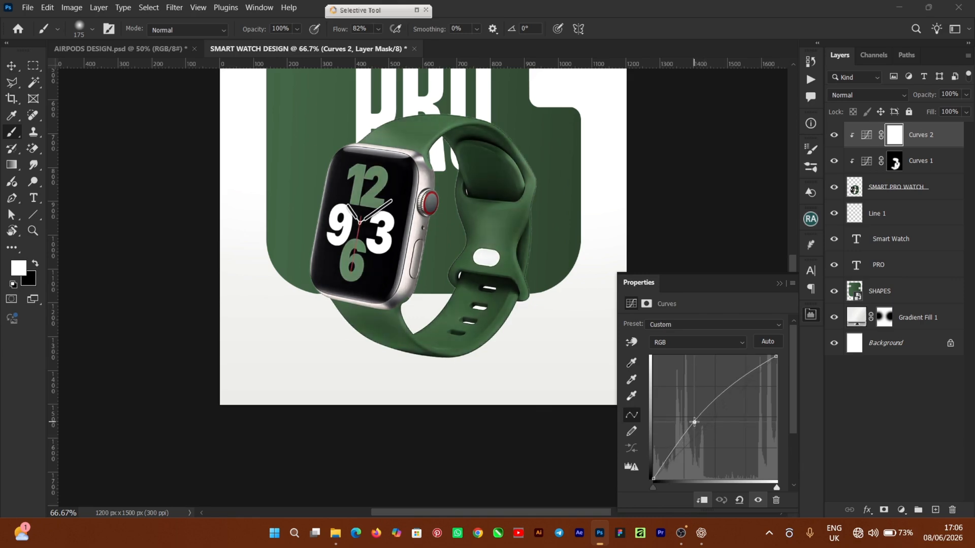
pyautogui.moveTo(695, 422); pyautogui.dragTo(693, 426)
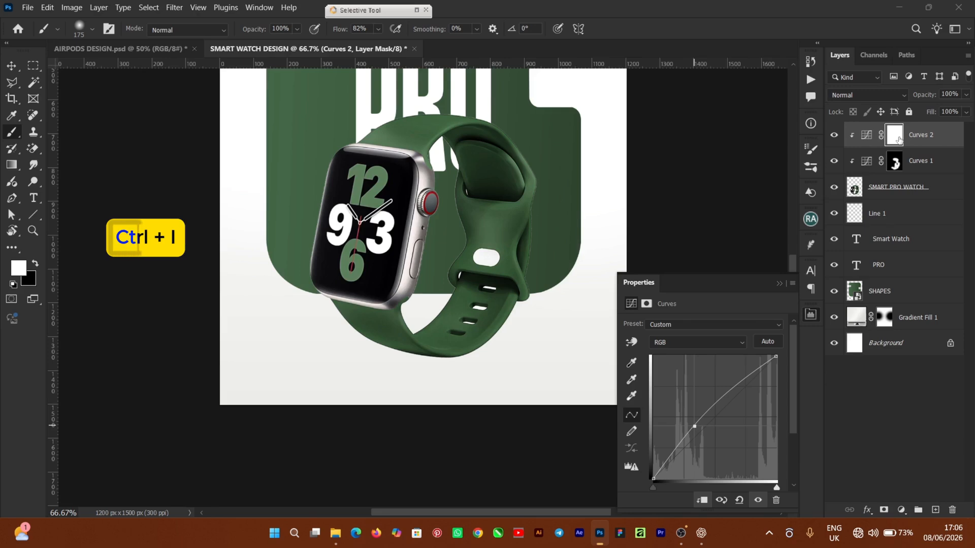
pyautogui.hotkey('ctrl', 'i')
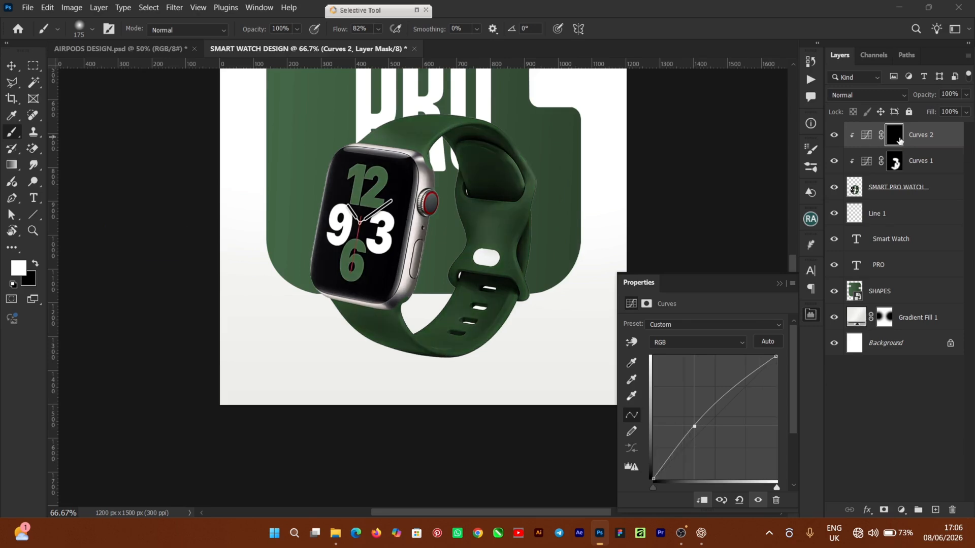
pyautogui.click(778, 283)
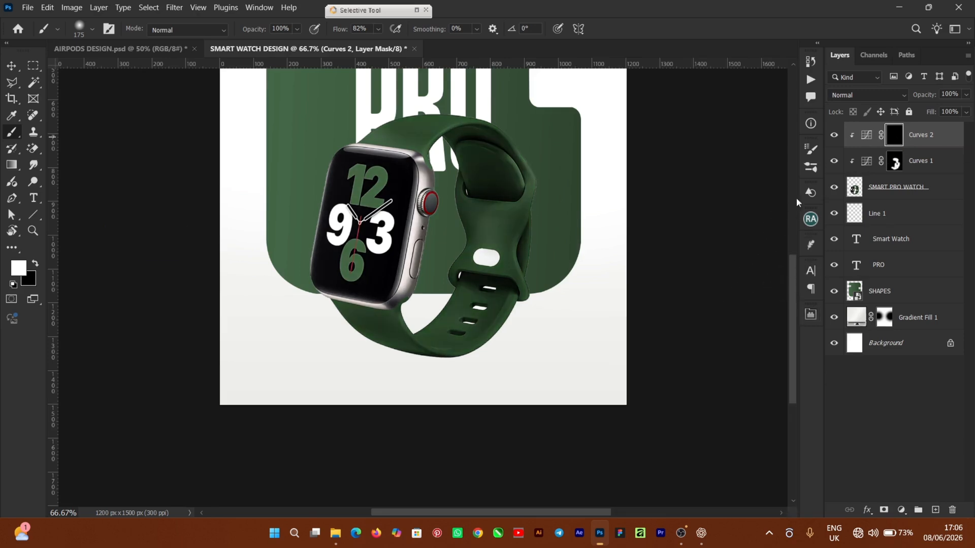
# Paint white on the Curves 2 mask with a 50 px soft brush, brightening the watch case rim and the strap's outer edge, and deselect the layer.
pyautogui.hotkey('ctrl', '+')
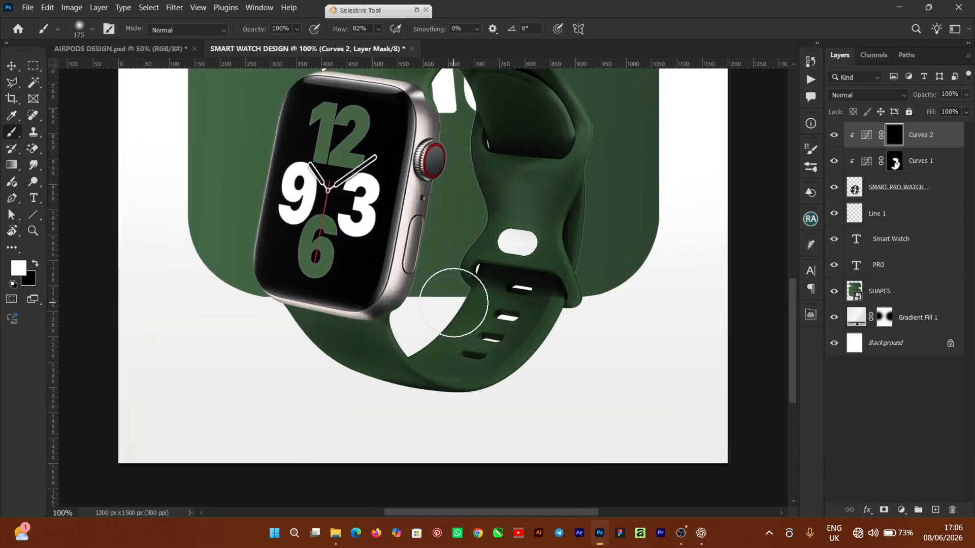
pyautogui.moveTo(791, 318); pyautogui.dragTo(791, 288)
pyautogui.press('[')
pyautogui.press('[')
pyautogui.press('[')
pyautogui.moveTo(337, 179)
pyautogui.mouseDown()
pyautogui.moveTo(343, 207)
pyautogui.moveTo(346, 189)
pyautogui.moveTo(314, 180)
pyautogui.moveTo(319, 195)
pyautogui.moveTo(327, 170)
pyautogui.mouseUp()
pyautogui.press('[')
pyautogui.press('[')
pyautogui.press('[')
pyautogui.press('[')
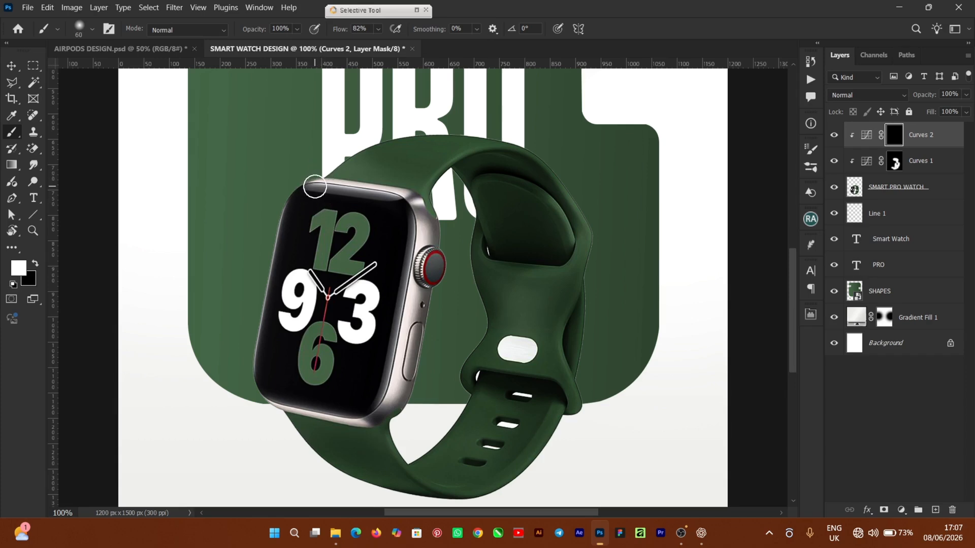
pyautogui.press('[')
pyautogui.moveTo(325, 187)
pyautogui.mouseDown()
pyautogui.moveTo(312, 174)
pyautogui.moveTo(395, 190)
pyautogui.moveTo(423, 211)
pyautogui.moveTo(427, 238)
pyautogui.moveTo(355, 423)
pyautogui.moveTo(270, 404)
pyautogui.mouseUp()
pyautogui.moveTo(563, 206); pyautogui.dragTo(582, 243)
pyautogui.hotkey('ctrl', '-')
pyautogui.hotkey('ctrl', '-')
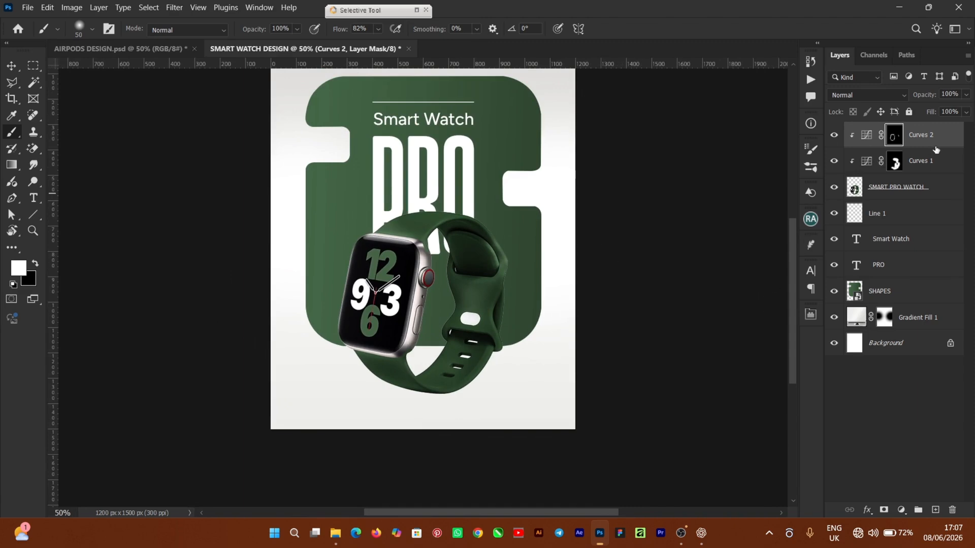
pyautogui.click(866, 134)
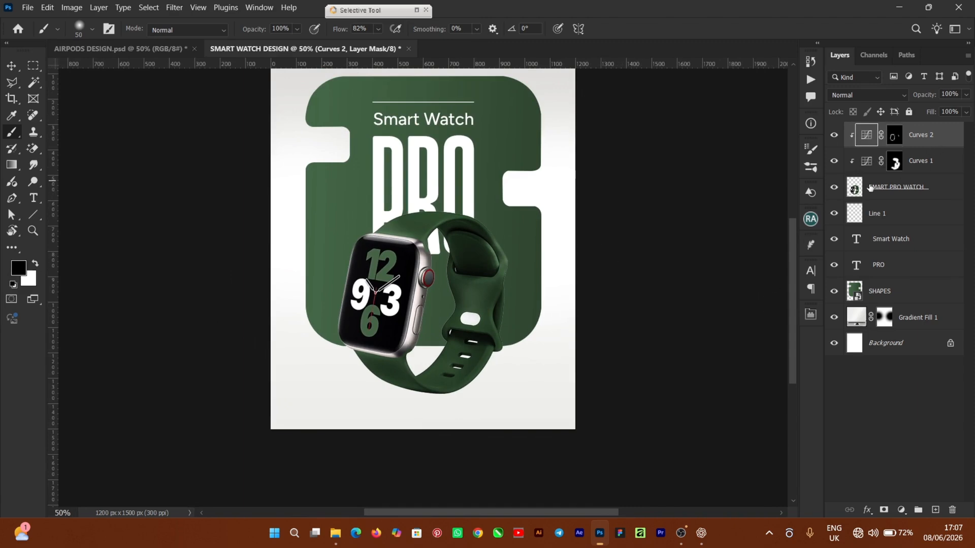
pyautogui.click(10, 69)
pyautogui.click(617, 390)
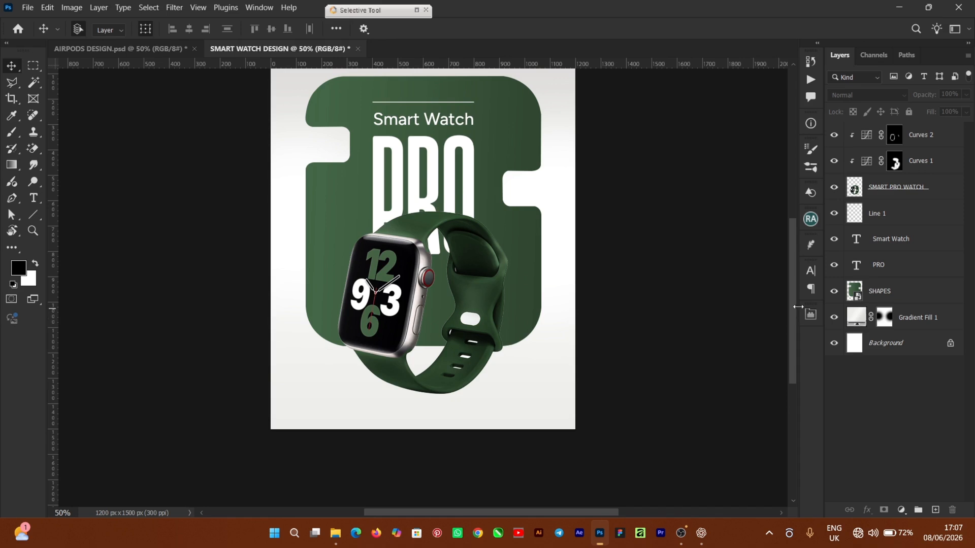
# Create a new empty layer between the Line 1 and SMART PRO WATCH layers.
pyautogui.moveTo(792, 321); pyautogui.dragTo(791, 300)
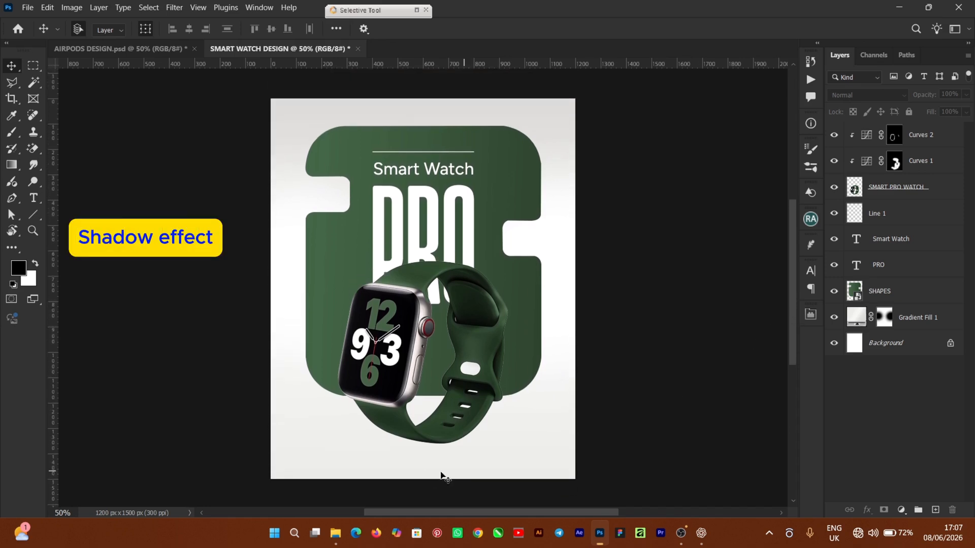
pyautogui.click(455, 438)
pyautogui.click(463, 459)
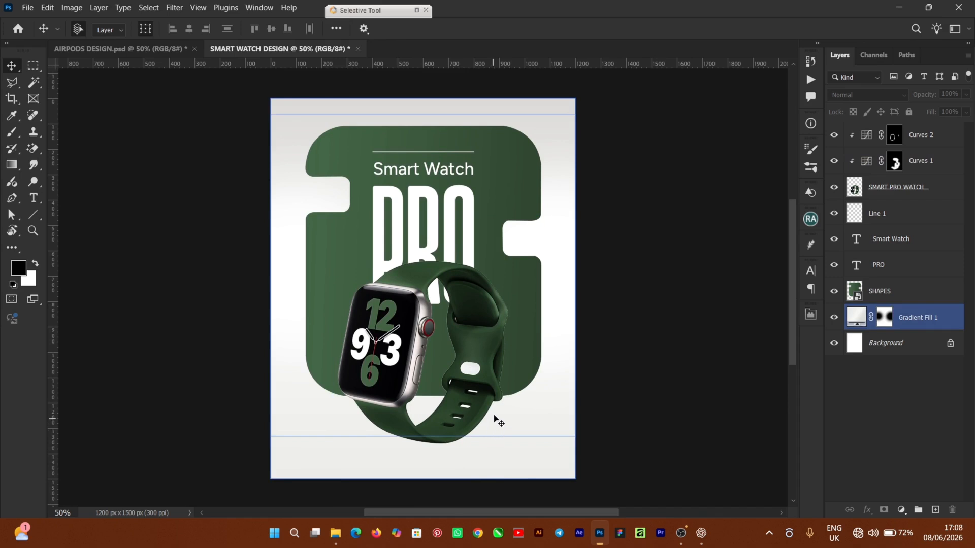
pyautogui.click(623, 406)
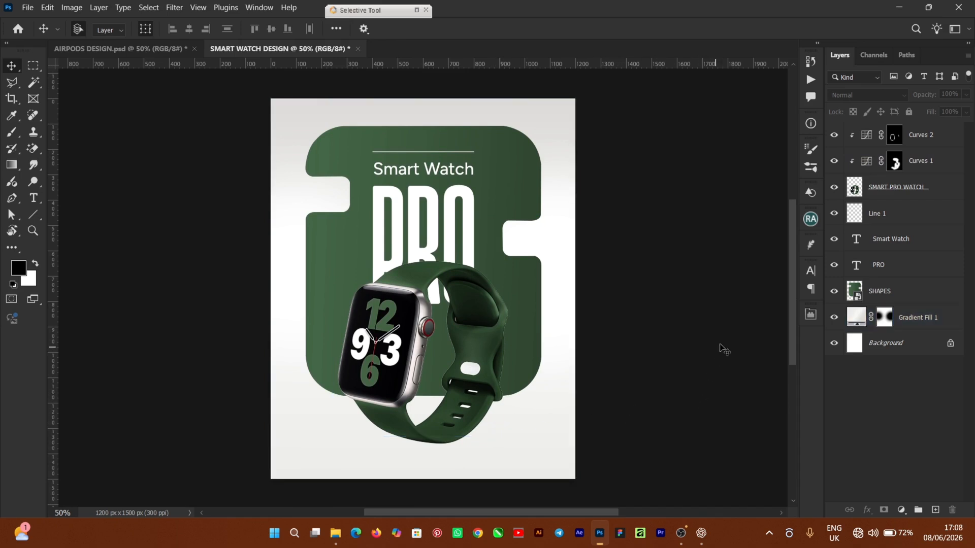
pyautogui.click(921, 219)
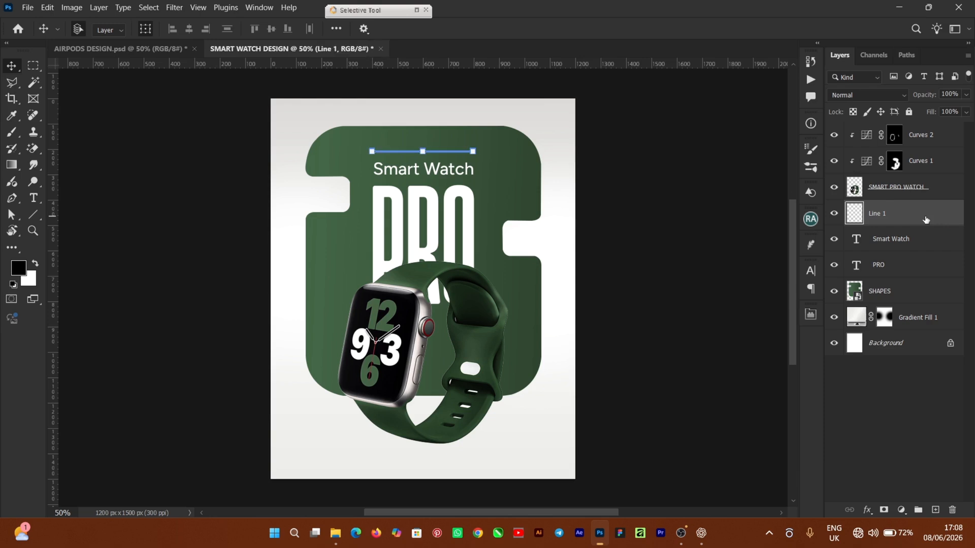
pyautogui.click(937, 509)
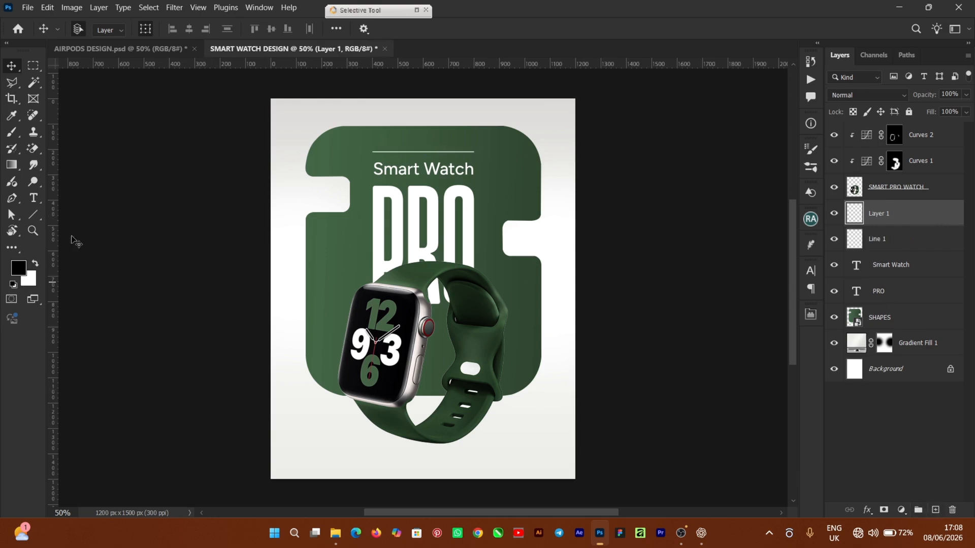
# Flatten the 50 px Soft Round brush tip, with 0% hardness, into a thin horizontal ellipse.
pyautogui.click(12, 133)
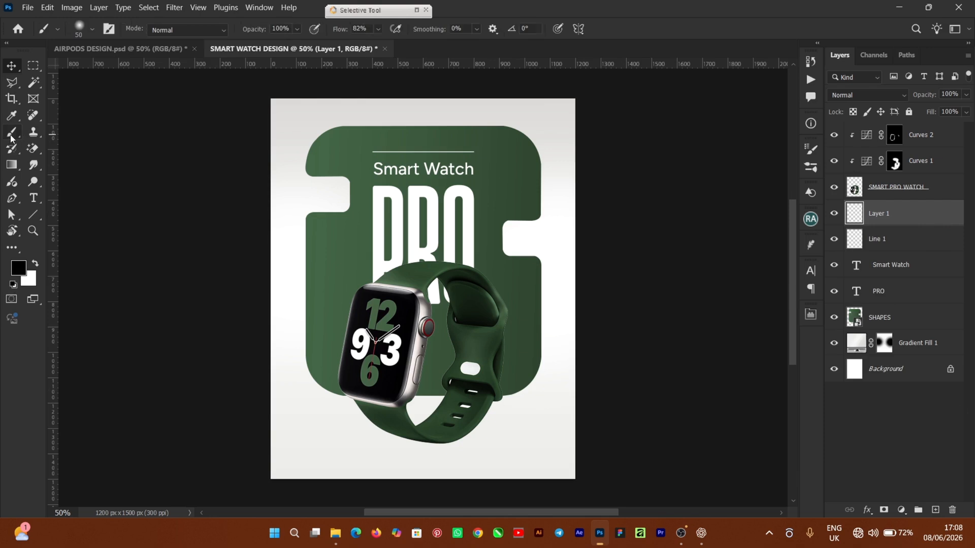
pyautogui.click(91, 30)
pyautogui.moveTo(39, 90); pyautogui.dragTo(39, 77)
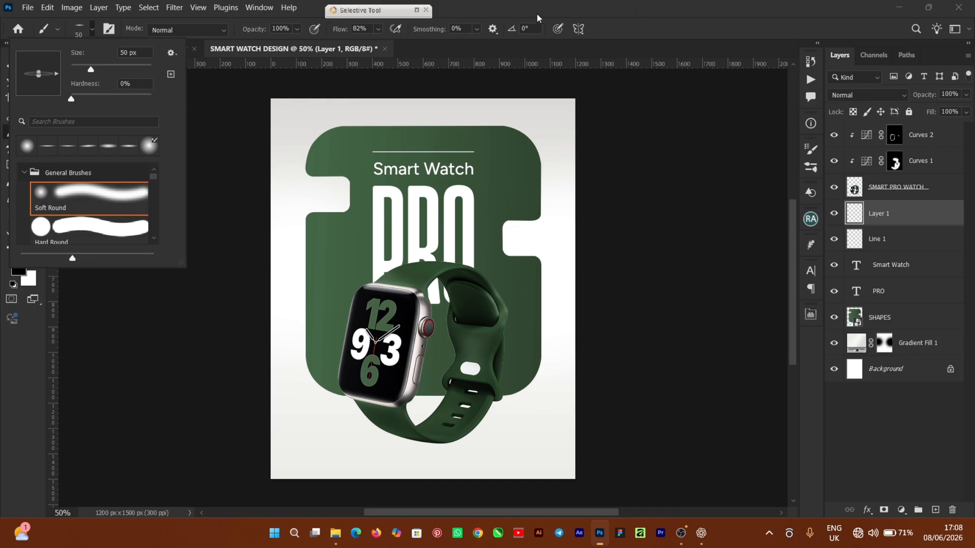
pyautogui.click(546, 29)
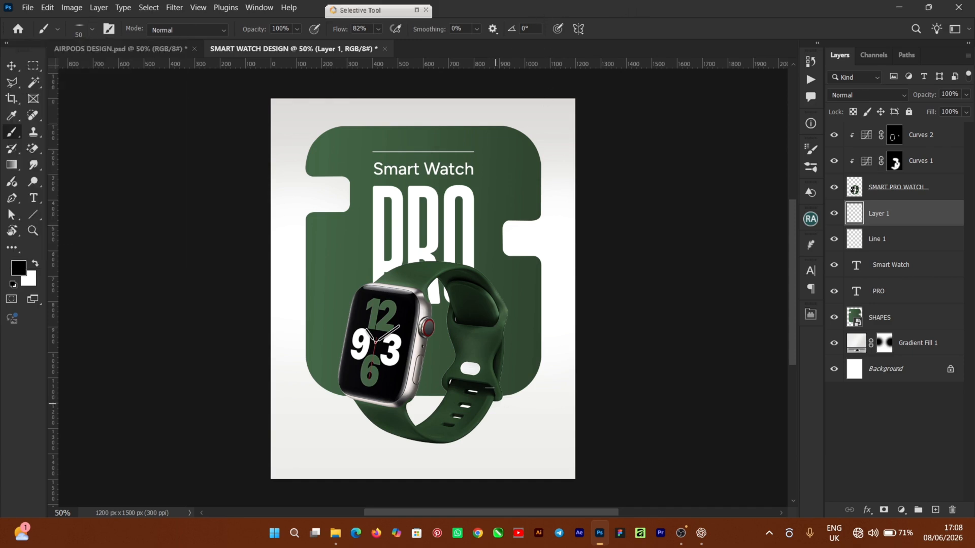
# Enlarge the flattened soft brush to 900 px and dab a black ground shadow twice beneath the watch strap on Layer 1.
pyautogui.press(']')
pyautogui.press(']')
pyautogui.press(']')
pyautogui.press(']')
pyautogui.press(']')
pyautogui.press(']')
pyautogui.press(']')
pyautogui.press(']')
pyautogui.press(']')
pyautogui.press(']')
pyautogui.press(']')
pyautogui.press(']')
pyautogui.press(']')
pyautogui.press(']')
pyautogui.press(']')
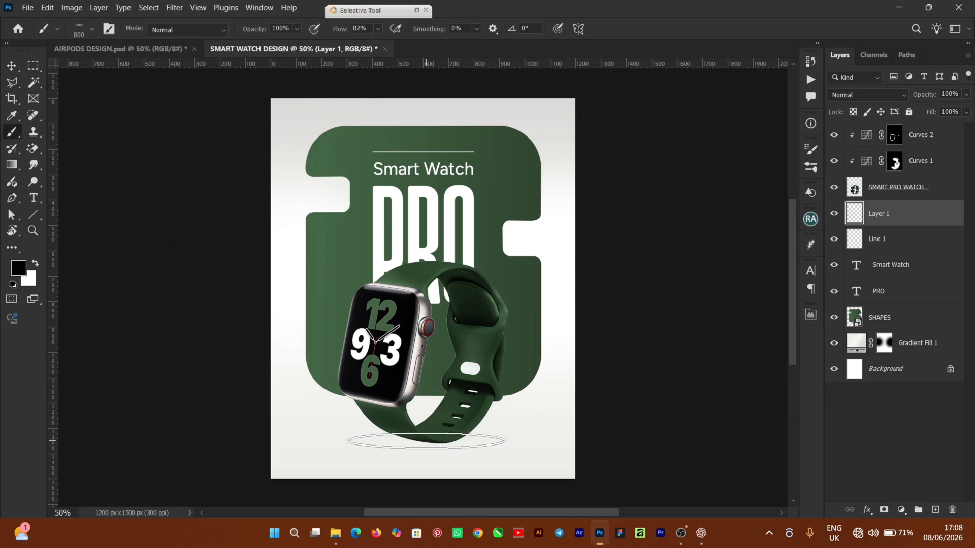
pyautogui.press(']')
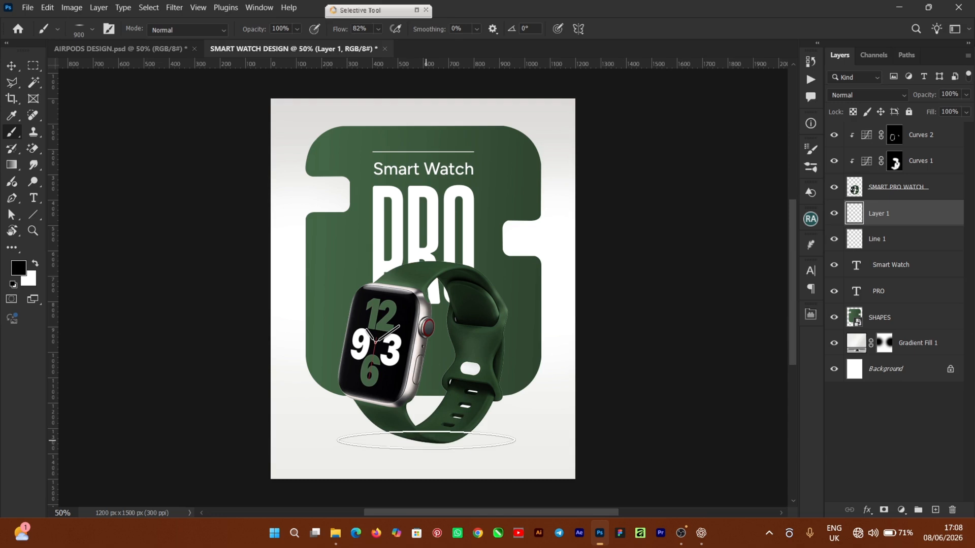
pyautogui.click(426, 441)
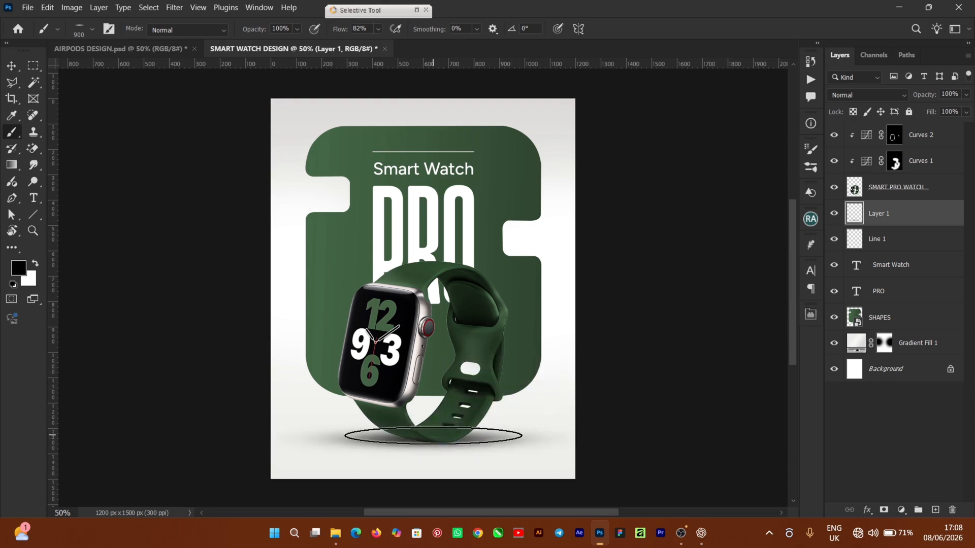
pyautogui.click(434, 435)
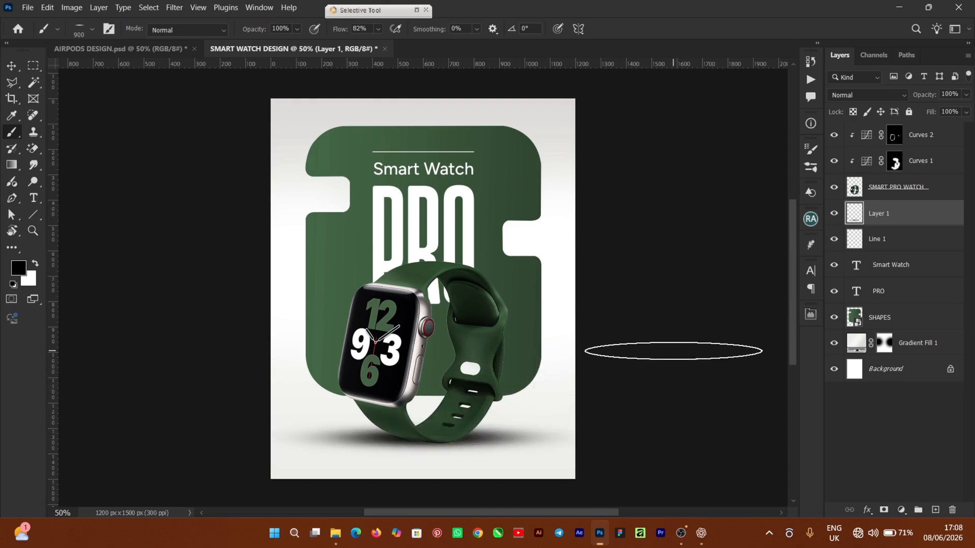
# Slightly lower the opacity of the shadow on Layer 1, and deselect the layer.
pyautogui.press('v')
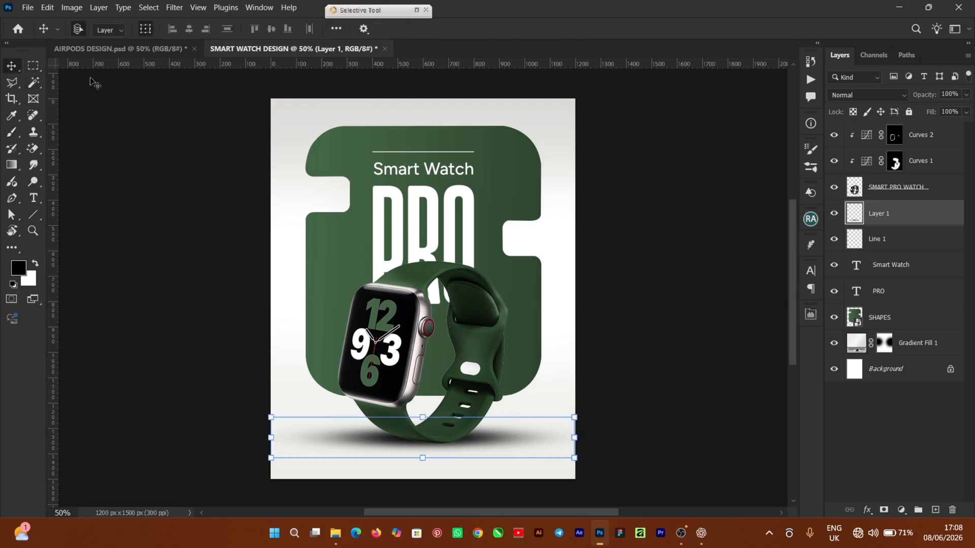
pyautogui.click(966, 95)
pyautogui.moveTo(966, 109); pyautogui.dragTo(950, 118)
pyautogui.click(18, 69)
pyautogui.click(796, 334)
pyautogui.moveTo(793, 270); pyautogui.dragTo(791, 262)
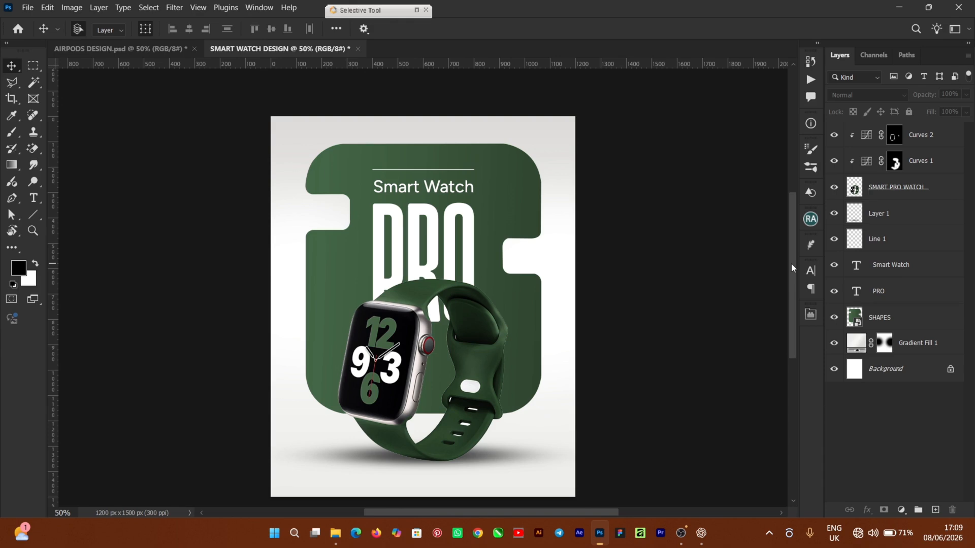
pyautogui.click(460, 446)
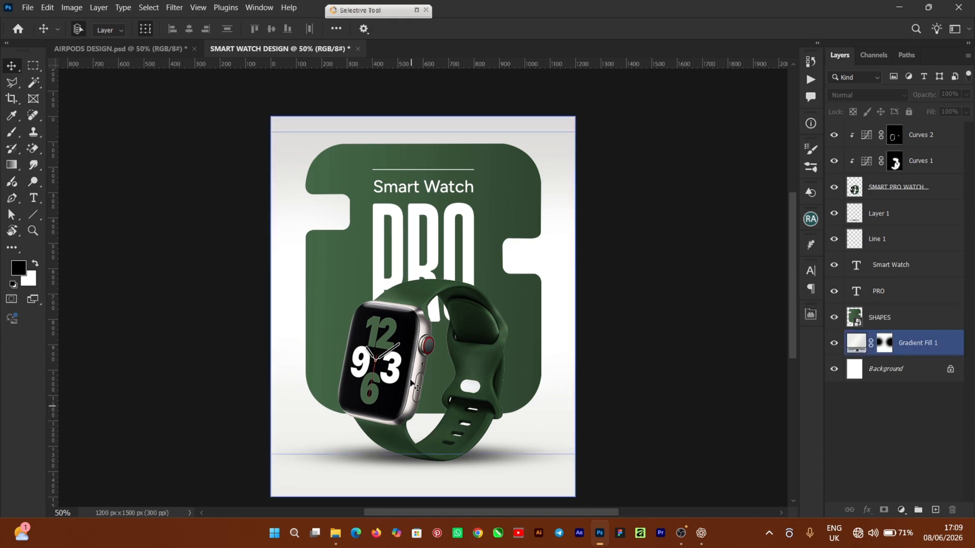
pyautogui.click(378, 463)
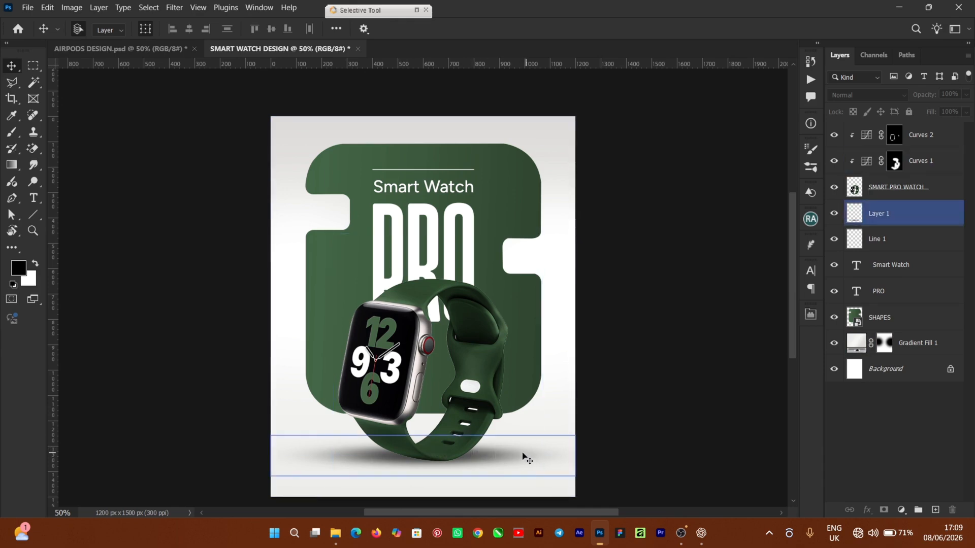
pyautogui.click(507, 279)
pyautogui.click(616, 332)
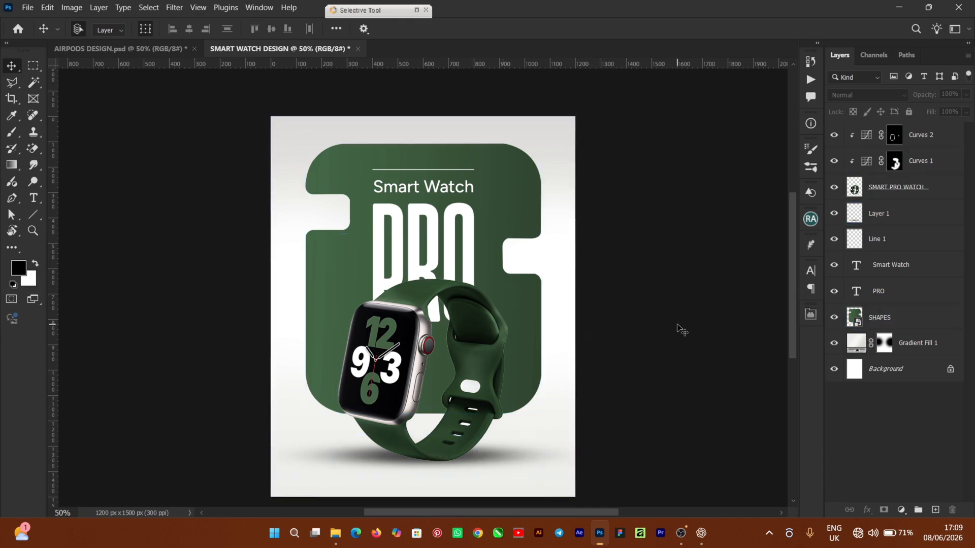
# Start a new text line over the lower-left part of the green shape, with the dark green 314830 sampled from the shape as its colour.
pyautogui.hotkey('ctrl', '+')
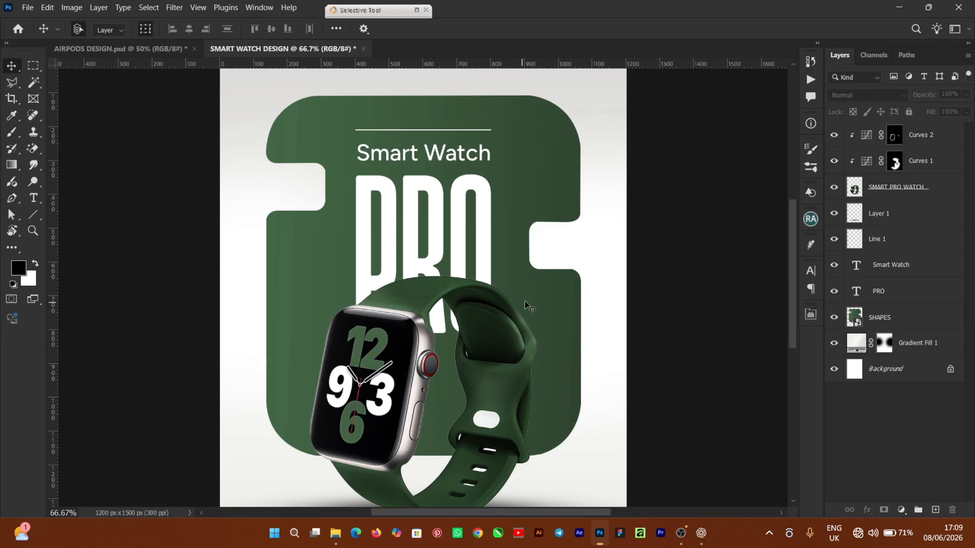
pyautogui.click(296, 191)
pyautogui.click(562, 245)
pyautogui.click(34, 199)
pyautogui.click(284, 369)
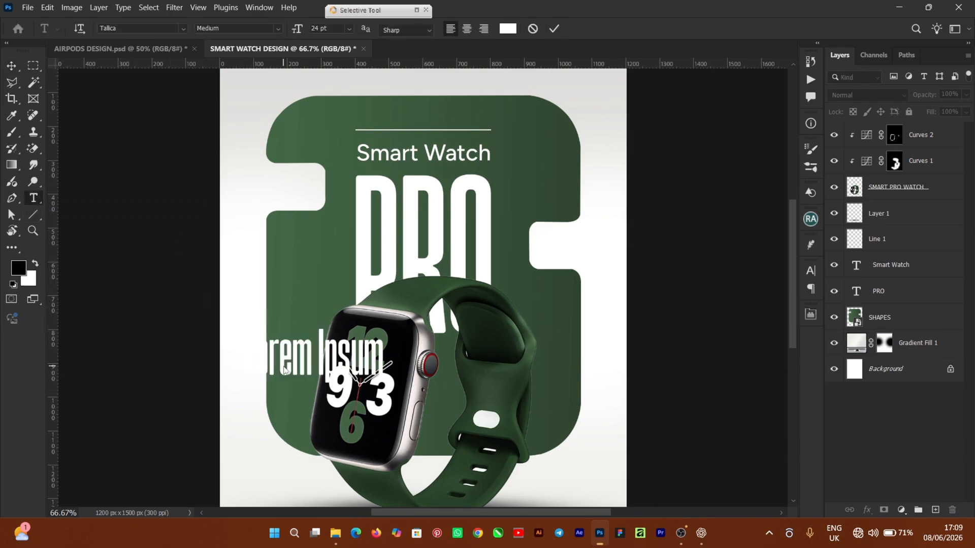
pyautogui.click(508, 28)
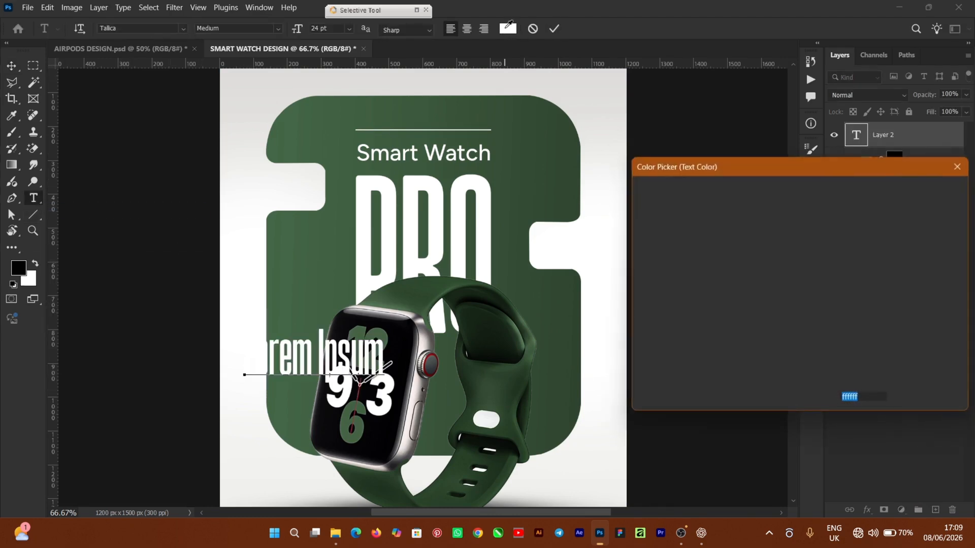
pyautogui.click(569, 296)
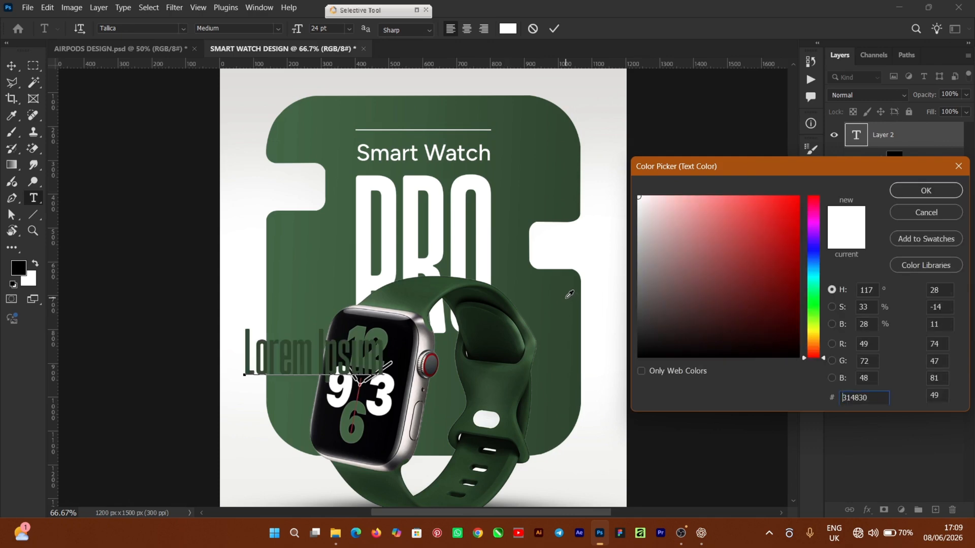
pyautogui.click(909, 196)
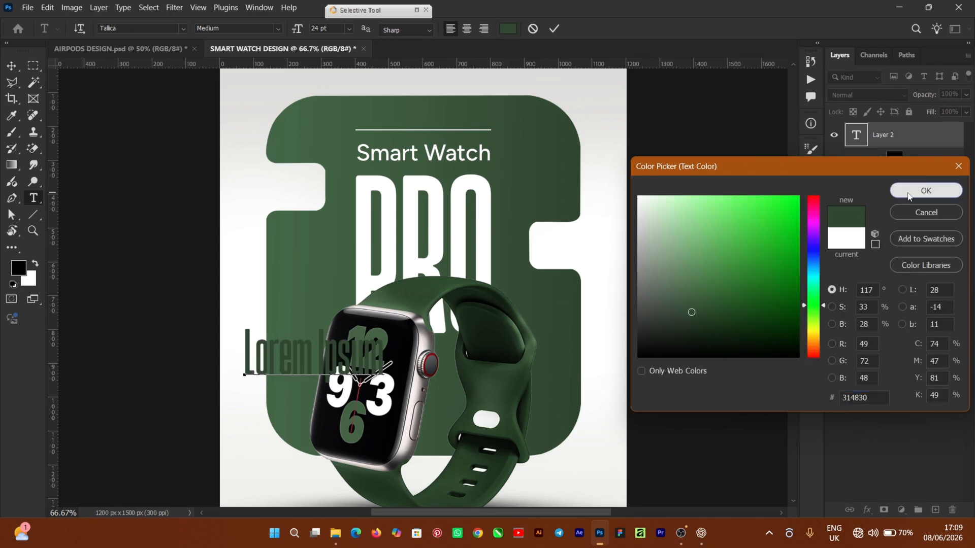
# Replace the placeholder text with "Sp02" and "Monitoring" on two lines.
pyautogui.hotkey('ctrl', 'a')
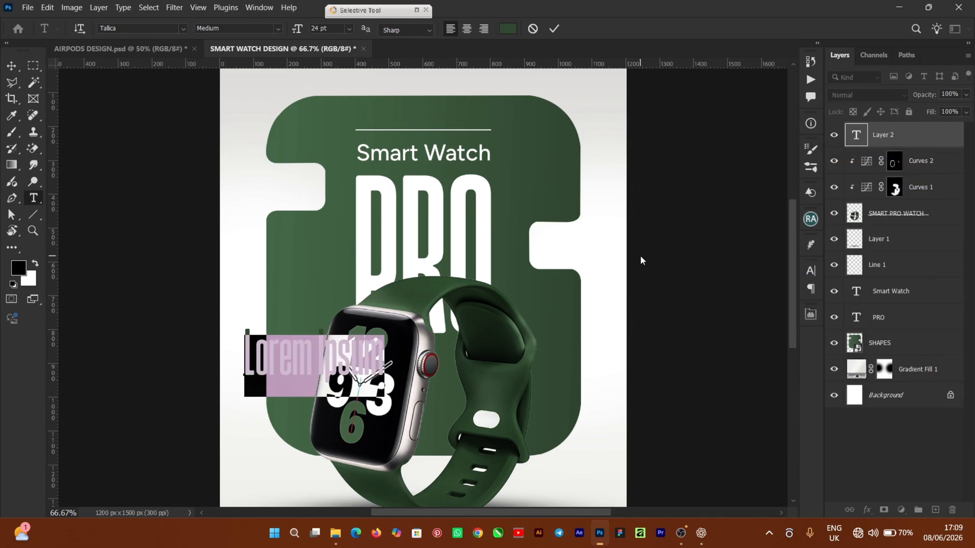
pyautogui.write('Ap')
pyautogui.press('BackSpace')
pyautogui.press('BackSpace')
pyautogui.write('Sp')
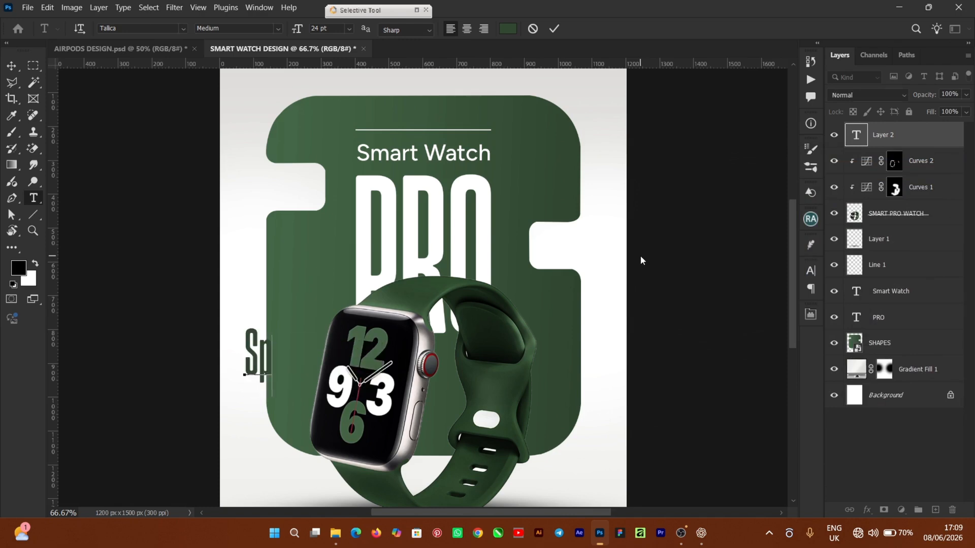
pyautogui.write('e2')
pyautogui.press('Return')
pyautogui.write('Monitoring')
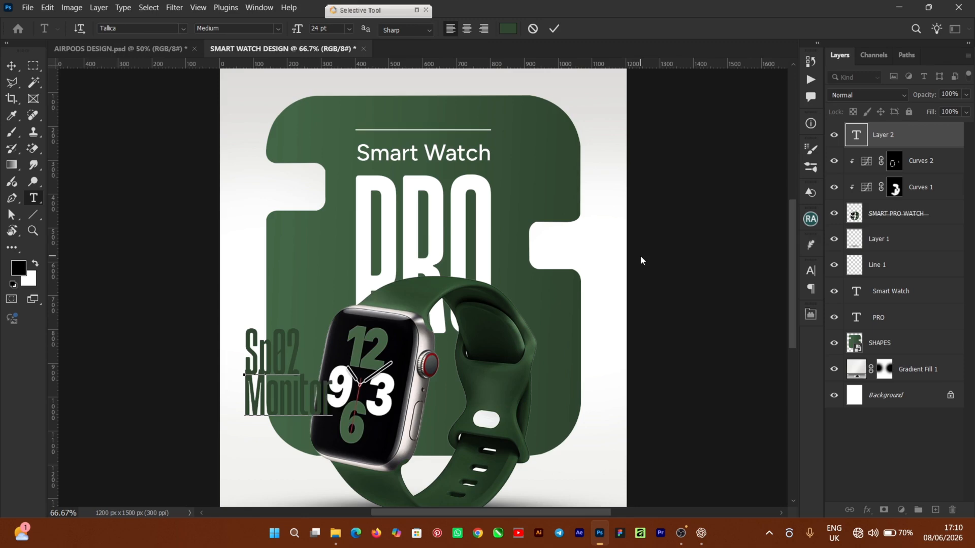
# Right-align the Sp02 Monitoring text and move it just below the green shape's left notch.
pyautogui.press('ctrl')
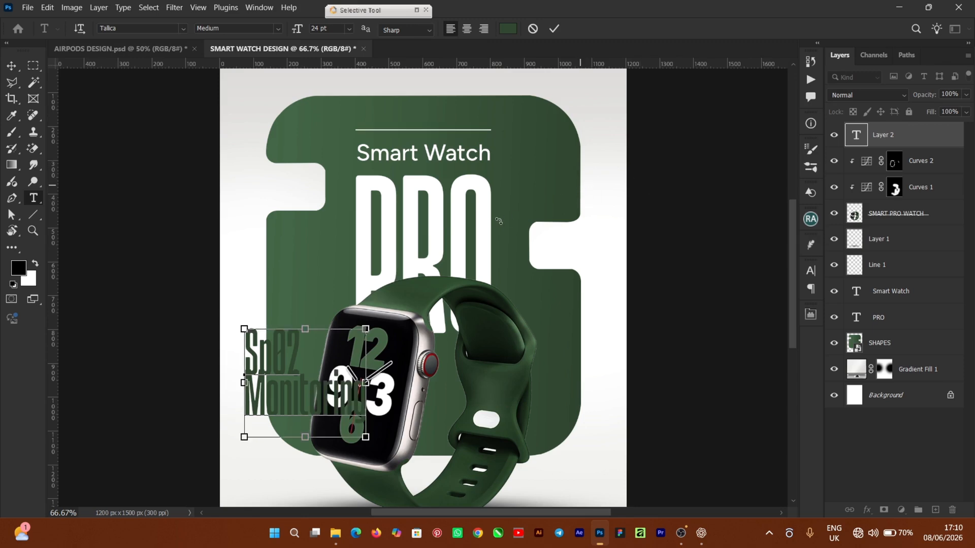
pyautogui.hotkey('ctrl', 'a')
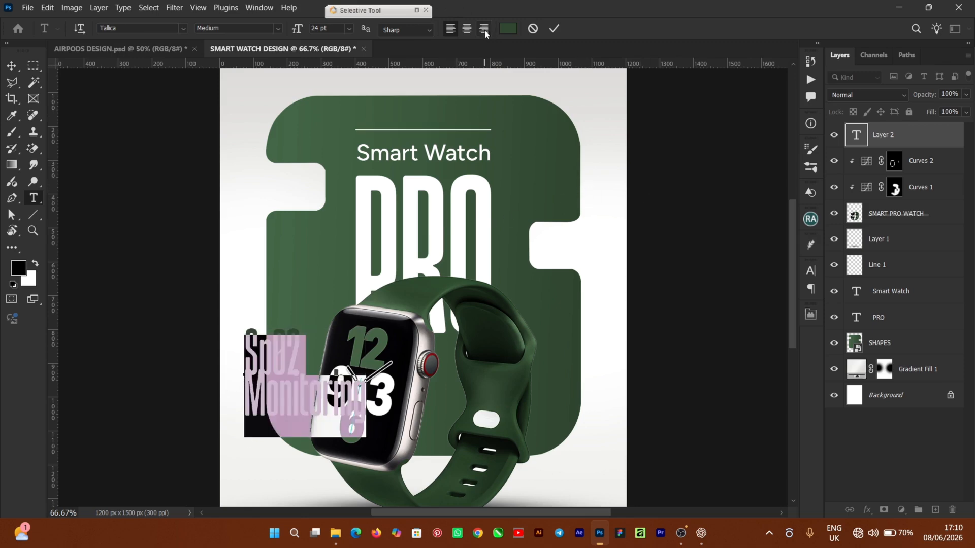
pyautogui.click(484, 30)
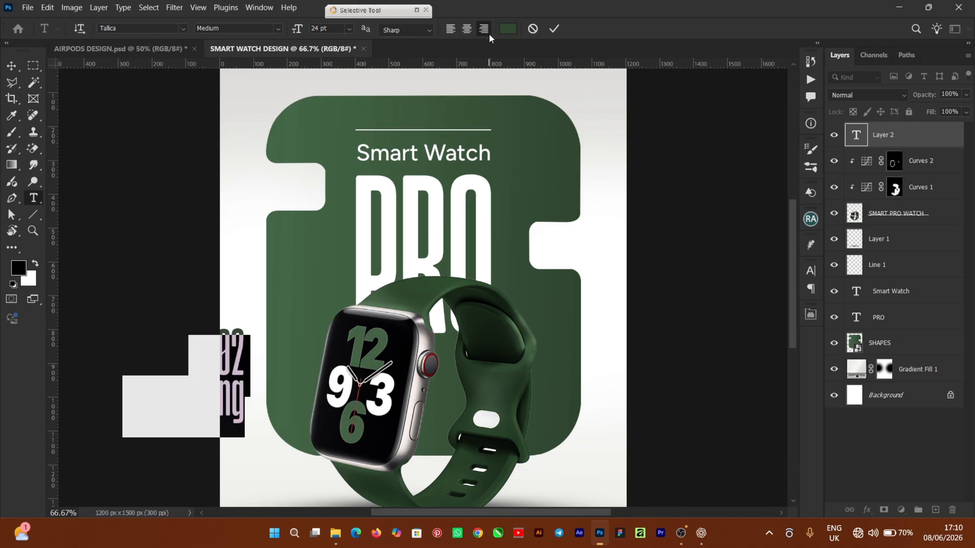
pyautogui.click(554, 28)
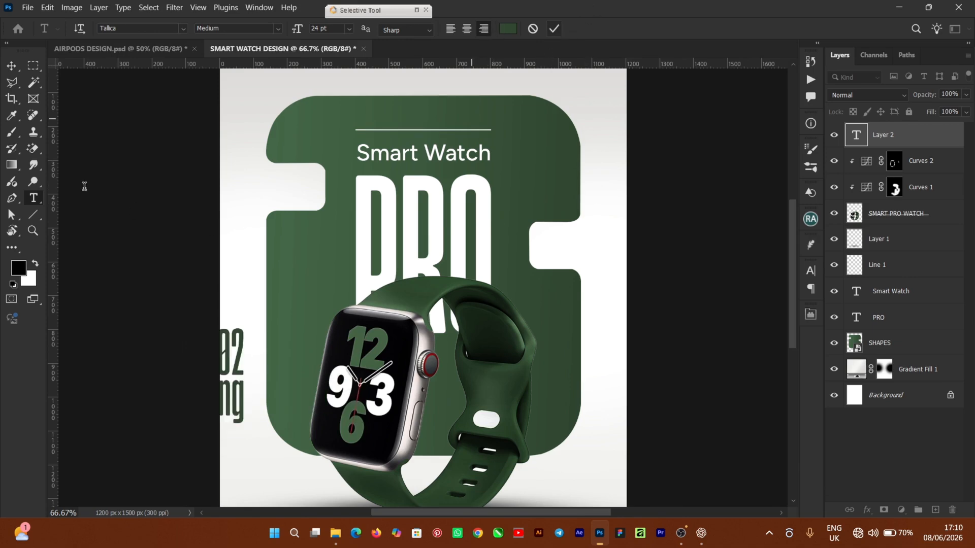
pyautogui.click(11, 67)
pyautogui.moveTo(218, 373); pyautogui.dragTo(306, 250)
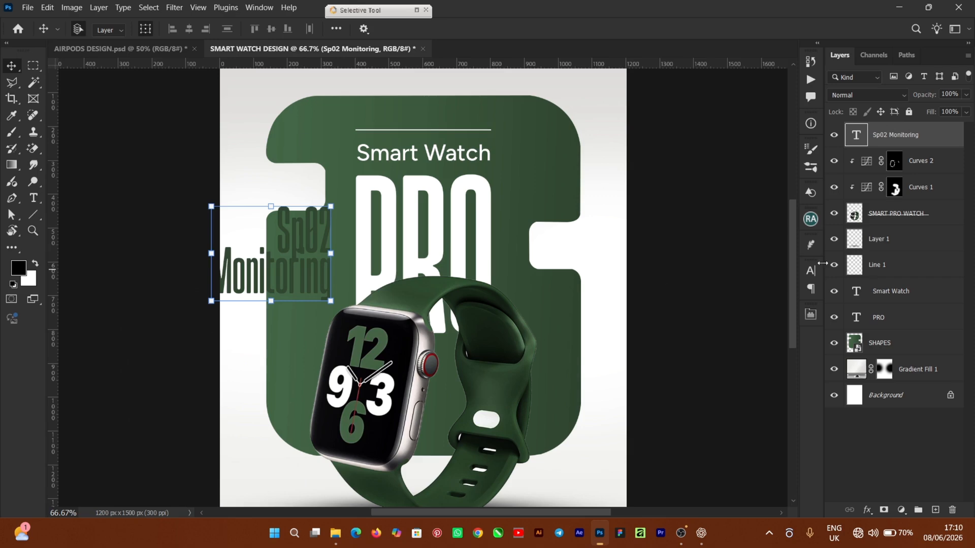
# Set the Sp02 Monitoring text to the Figtree font in the Medium style.
pyautogui.click(811, 274)
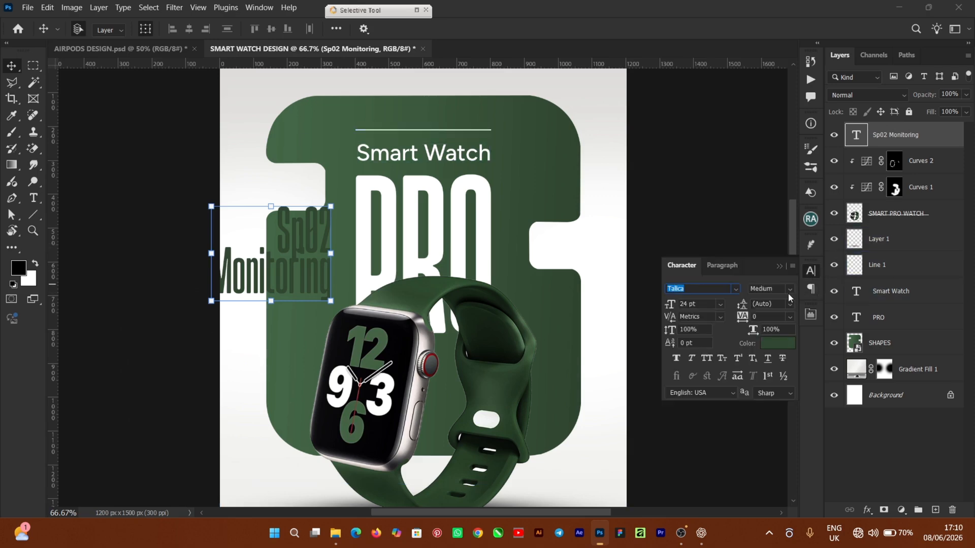
pyautogui.click(735, 290)
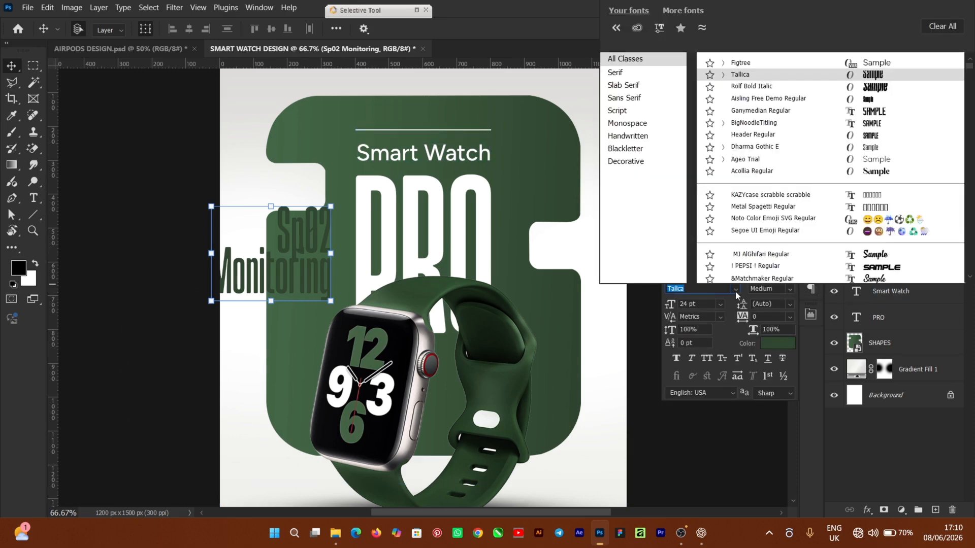
pyautogui.click(760, 63)
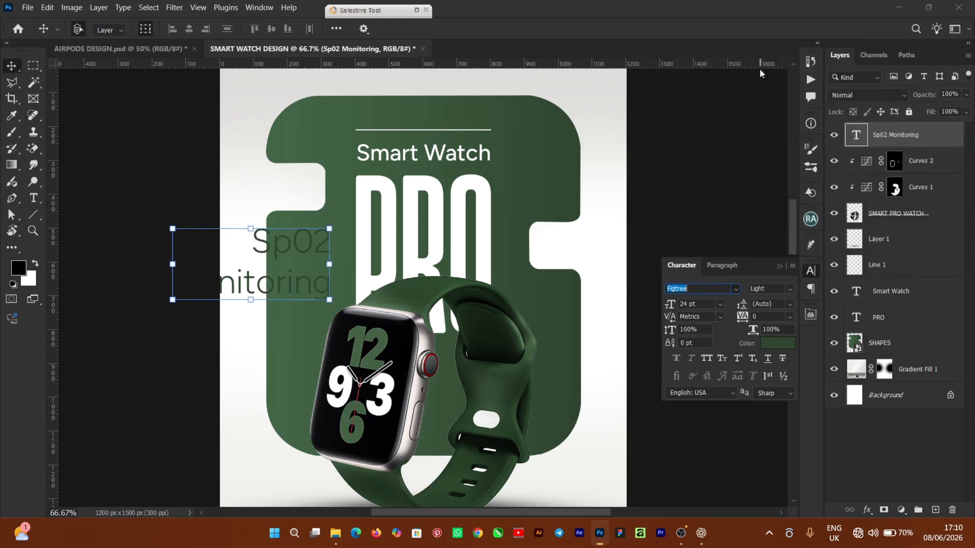
pyautogui.click(786, 289)
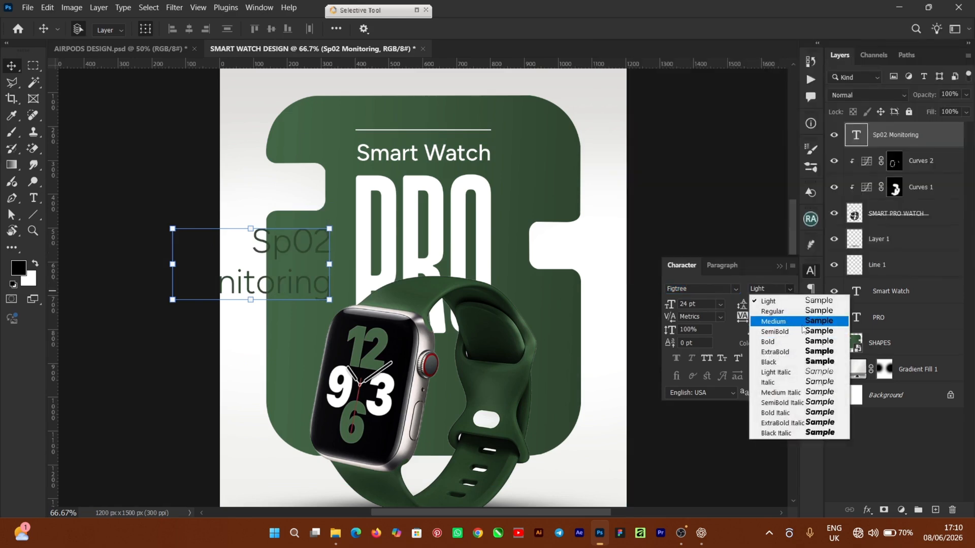
pyautogui.click(803, 328)
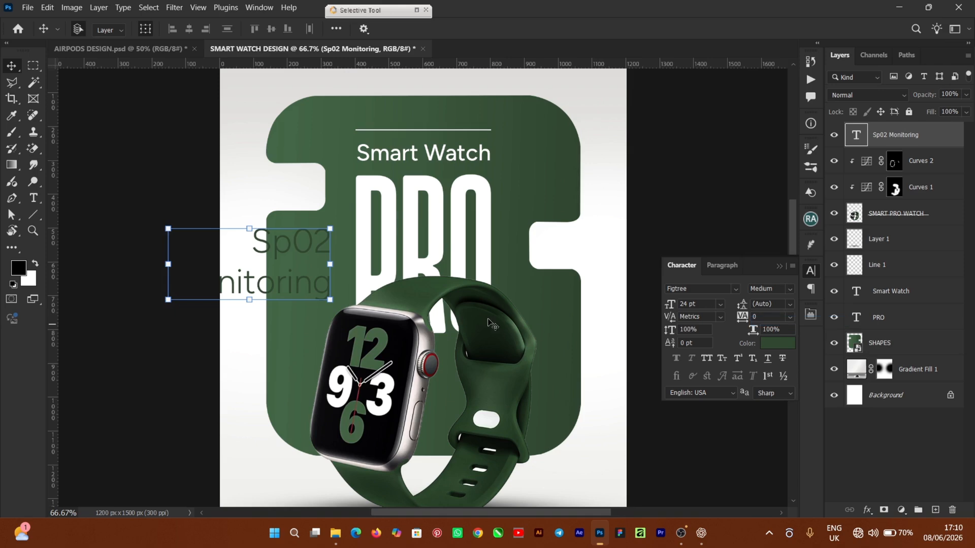
# Scale the Sp02 Monitoring text down to 40.19% and place it inside the green shape's left notch.
pyautogui.moveTo(330, 228); pyautogui.dragTo(295, 186)
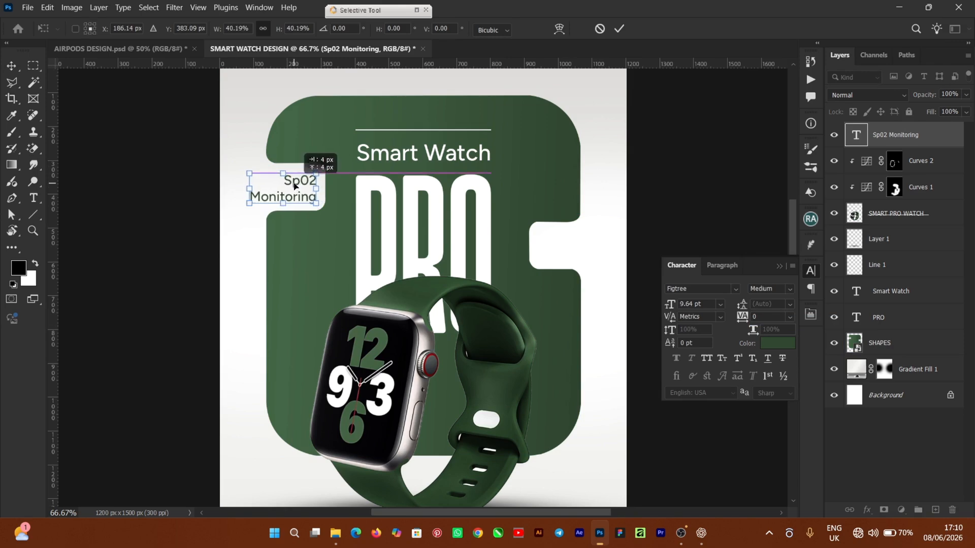
pyautogui.moveTo(295, 186); pyautogui.dragTo(297, 186)
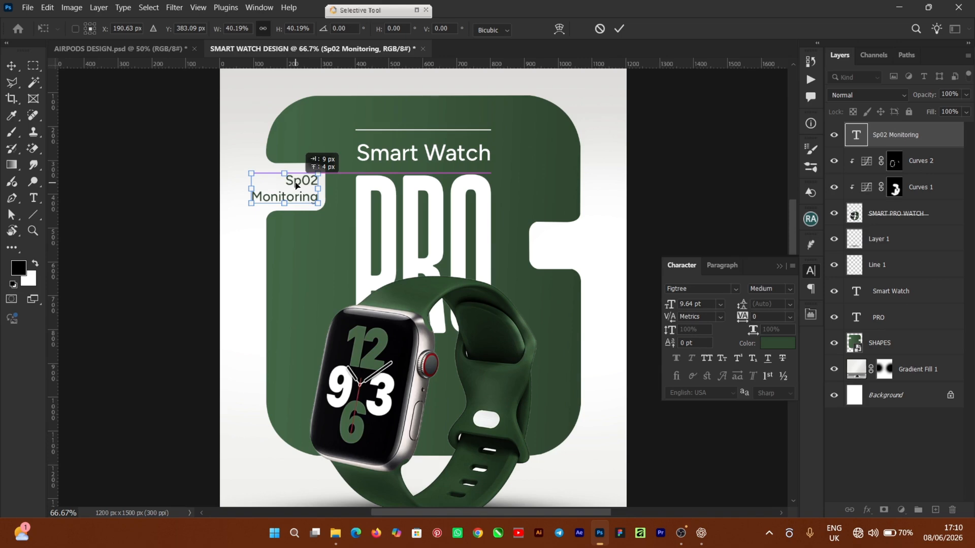
pyautogui.click(619, 30)
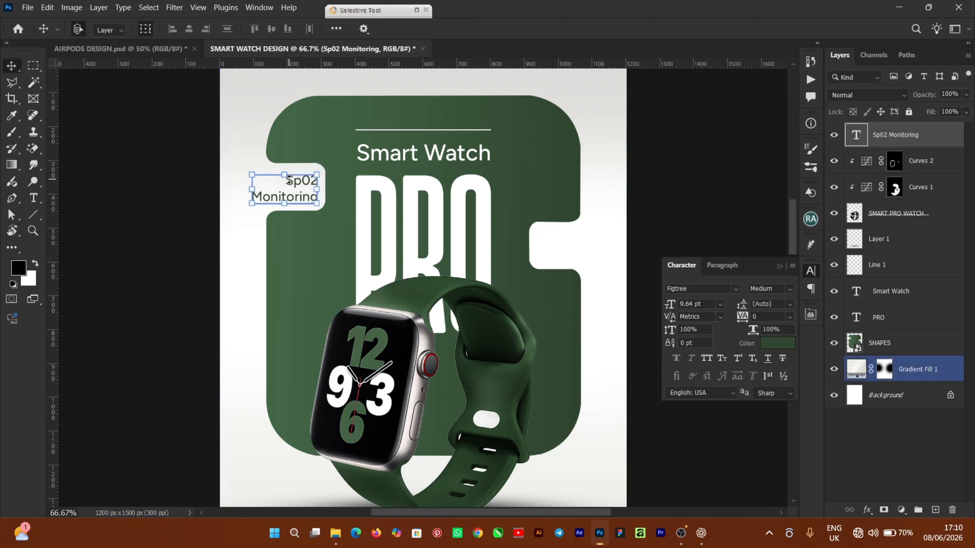
# Duplicate the Sp02 Monitoring text, left-align the copy and position it inside the green shape's right notch.
pyautogui.moveTo(299, 184); pyautogui.dragTo(584, 243)
pyautogui.doubleClick(583, 244)
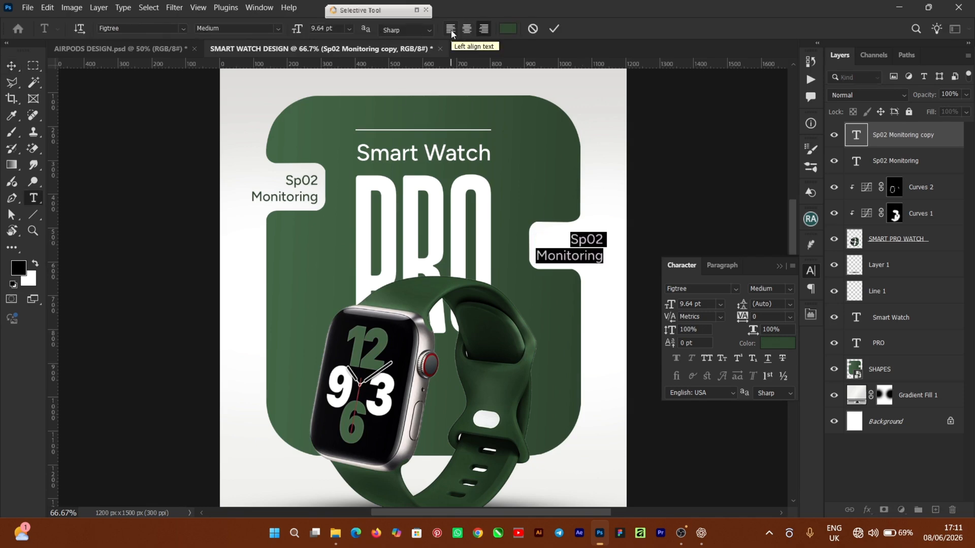
pyautogui.click(452, 32)
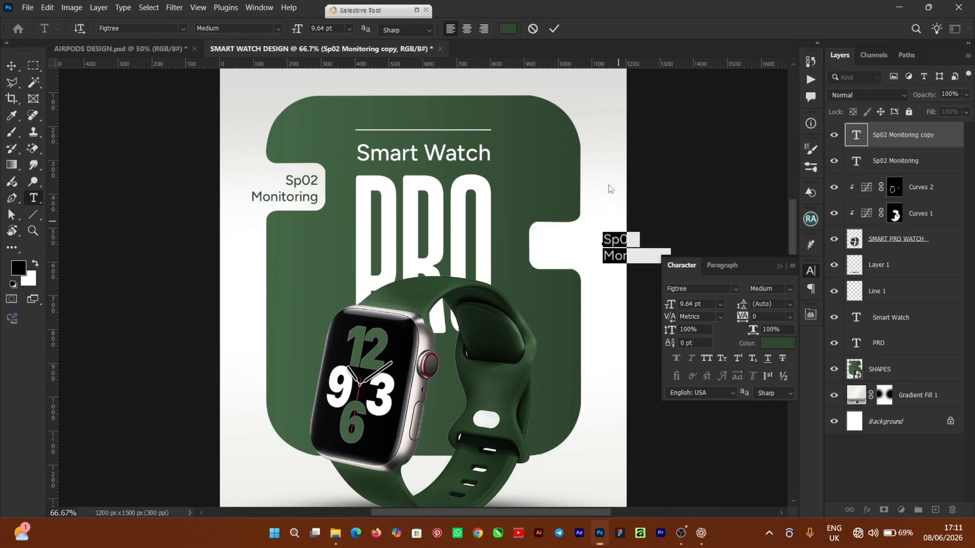
pyautogui.click(554, 29)
pyautogui.press('v')
pyautogui.moveTo(620, 244); pyautogui.dragTo(556, 236)
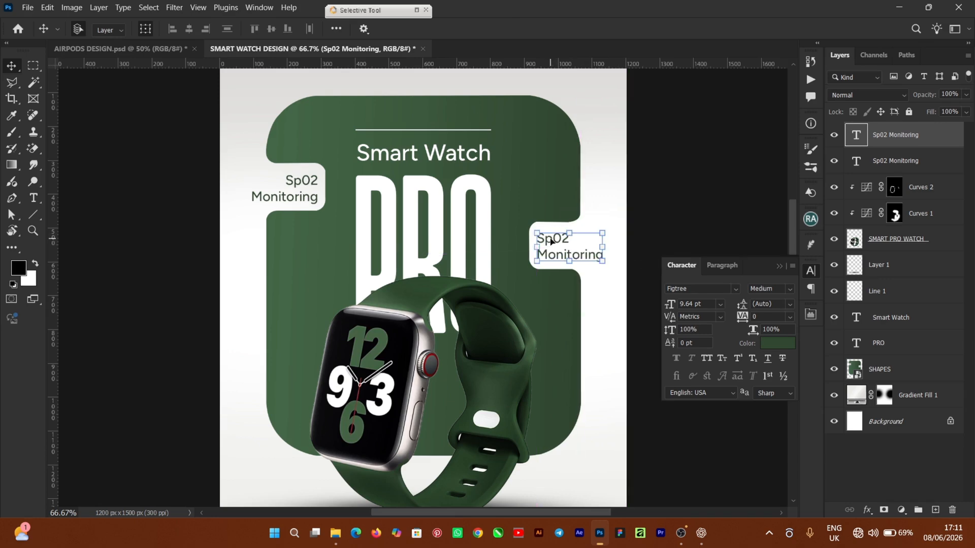
# Change the text in the right notch to "Water" and "Resistant" on two lines.
pyautogui.doubleClick(562, 248)
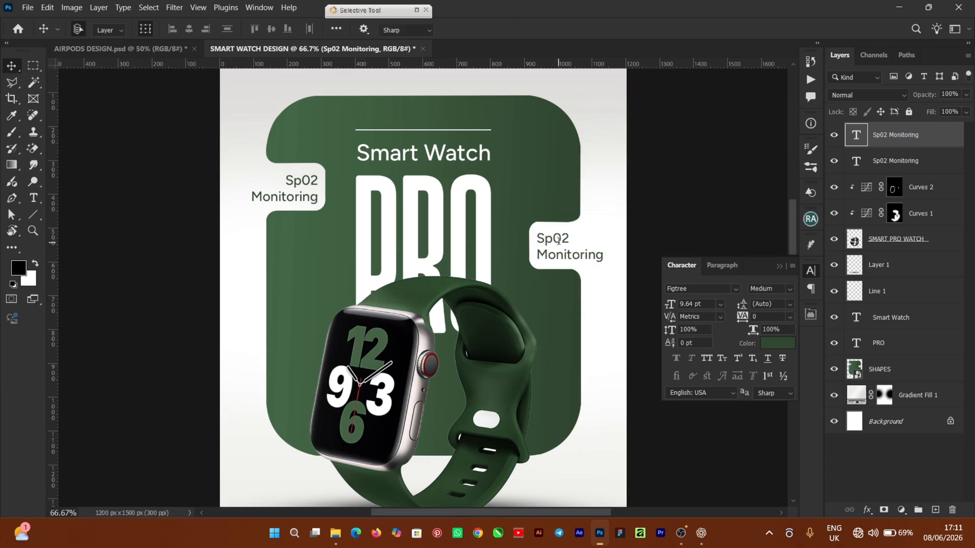
pyautogui.write('Water resis')
pyautogui.press('Home')
pyautogui.press('Delete')
pyautogui.write('R')
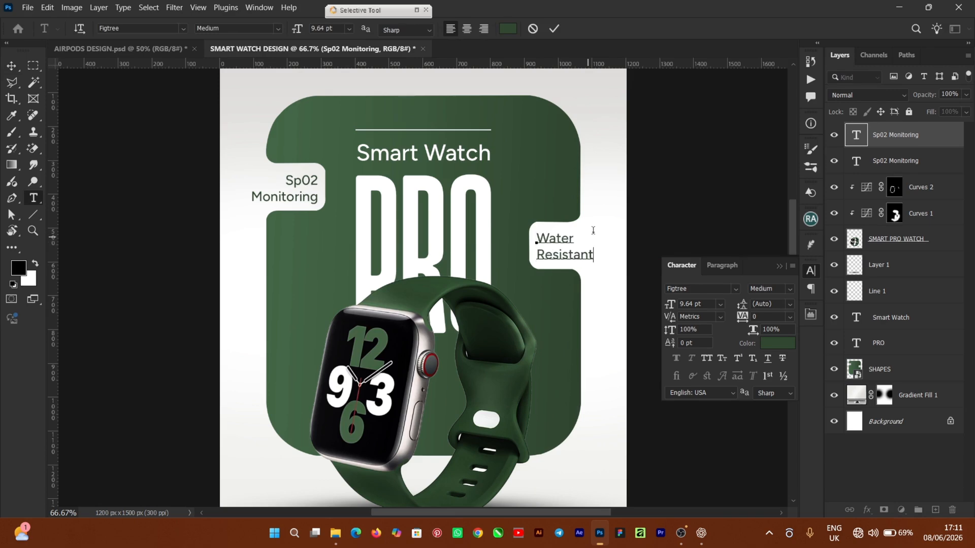
# Commit the "Water Resistant" text edit, deselect the layer and collapse the Character settings.
pyautogui.click(554, 29)
pyautogui.press('v')
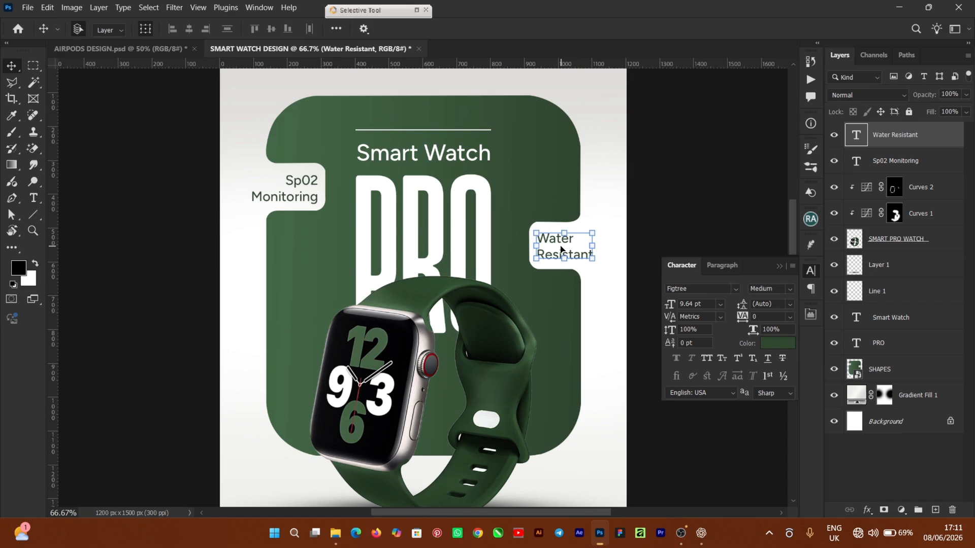
pyautogui.click(558, 248)
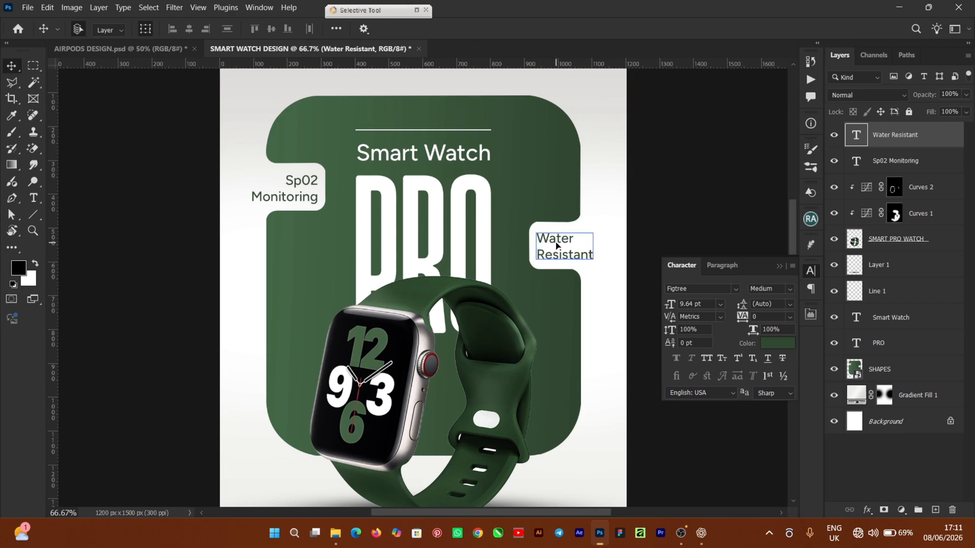
pyautogui.click(692, 213)
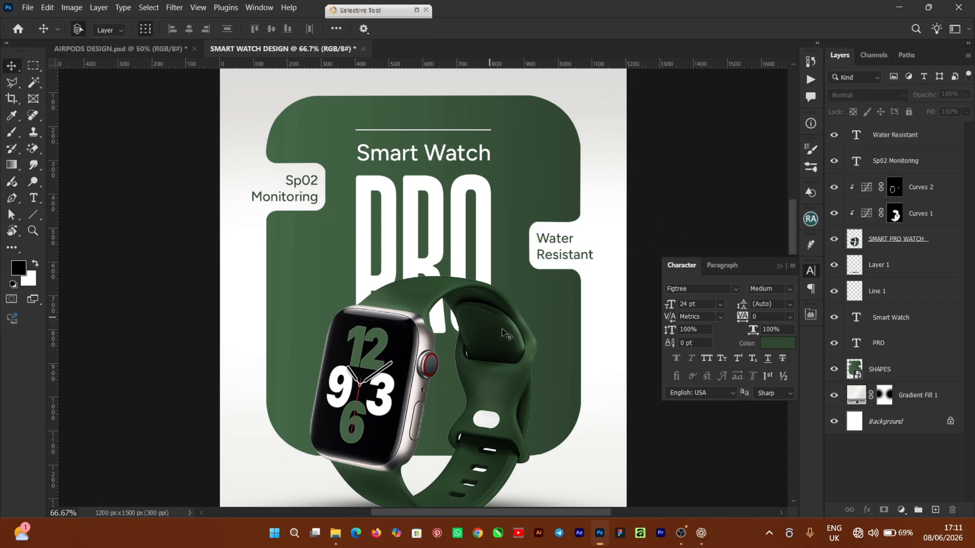
pyautogui.click(779, 267)
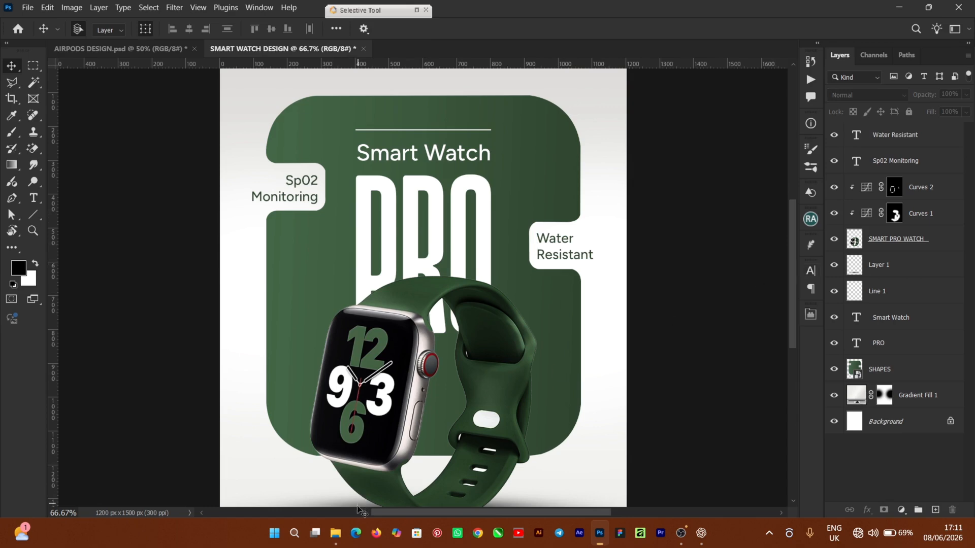
# Place the MONITORING SHAPES 1 droplet image in the design, scale it down and position it below the green shape's left notch.
pyautogui.click(335, 533)
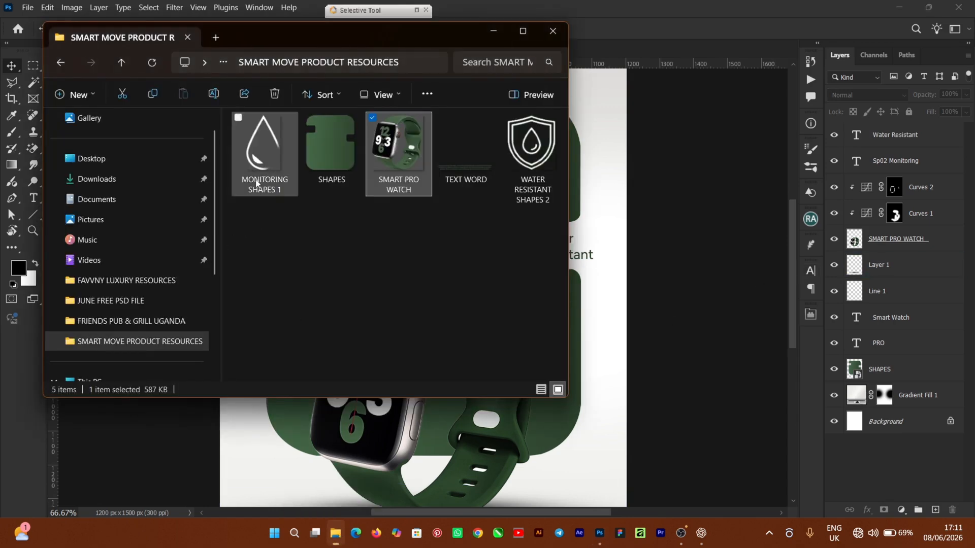
pyautogui.moveTo(257, 171); pyautogui.dragTo(609, 385)
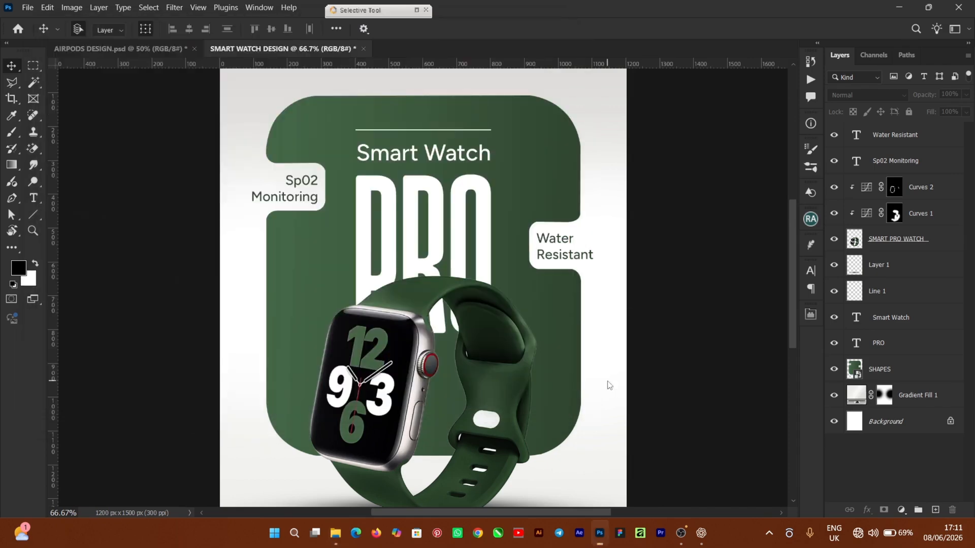
pyautogui.moveTo(481, 196); pyautogui.dragTo(394, 334)
pyautogui.moveTo(381, 355); pyautogui.dragTo(311, 249)
pyautogui.click(628, 29)
pyautogui.click(114, 335)
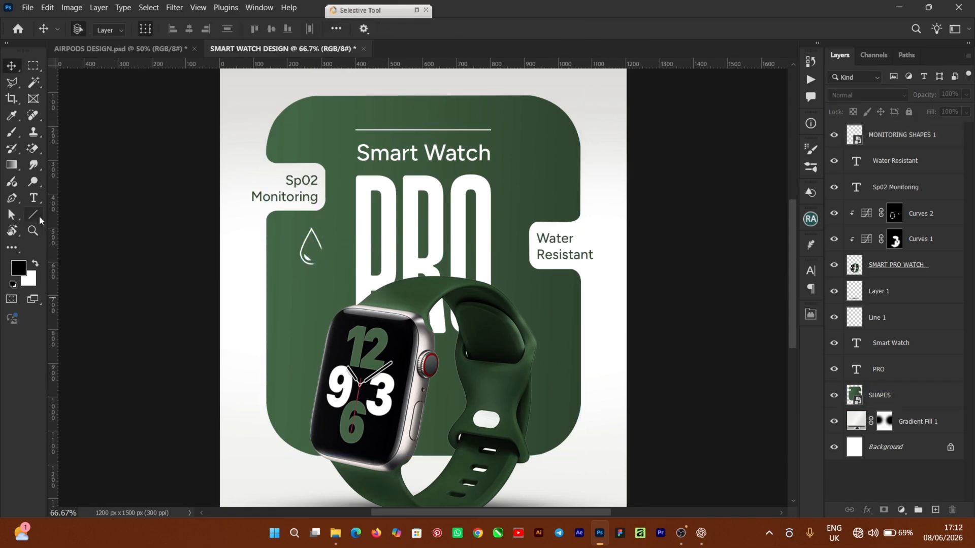
# Add the text "02" on the green shape below the droplet icon.
pyautogui.click(37, 201)
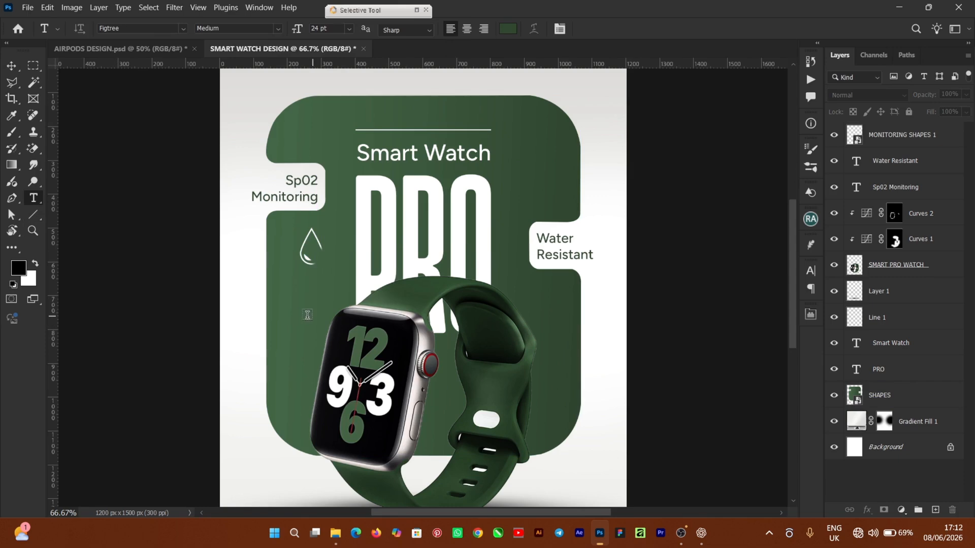
pyautogui.click(279, 321)
pyautogui.write('02')
pyautogui.press('Escape')
pyautogui.press('v')
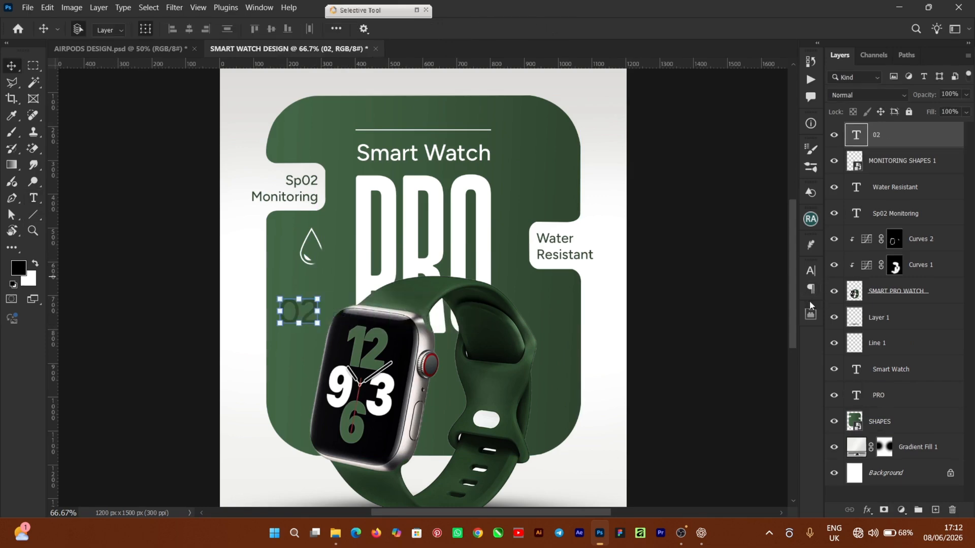
# Change the color of the "02" text to white.
pyautogui.click(810, 271)
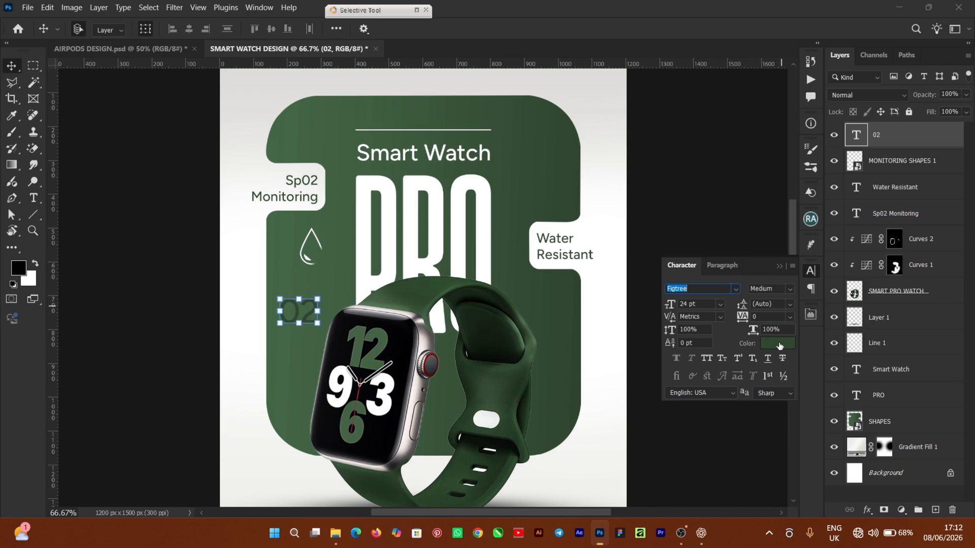
pyautogui.click(779, 344)
pyautogui.click(638, 193)
pyautogui.click(927, 189)
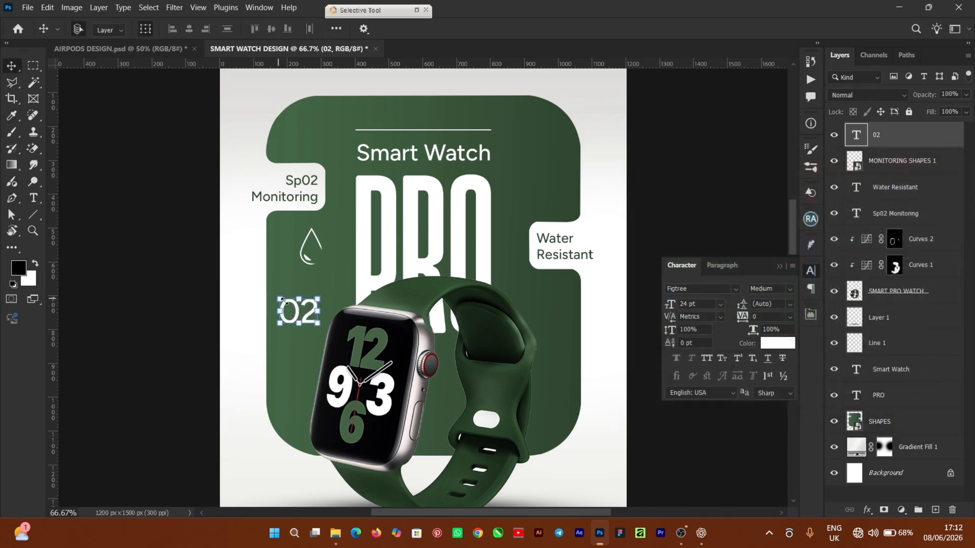
# Scale the "02" text down to 66.35% and place it at the lower right of the droplet icon.
pyautogui.hotkey('ctrl', 't')
pyautogui.moveTo(295, 304); pyautogui.dragTo(331, 258)
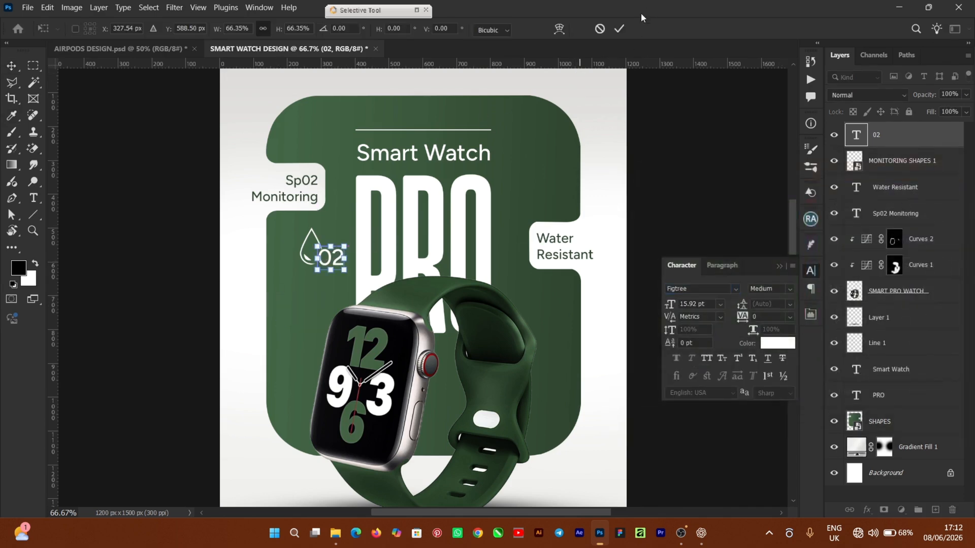
pyautogui.click(619, 28)
pyautogui.hotkey('ctrl', '-')
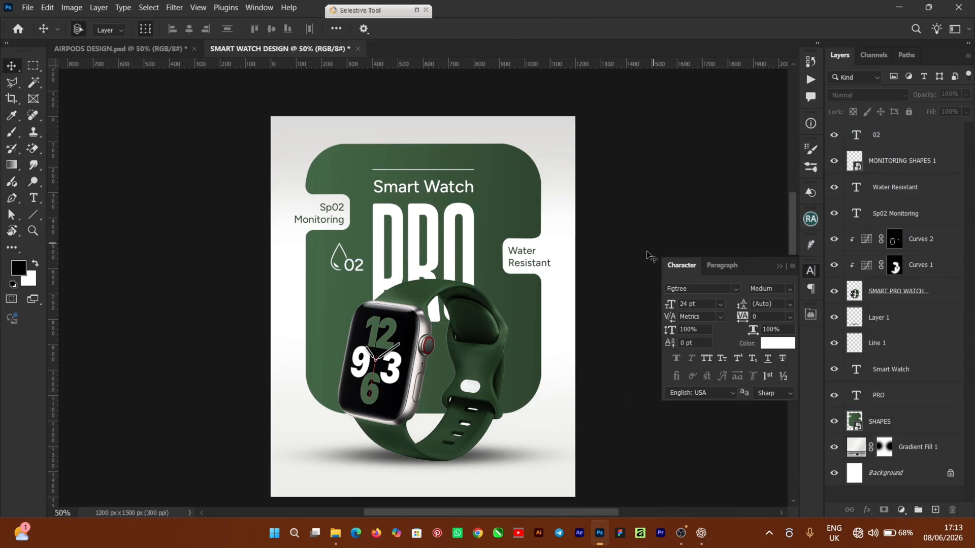
# Place the WATER RESISTANT SHAPES 2 shield image, scale it to 20.81% and position it below the green shape's right notch.
pyautogui.click(337, 538)
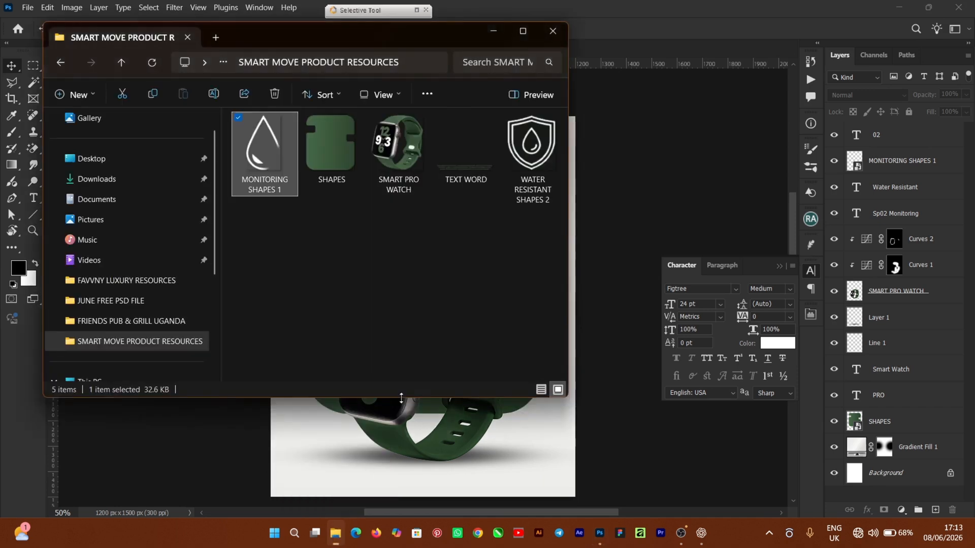
pyautogui.click(515, 162)
pyautogui.moveTo(516, 161); pyautogui.dragTo(656, 250)
pyautogui.click(245, 29)
pyautogui.write('25')
pyautogui.press('Return')
pyautogui.moveTo(441, 310); pyautogui.dragTo(517, 303)
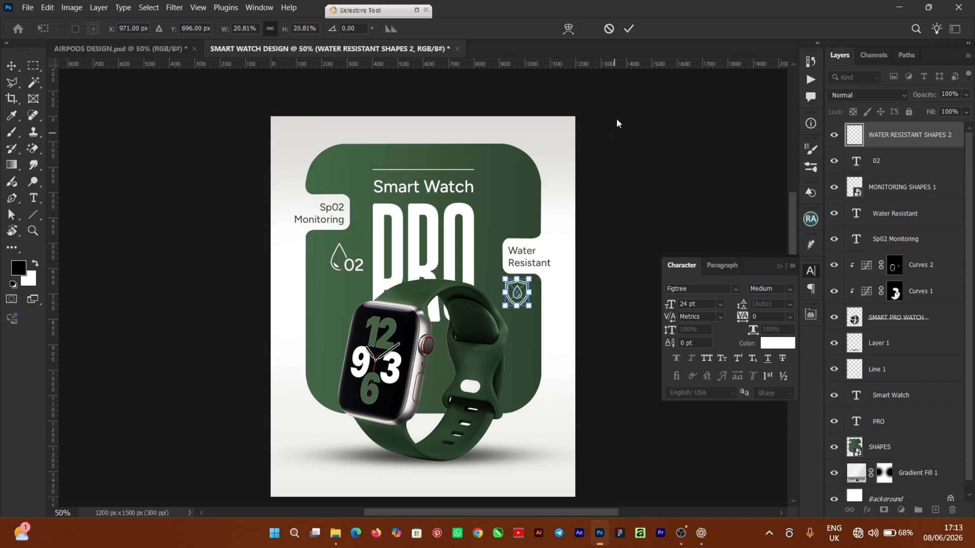
pyautogui.click(629, 28)
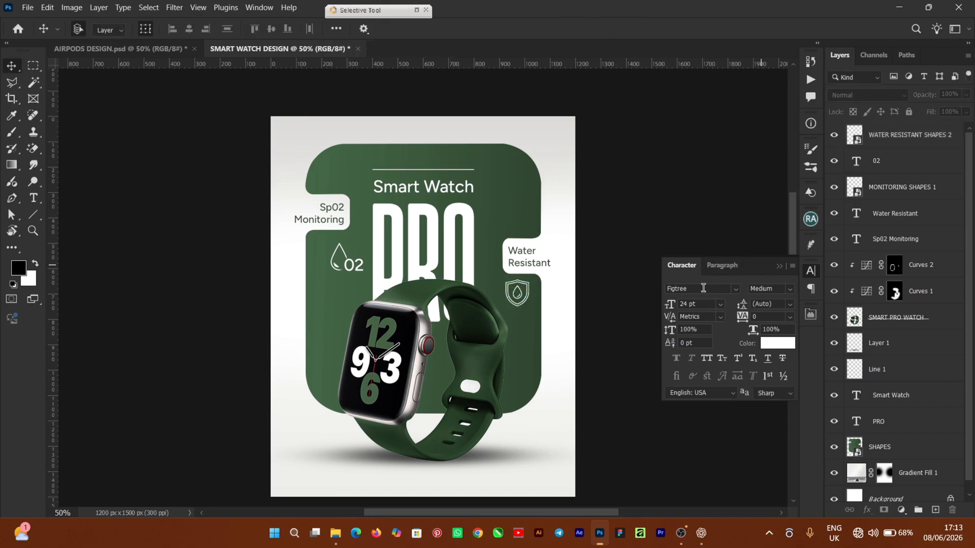
# Place the TEXT WORD paragraph image at 100% scale and position it below the watch near the flyer's lower edge.
pyautogui.hotkey('ctrl', '+')
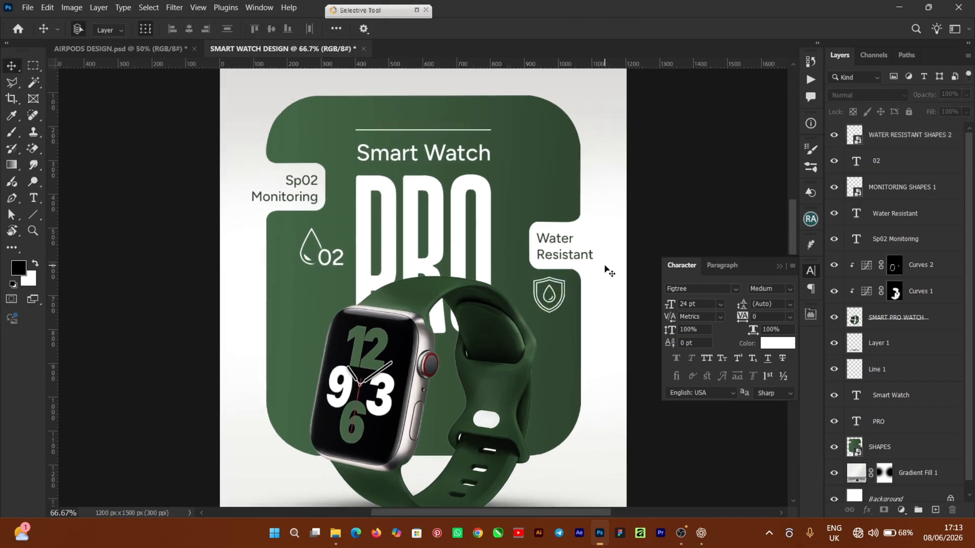
pyautogui.hotkey('ctrl', '-')
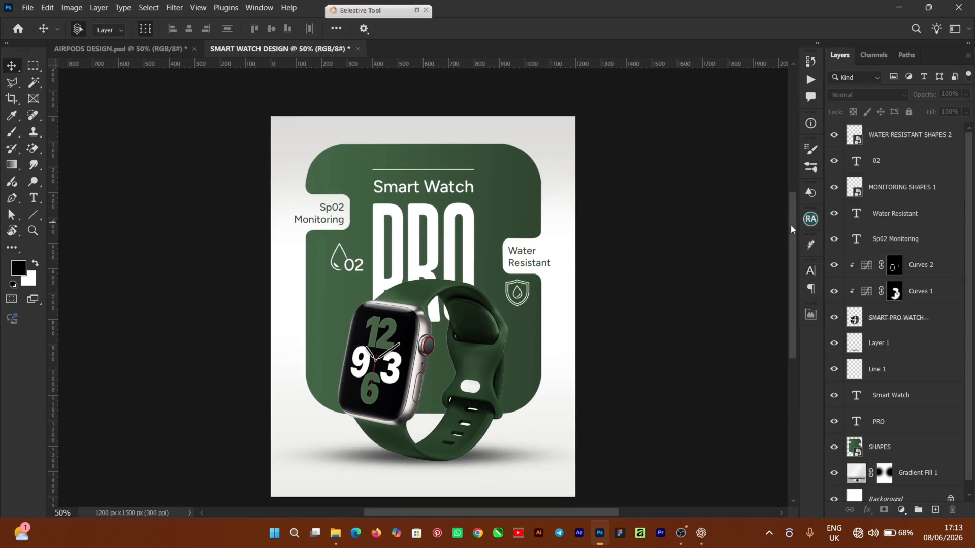
pyautogui.scroll(1, 796, 224)
pyautogui.moveTo(796, 224); pyautogui.dragTo(796, 233)
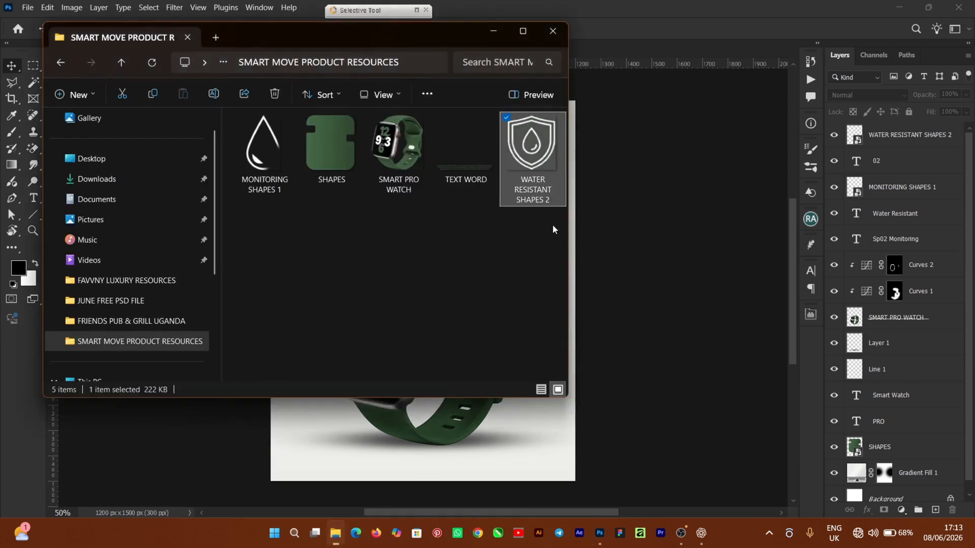
pyautogui.click(467, 150)
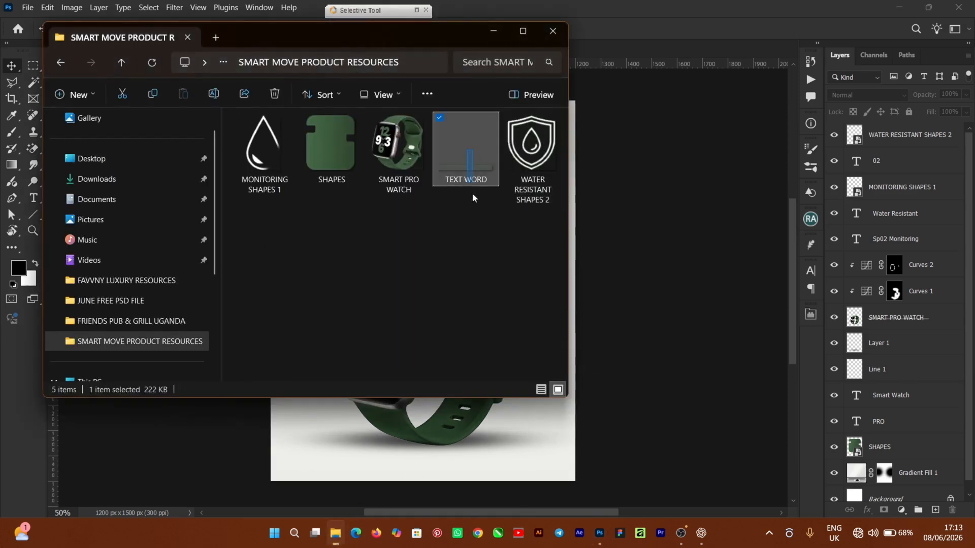
pyautogui.moveTo(464, 142); pyautogui.dragTo(602, 438)
pyautogui.moveTo(442, 296); pyautogui.dragTo(443, 464)
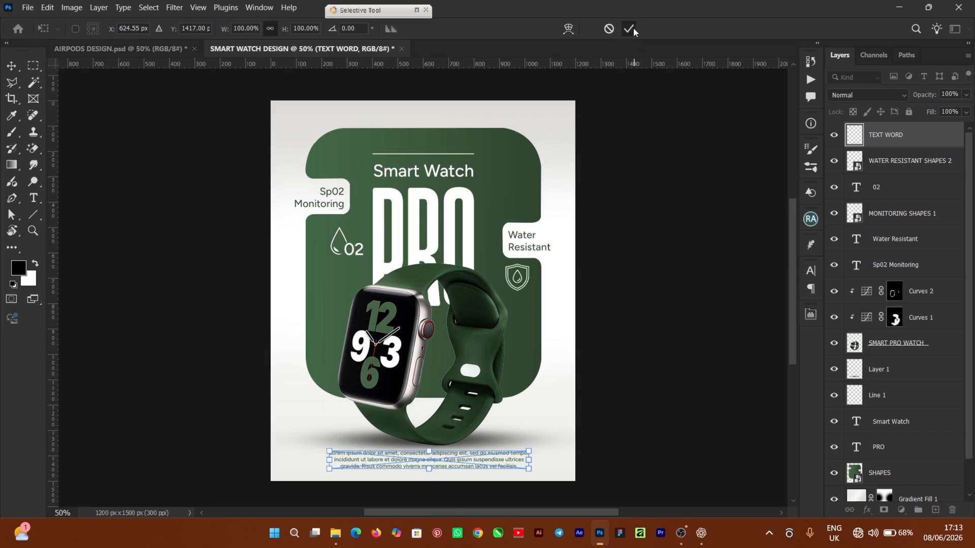
pyautogui.click(629, 28)
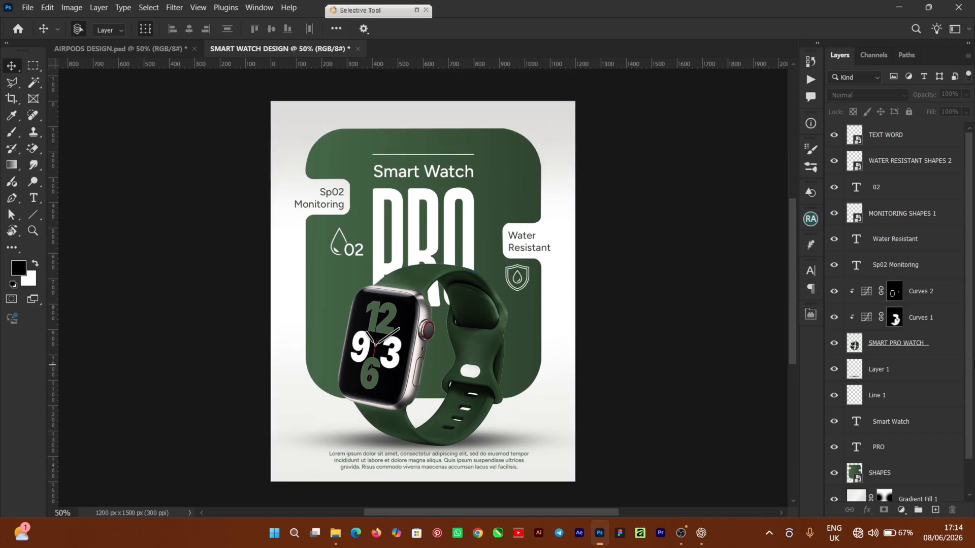
# Group all layers from SHAPES up to WATER RESISTANT SHAPES 2, leaving out TEXT WORD, the gradient fill and the background.
pyautogui.scroll(-1, 971, 392)
pyautogui.click(891, 406)
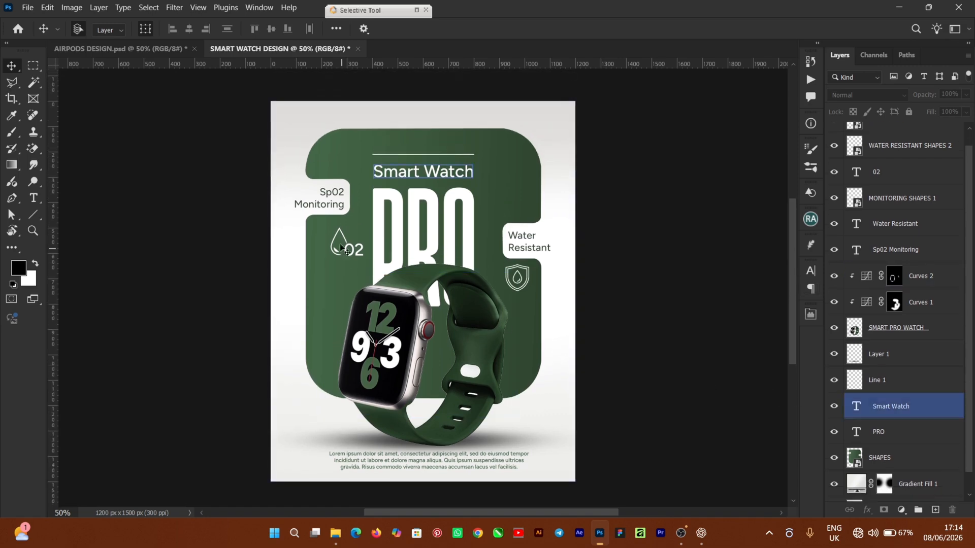
pyautogui.click(414, 350)
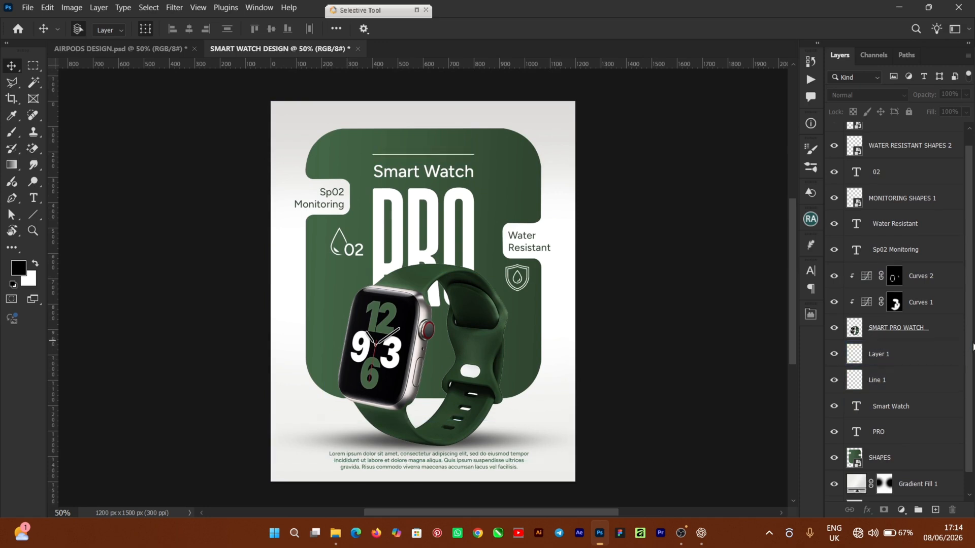
pyautogui.scroll(-1, 973, 346)
pyautogui.click(883, 438)
pyautogui.keyDown('ctrl'); pyautogui.click(918, 414); pyautogui.keyUp('ctrl')
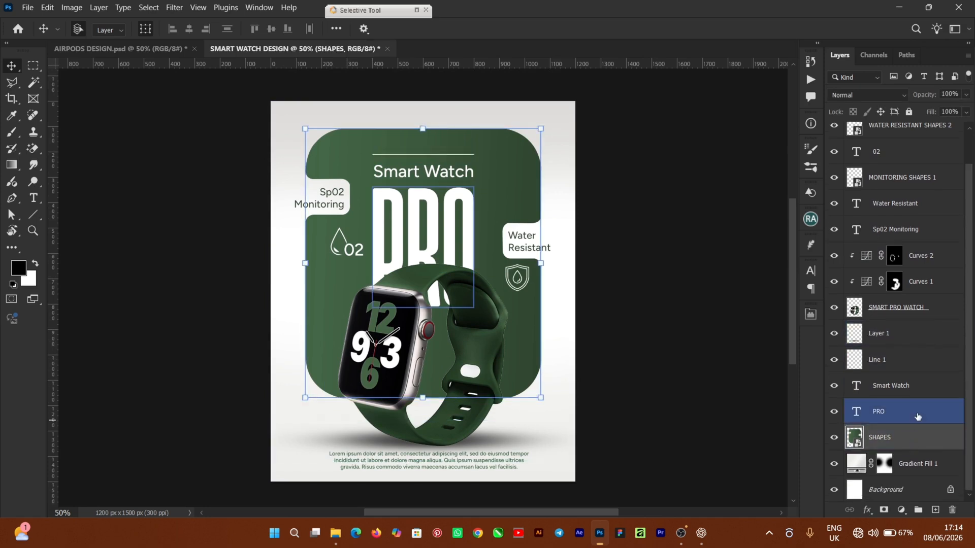
pyautogui.keyDown('shift'); pyautogui.click(908, 359); pyautogui.keyUp('shift')
pyautogui.keyDown('shift'); pyautogui.click(909, 333); pyautogui.keyUp('shift')
pyautogui.keyDown('shift'); pyautogui.click(909, 127); pyautogui.keyUp('shift')
pyautogui.scroll(2, 939, 202)
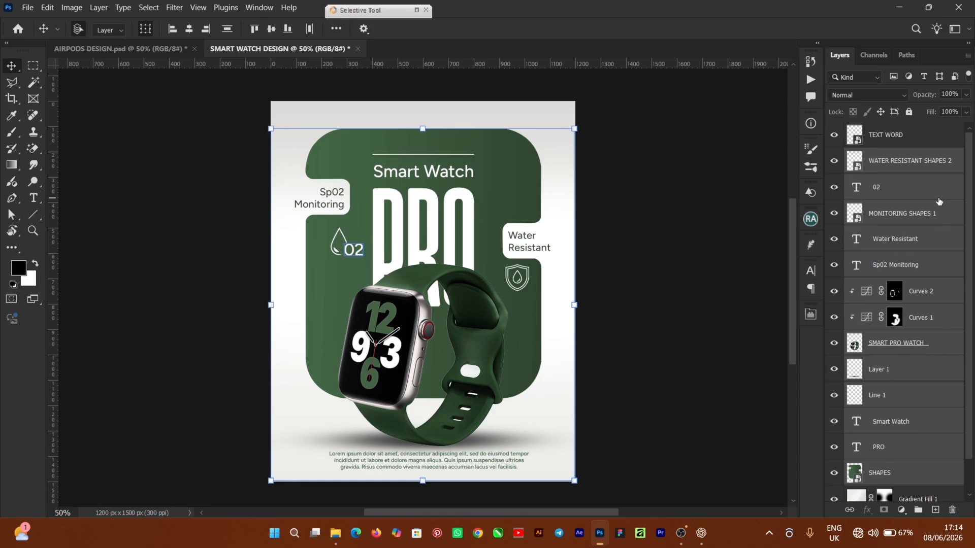
pyautogui.hotkey('ctrl', 'g')
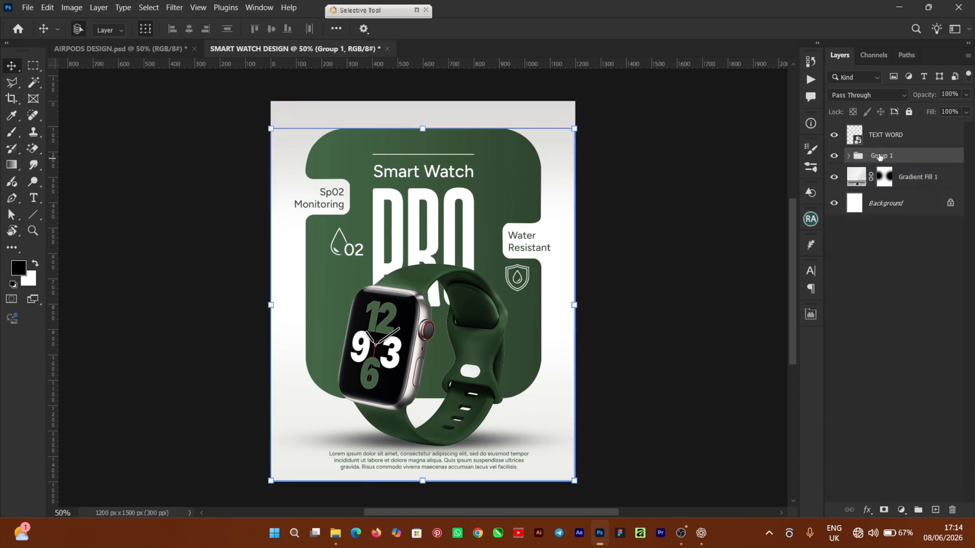
# Nudge the grouped watch design slightly upward on the flyer and check the spacing above the paragraph.
pyautogui.hotkey('shift', 'Up')
pyautogui.hotkey('shift', 'Up')
pyautogui.hotkey('shift', 'Up')
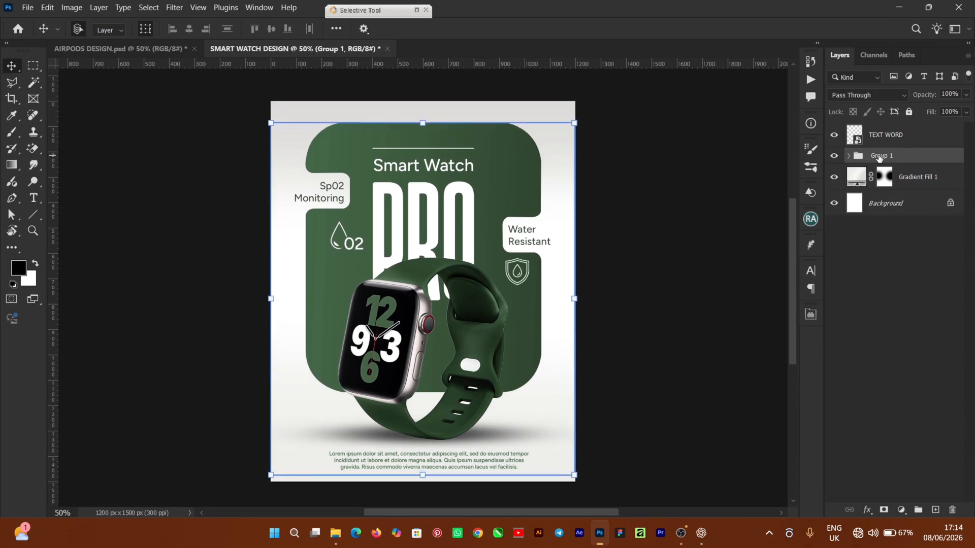
pyautogui.hotkey('ctrl', '+')
pyautogui.scroll(-5, 790, 236)
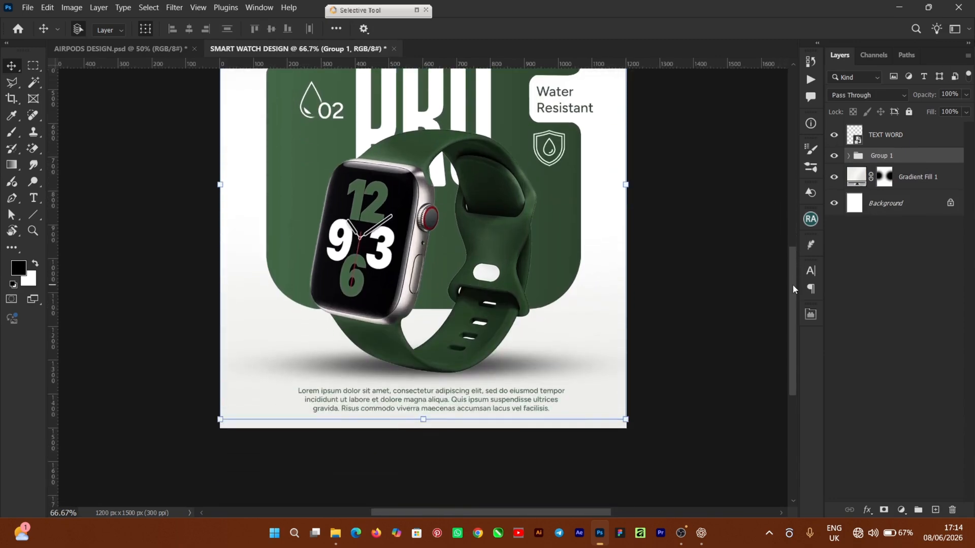
pyautogui.scroll(5, 792, 284)
pyautogui.hotkey('ctrl', '-')
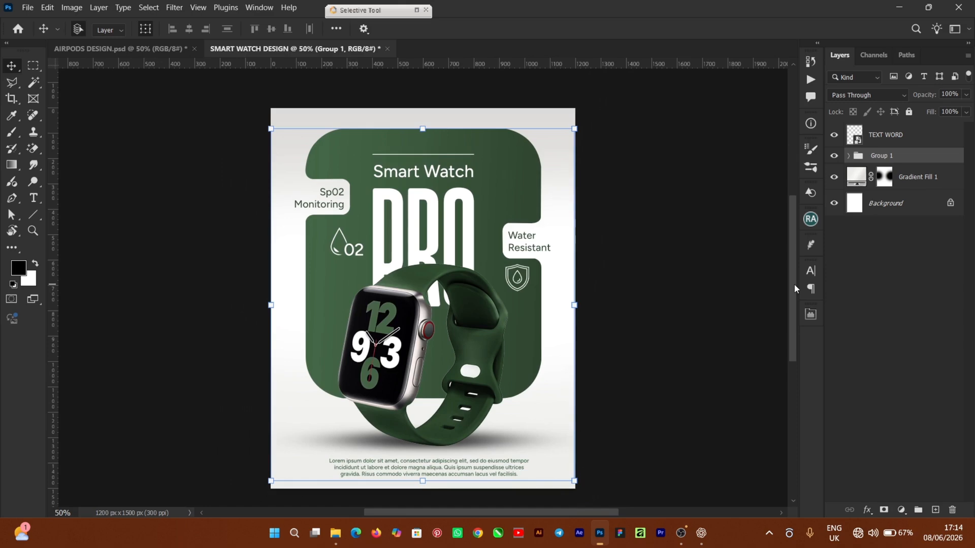
# Adjust the position of the paragraph below the watch, center it horizontally on the canvas and deselect it.
pyautogui.click(461, 464)
pyautogui.click(461, 464)
pyautogui.moveTo(447, 467); pyautogui.dragTo(448, 464)
pyautogui.hotkey('ctrl', 'a')
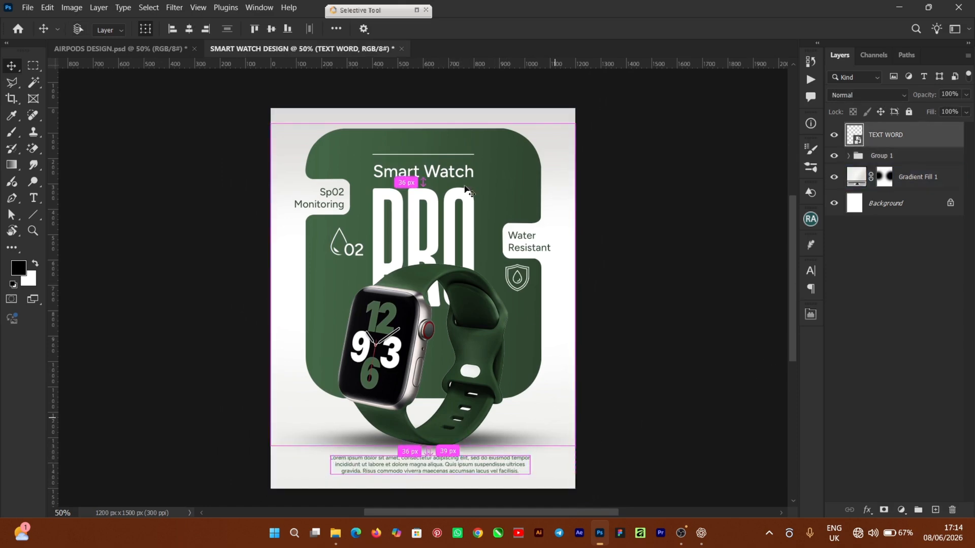
pyautogui.click(195, 29)
pyautogui.hotkey('ctrl', 'd')
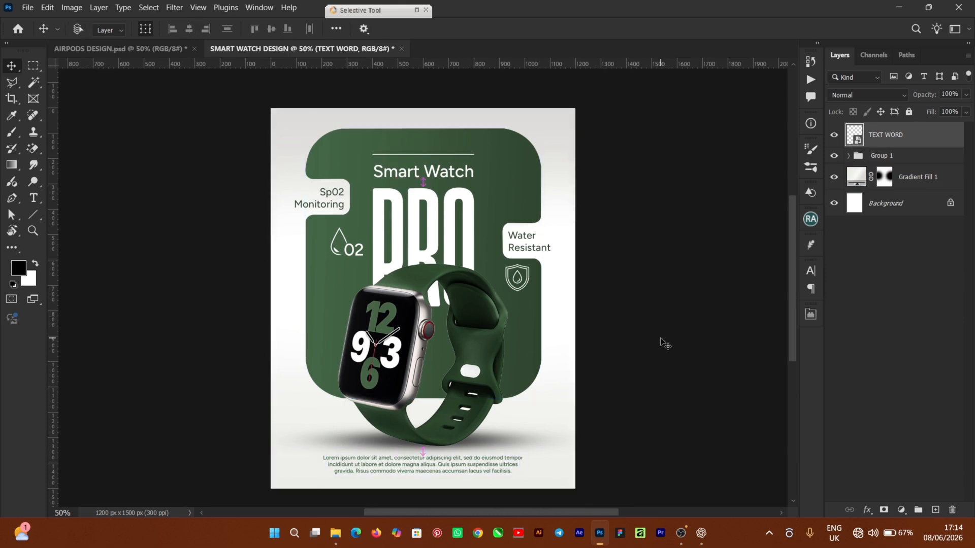
pyautogui.click(680, 339)
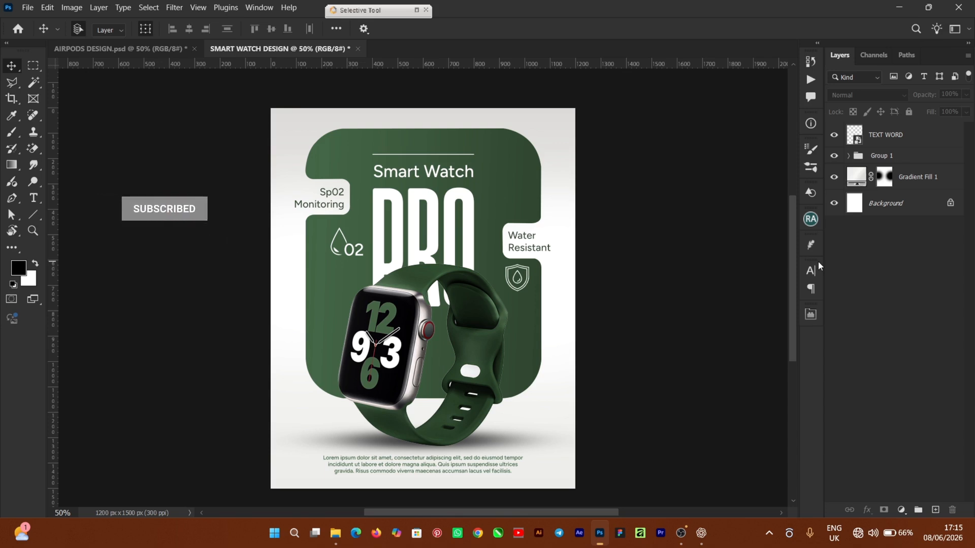
pyautogui.moveTo(793, 256); pyautogui.dragTo(791, 258)
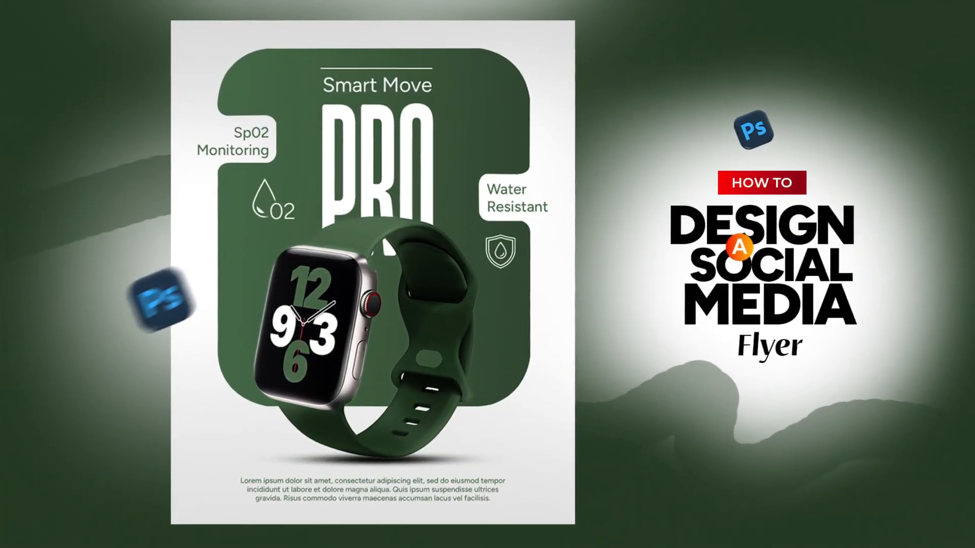